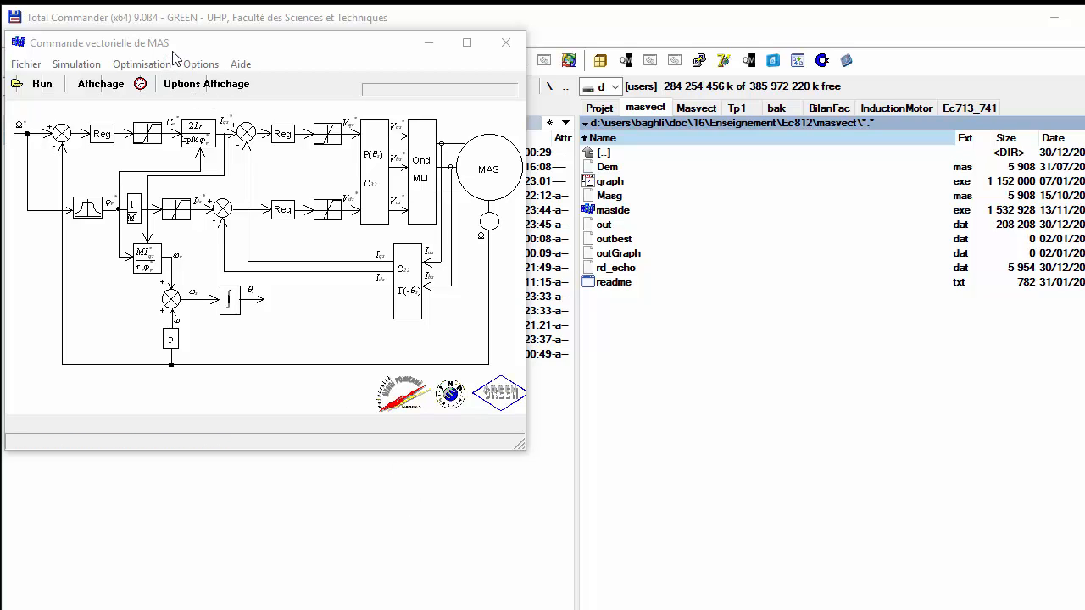
# Open the machine file MASG.MAS from the masvect folder.
pyautogui.moveTo(173, 52); pyautogui.dragTo(182, 34)
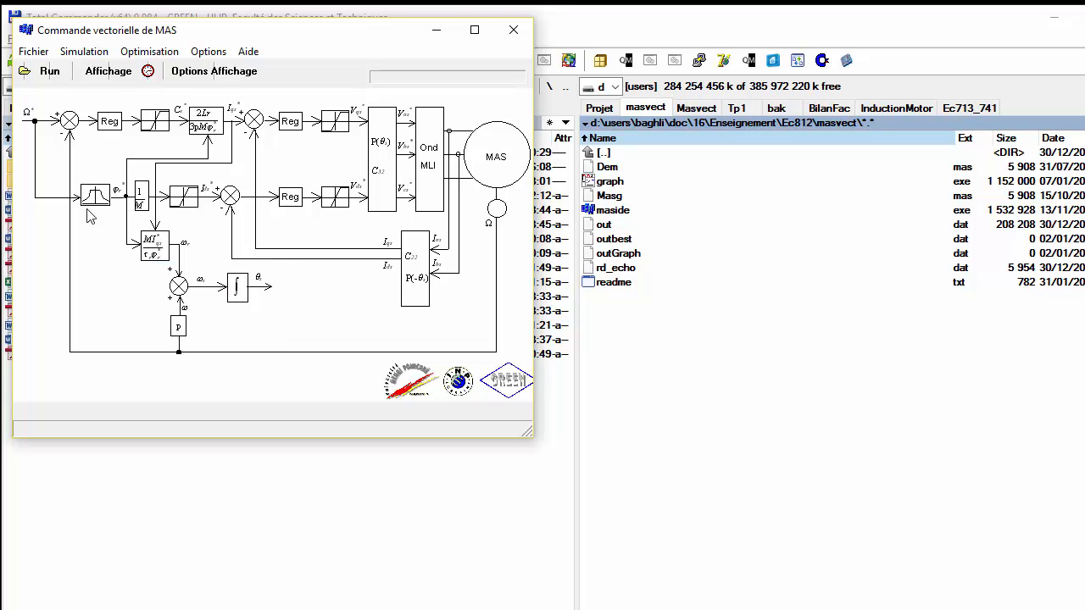
pyautogui.click(25, 73)
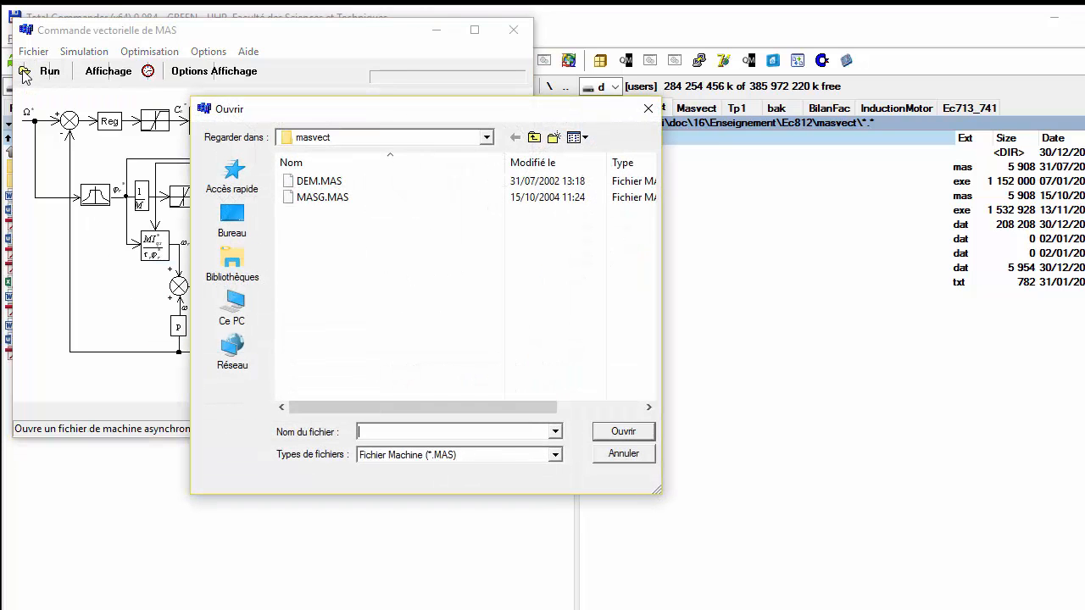
pyautogui.click(335, 206)
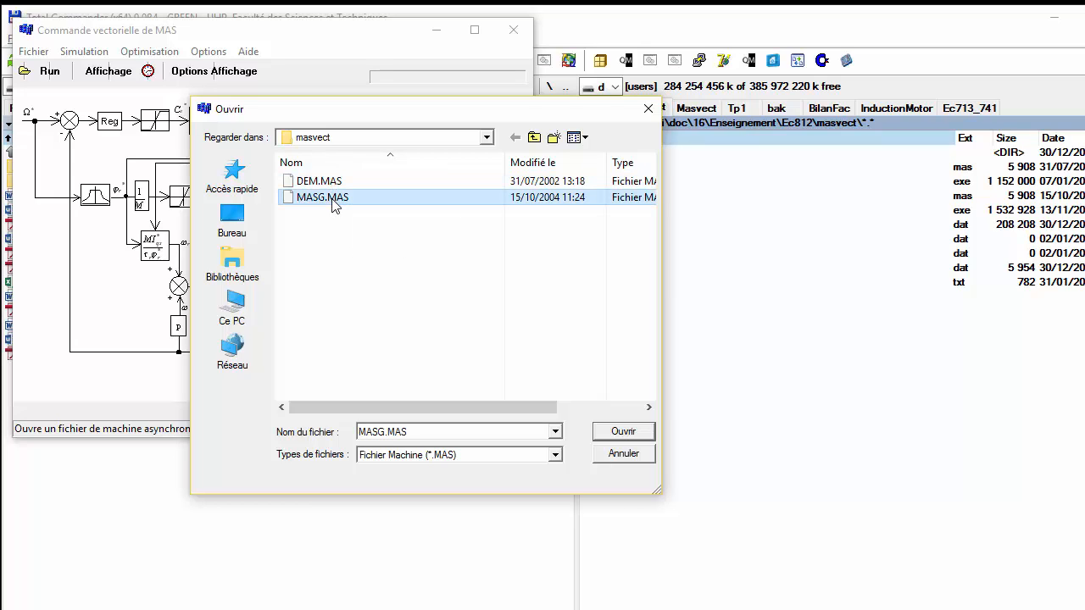
pyautogui.click(332, 200)
pyautogui.click(426, 207)
pyautogui.doubleClick(429, 198)
# Review the machine's electrical and mechanical parameters and the simulation options, closing both dialogs without changes.
pyautogui.click(482, 178)
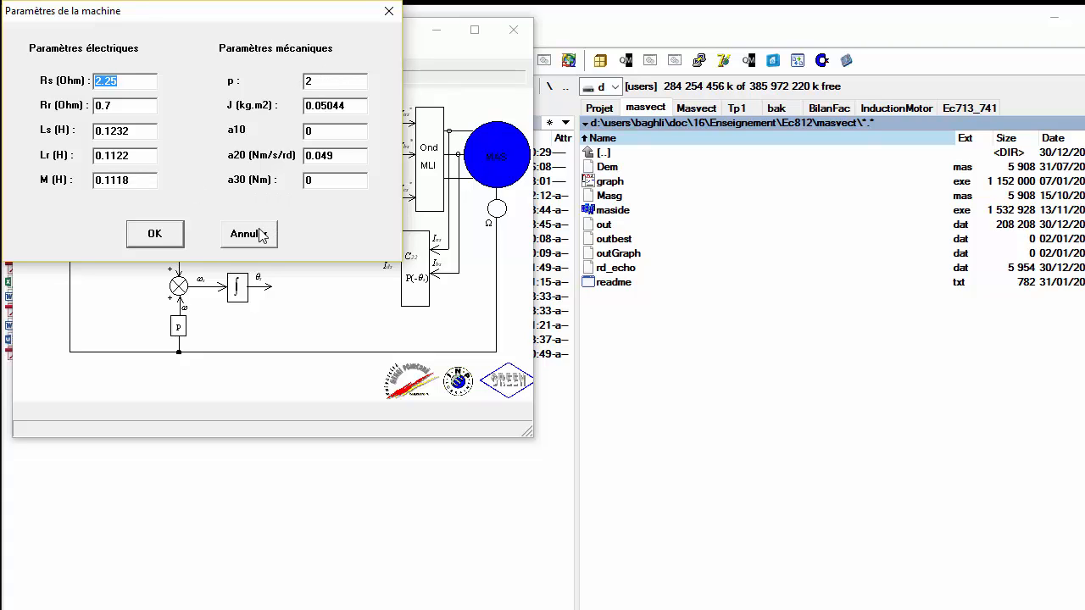
pyautogui.click(248, 234)
pyautogui.click(206, 290)
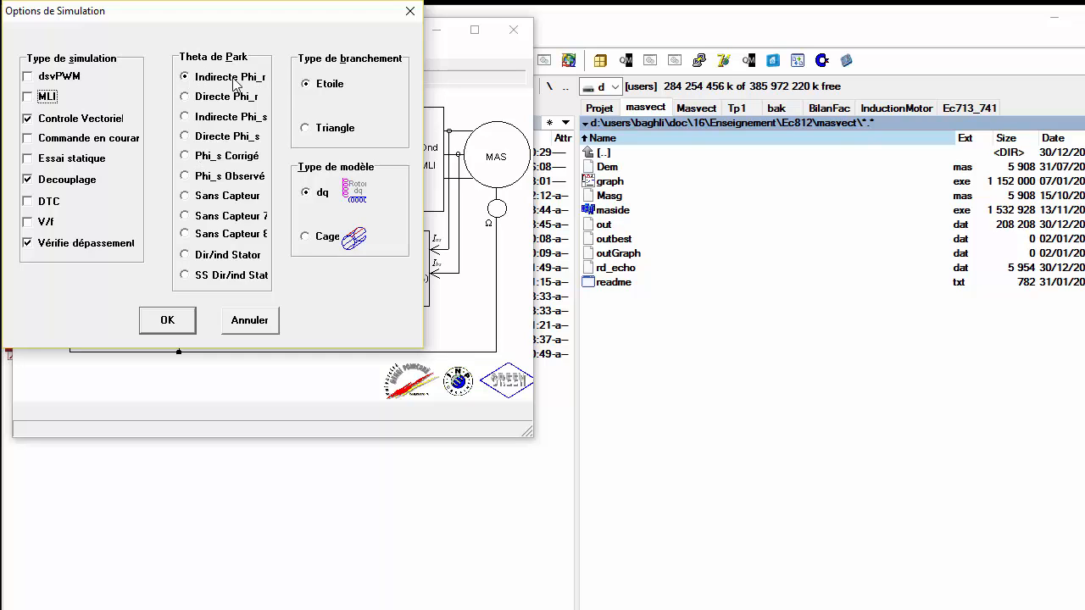
pyautogui.click(257, 317)
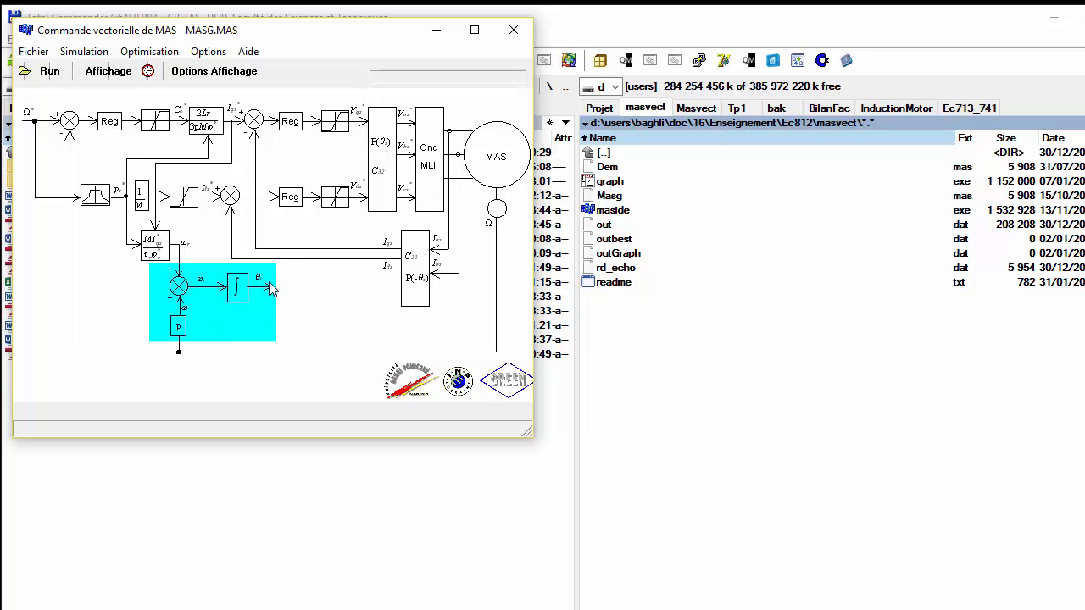
# Add Ids ref to the output quantities displayed after the simulation.
pyautogui.click(207, 72)
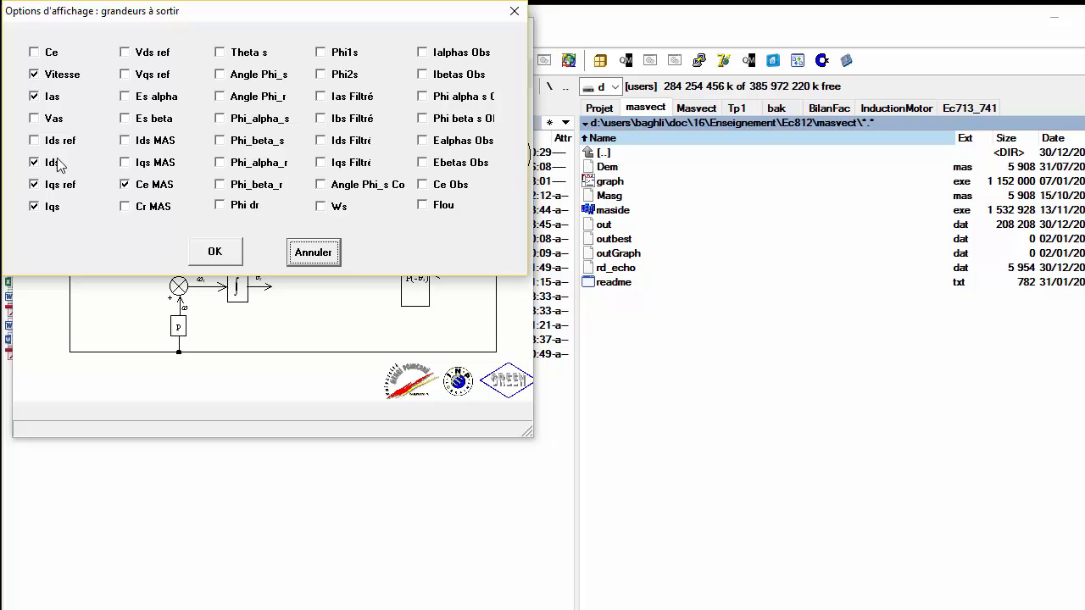
pyautogui.click(36, 140)
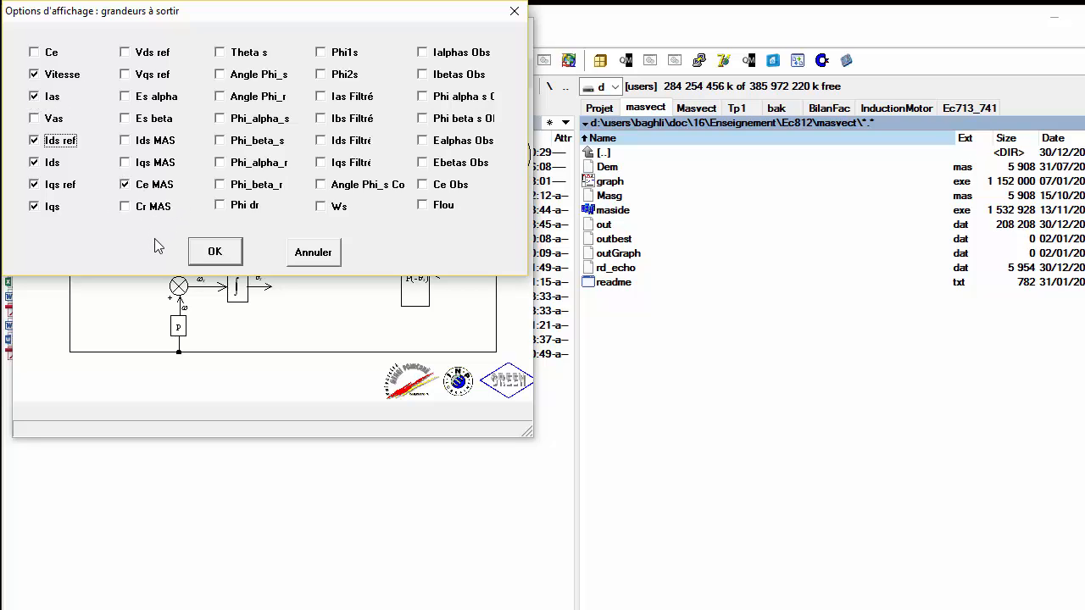
pyautogui.click(215, 252)
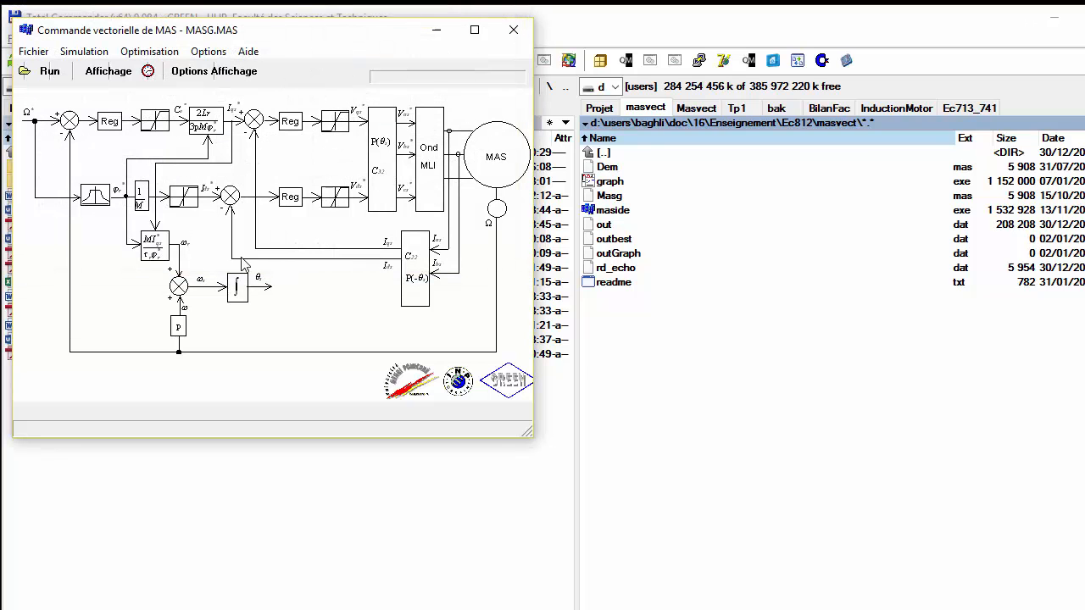
# Check the simulation's time parameters without changing them, and run the simulation to plot its results.
pyautogui.click(147, 73)
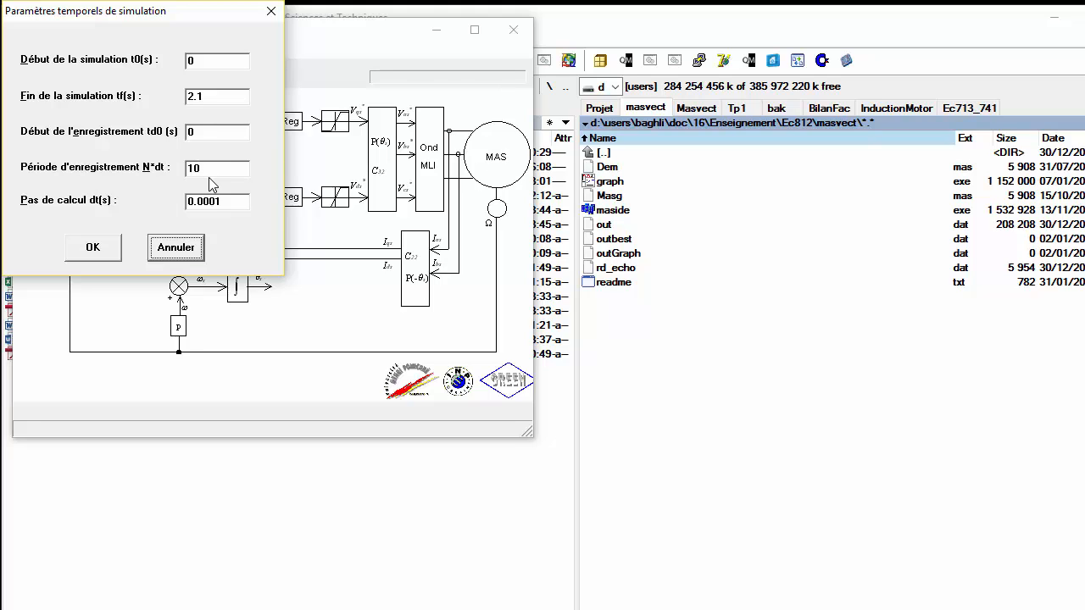
pyautogui.click(175, 248)
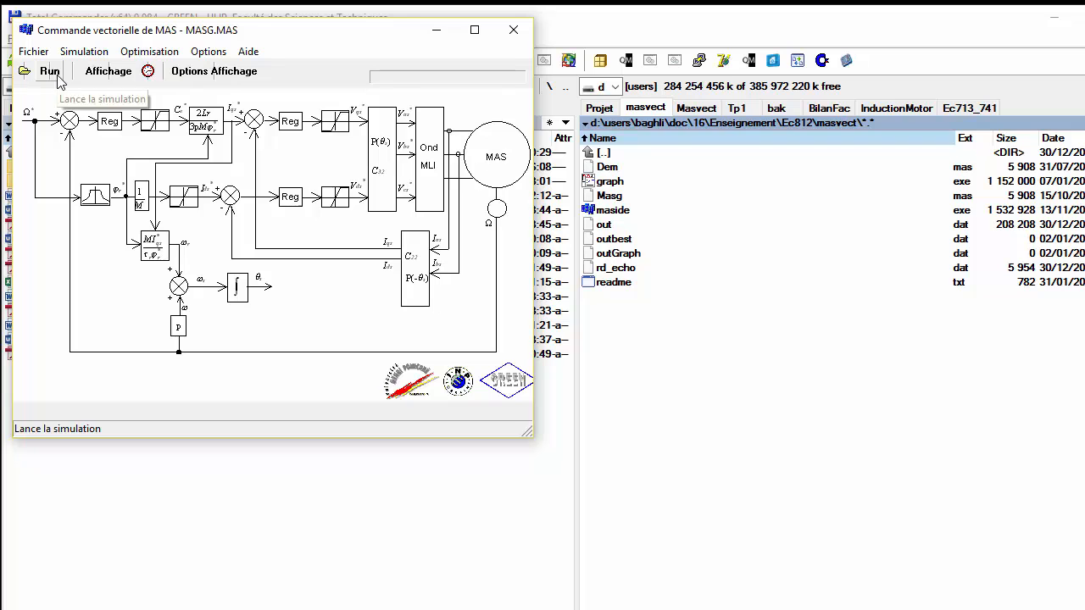
pyautogui.click(46, 70)
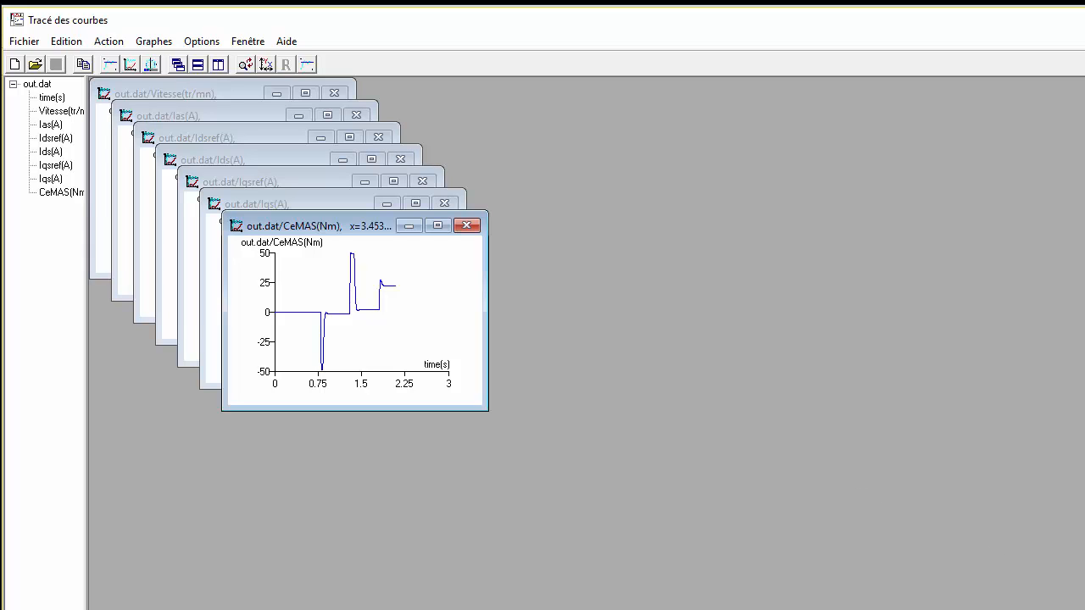
pyautogui.moveTo(1084, 609); pyautogui.dragTo(1084, 609)
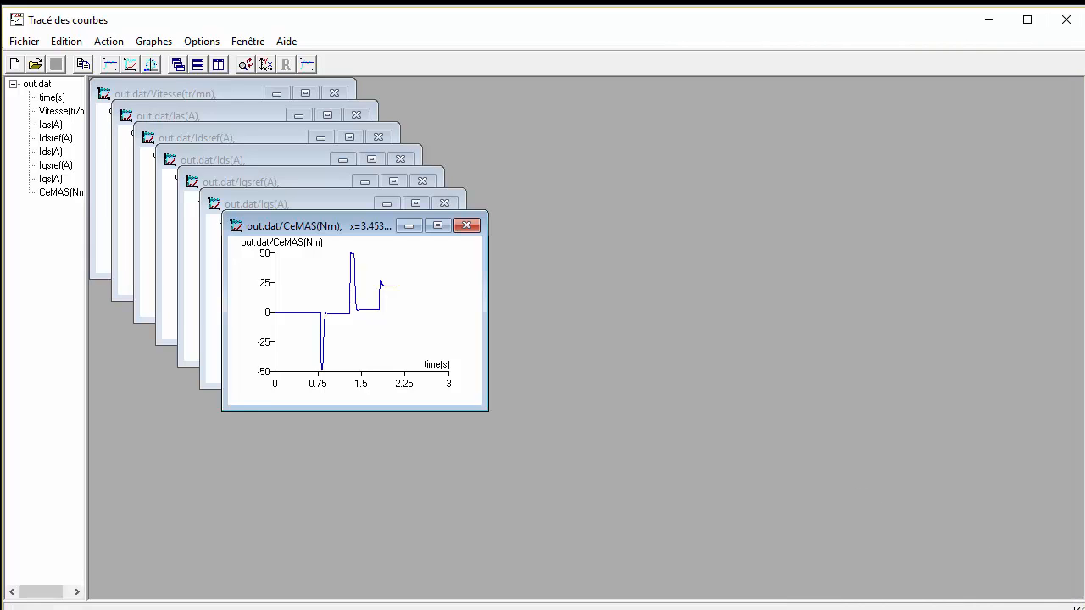
# Tile the result graphs side by side and enlarge the Ias(A) stator current graph.
pyautogui.click(218, 66)
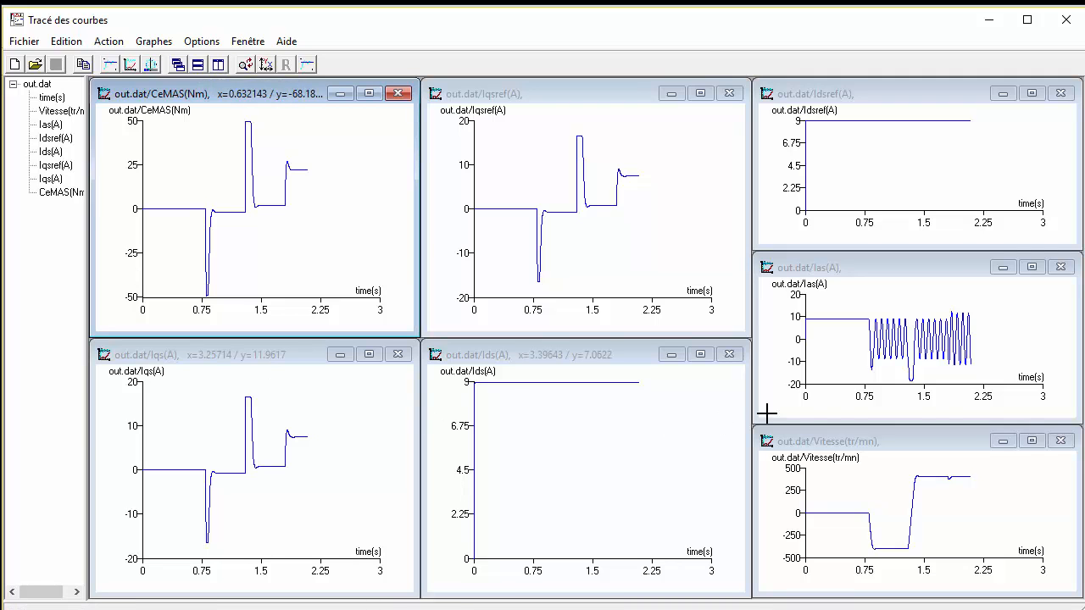
pyautogui.doubleClick(878, 281)
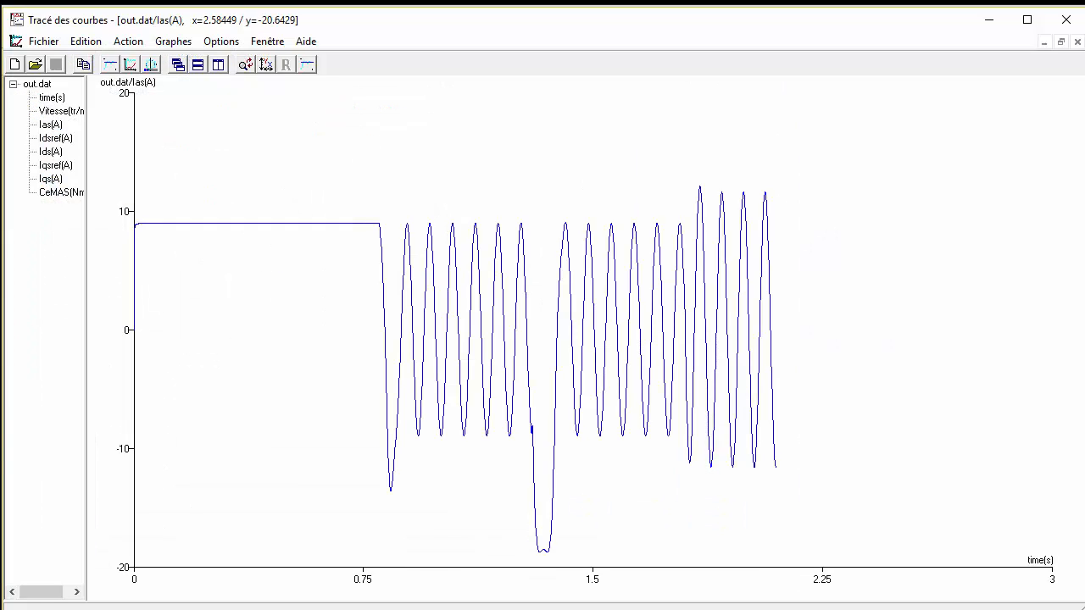
# Switch back to the Commande vectorielle de MAS window and review the speed reference events, leaving them unchanged.
pyautogui.hotkey('alt', 'Tab')
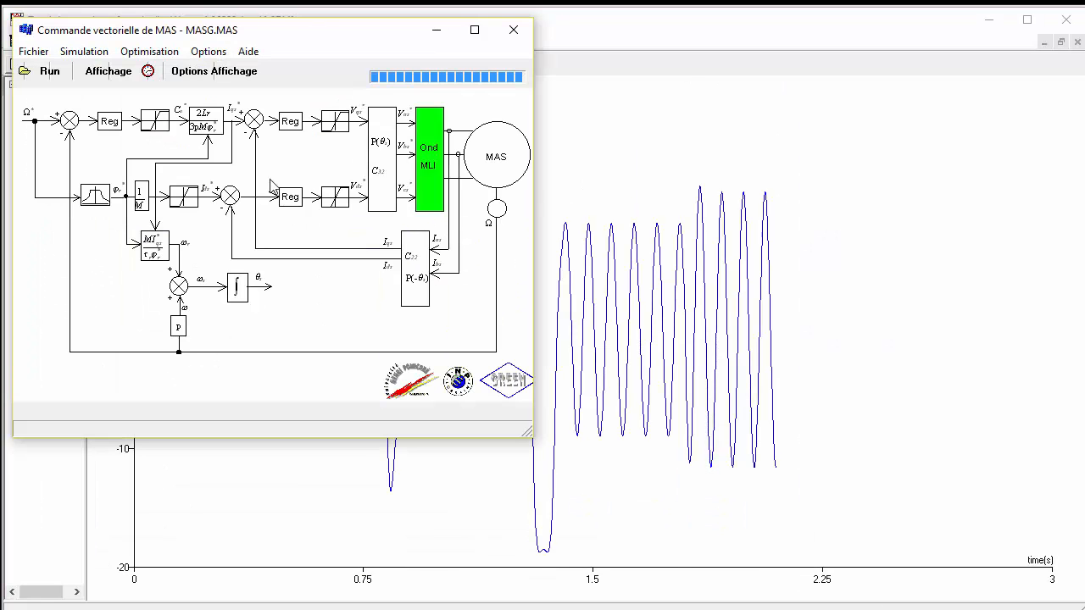
pyautogui.click(153, 52)
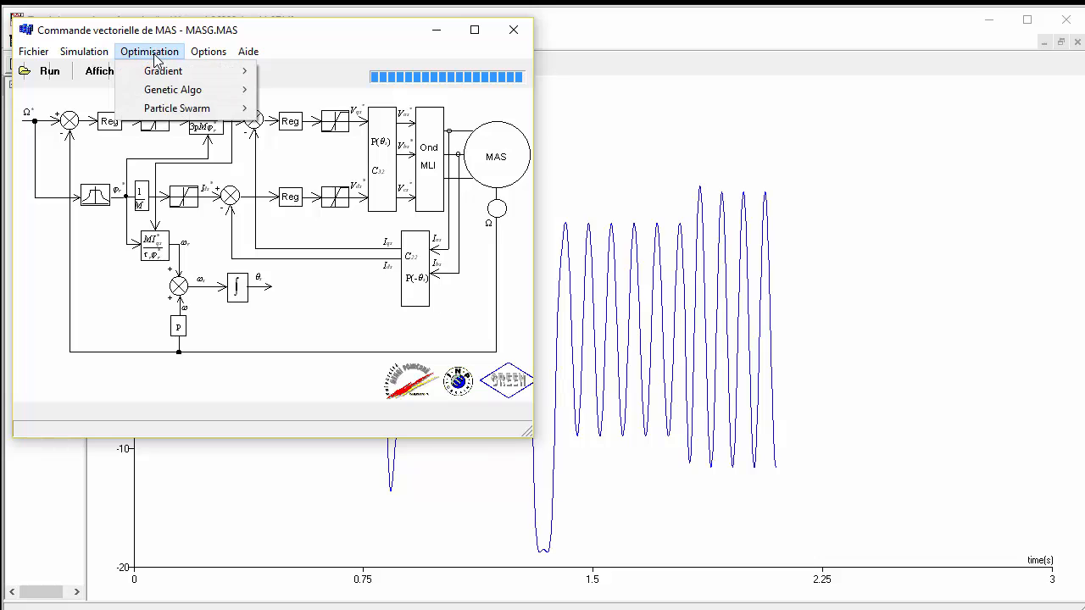
pyautogui.moveTo(200, 56)
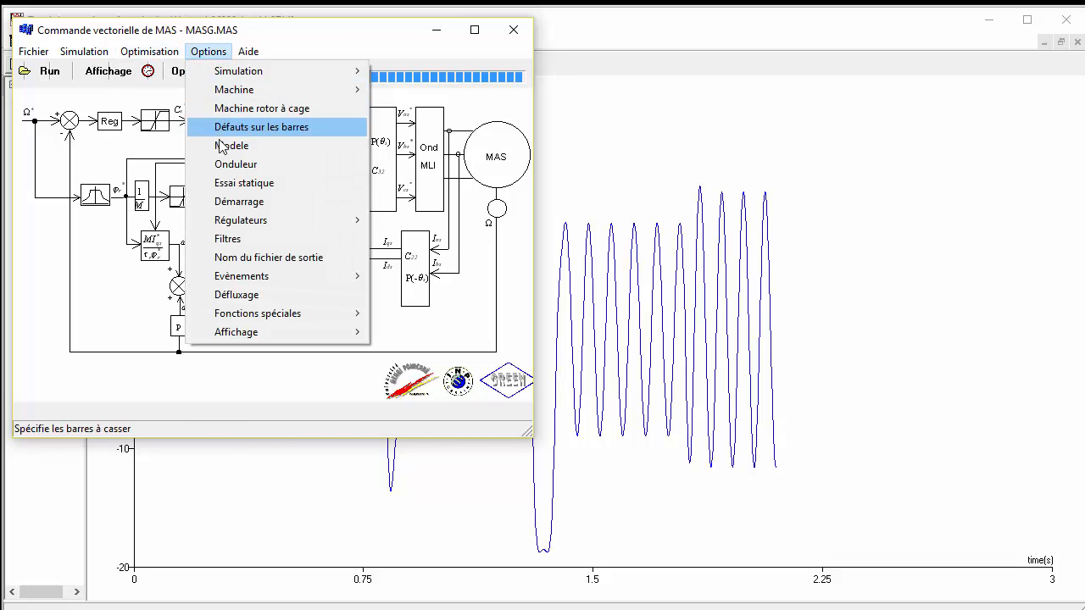
pyautogui.moveTo(267, 280)
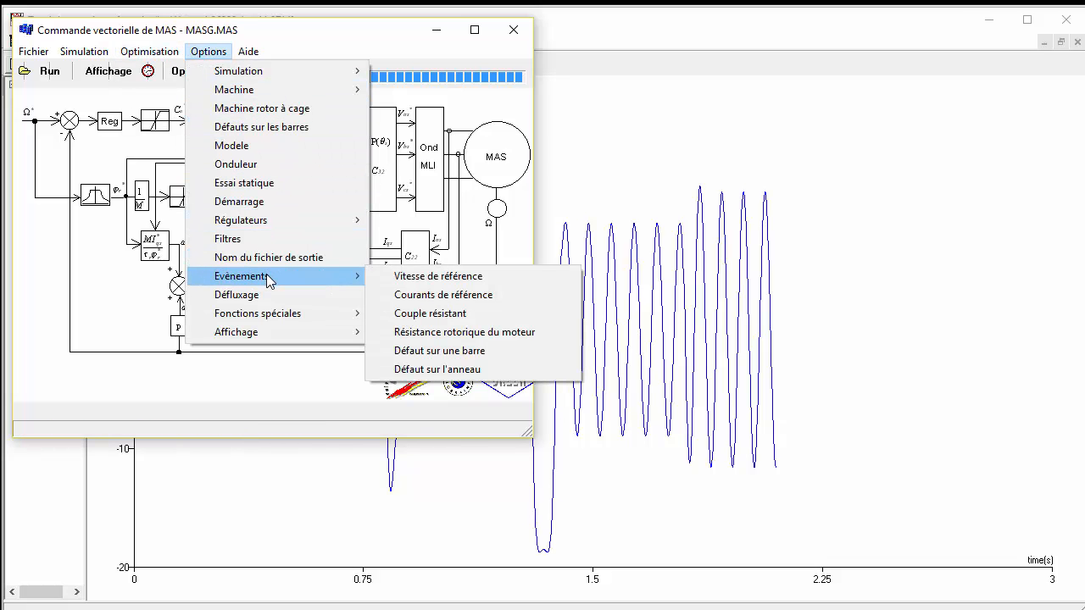
pyautogui.click(385, 281)
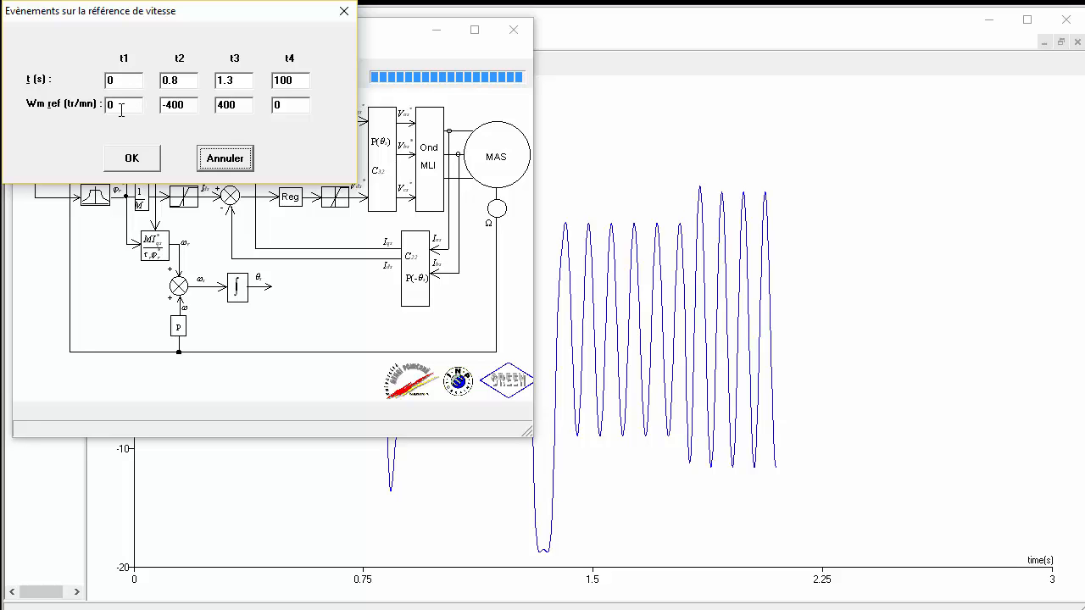
pyautogui.moveTo(131, 20); pyautogui.dragTo(261, 192)
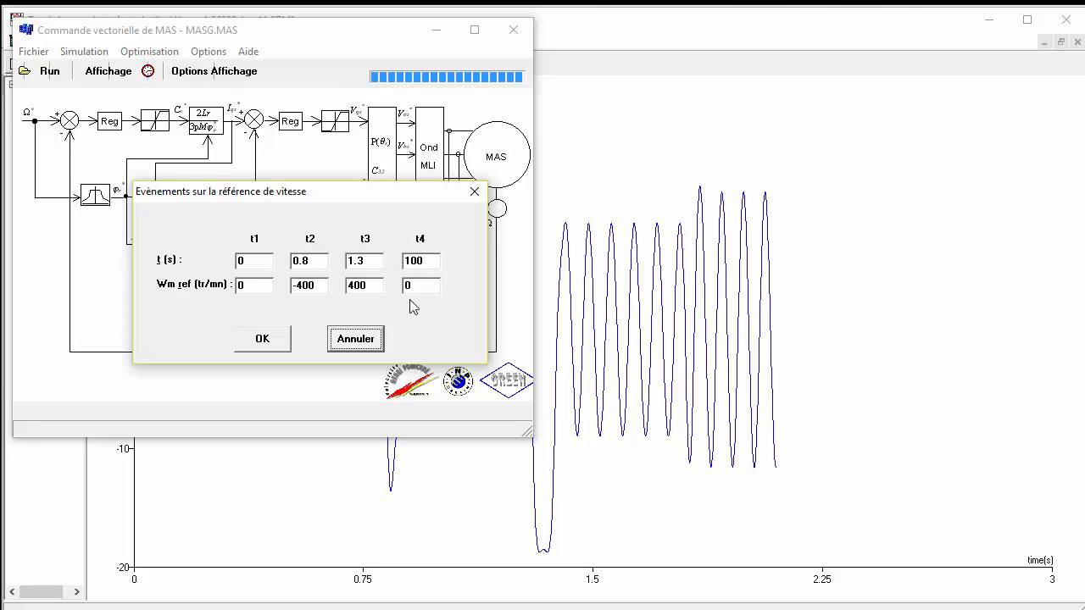
pyautogui.click(349, 339)
# Review the load torque (Couple résistant) events and close them without changes.
pyautogui.click(207, 52)
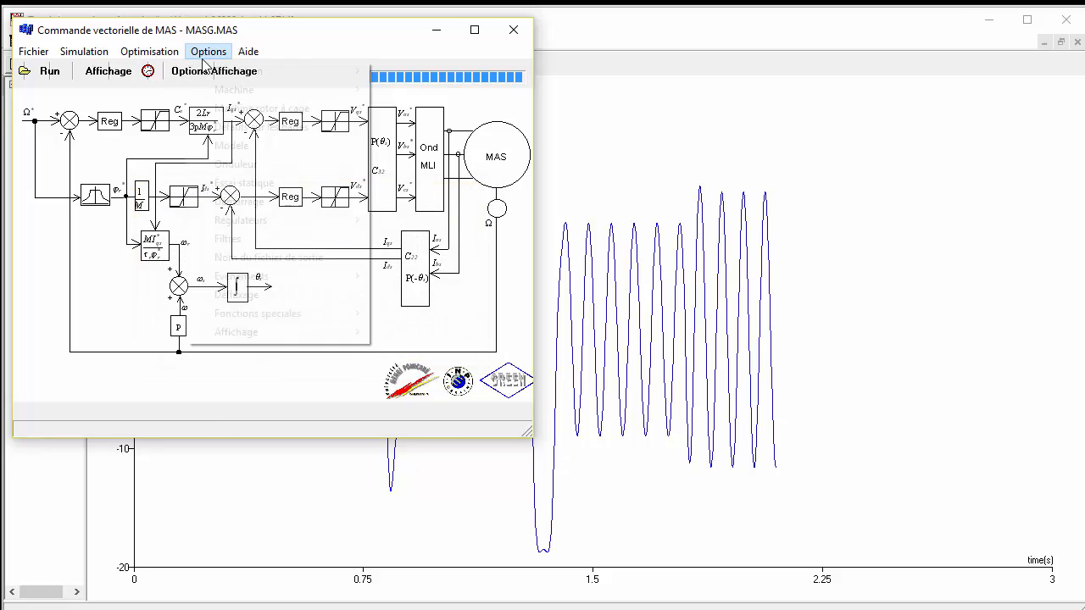
pyautogui.moveTo(306, 281)
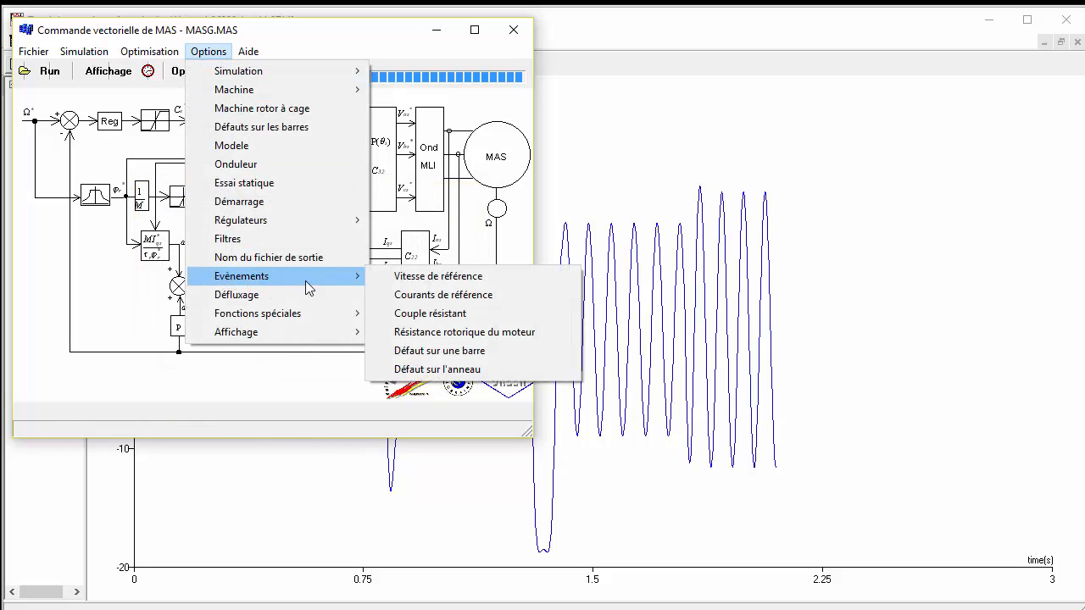
pyautogui.click(422, 315)
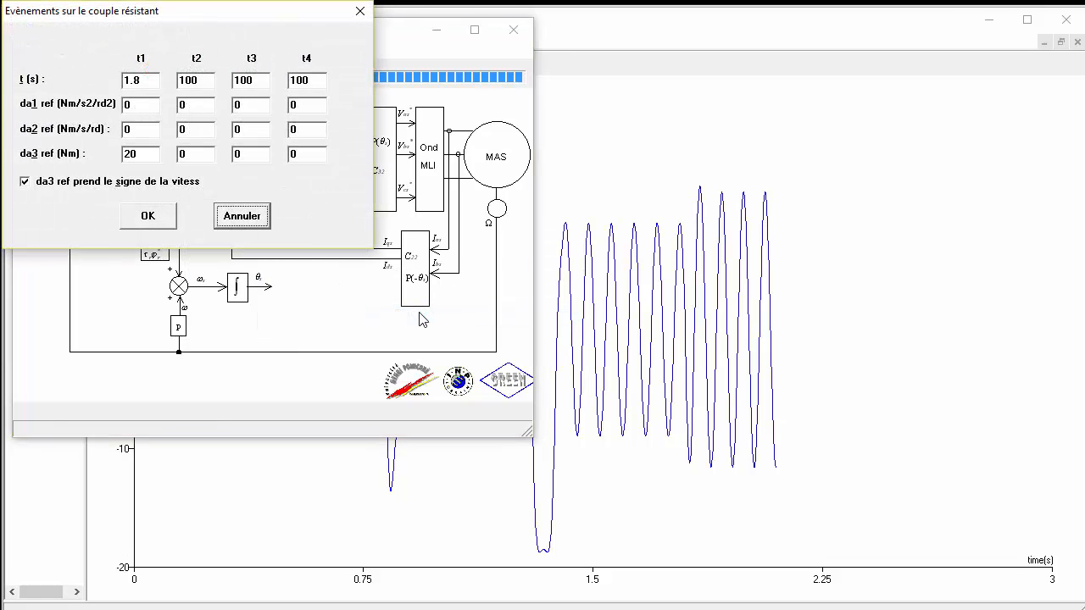
pyautogui.moveTo(74, 12); pyautogui.dragTo(218, 188)
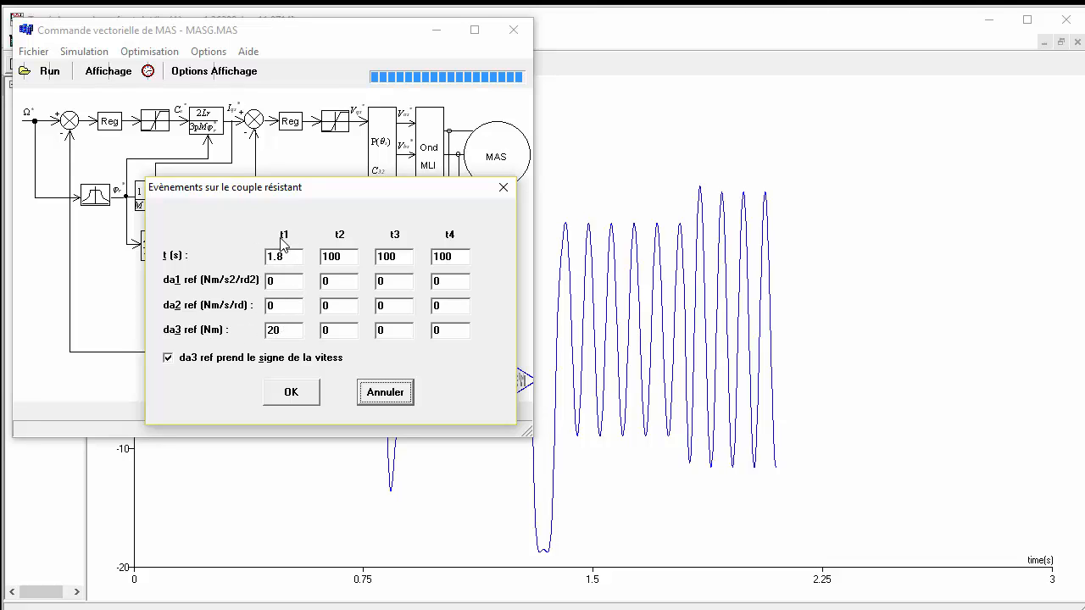
pyautogui.click(383, 392)
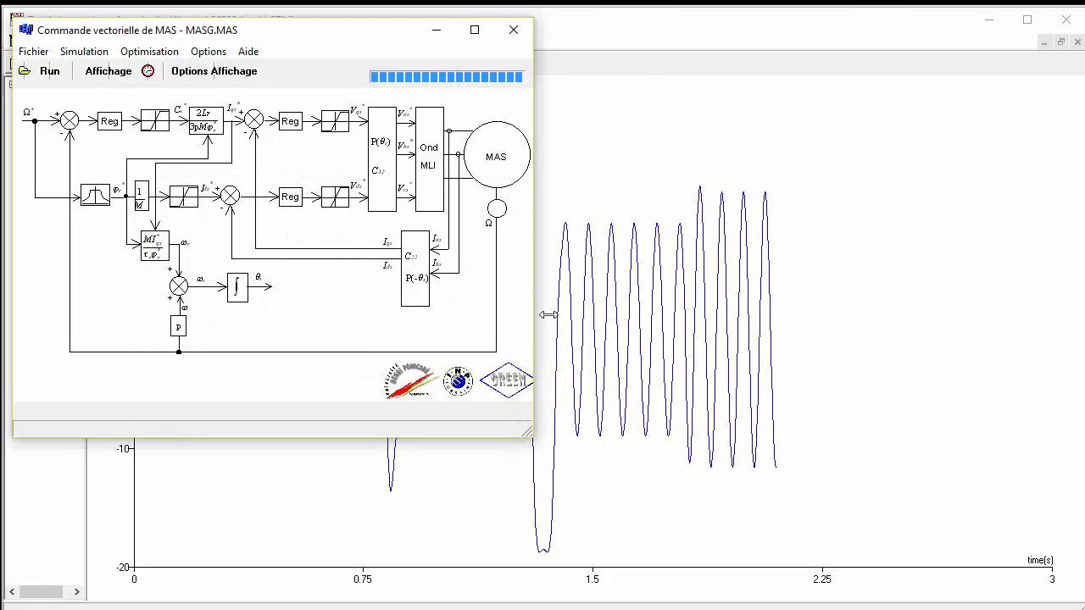
# Return to Tracé des courbes, inspect the Vitesse curve's 400 tr/mn plateau up close, and restore its full range.
pyautogui.click(639, 68)
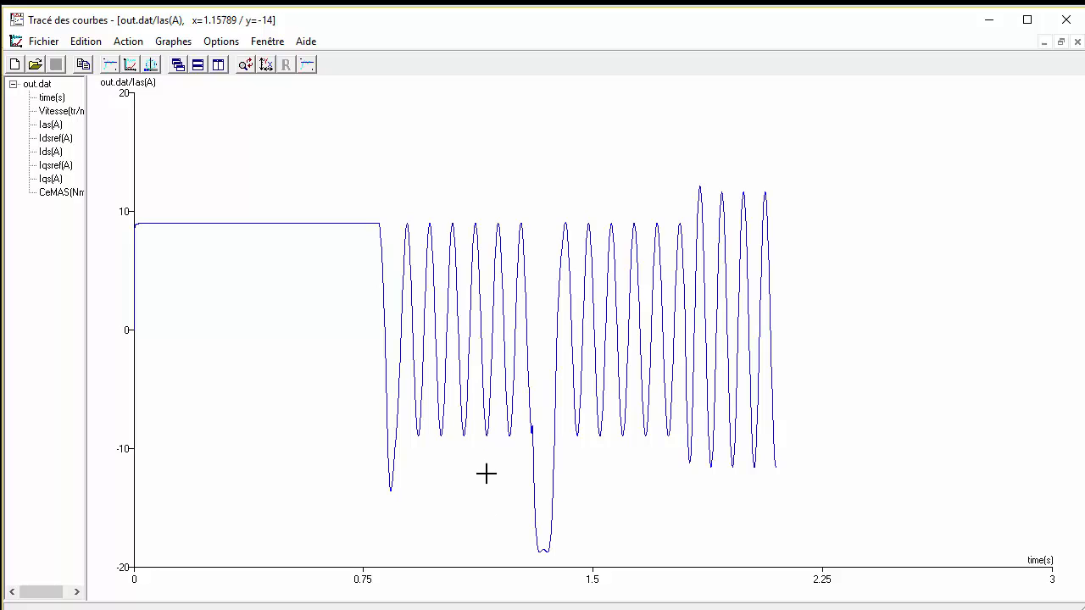
pyautogui.click(56, 111)
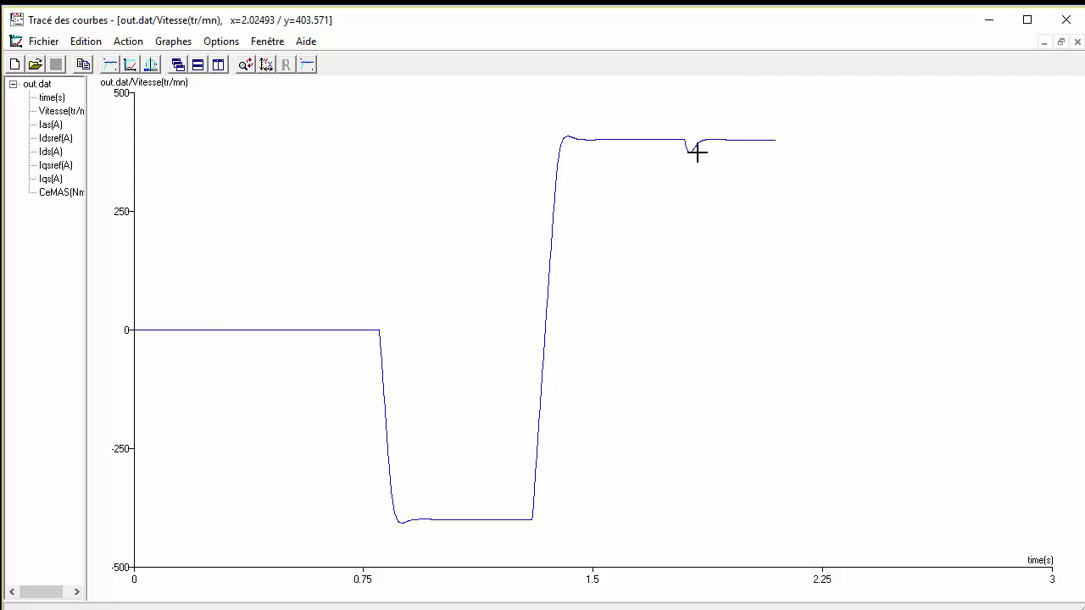
pyautogui.moveTo(533, 119); pyautogui.dragTo(788, 162)
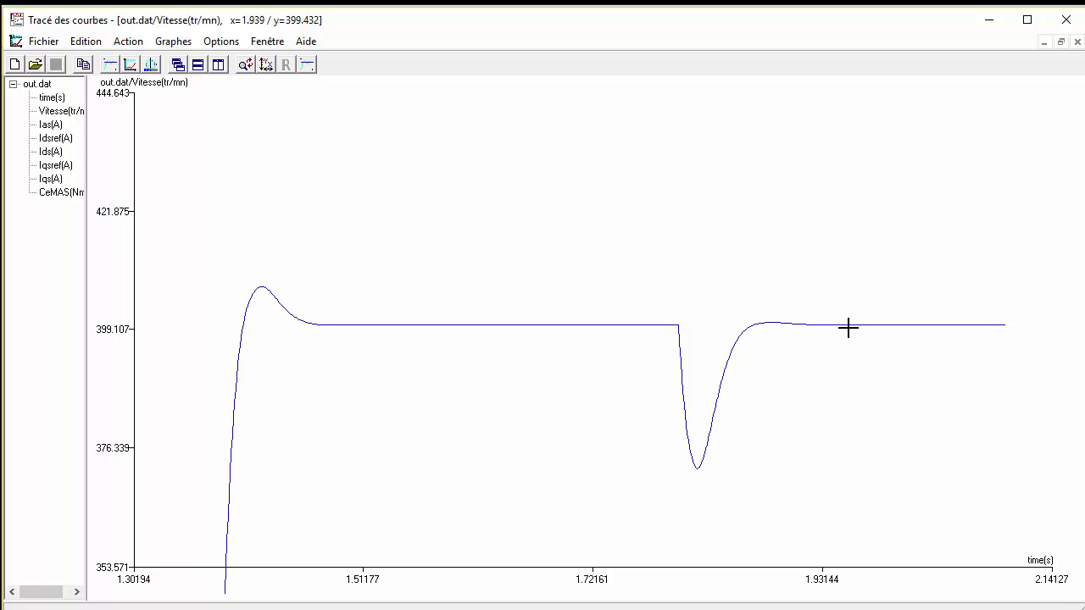
pyautogui.rightClick(932, 320)
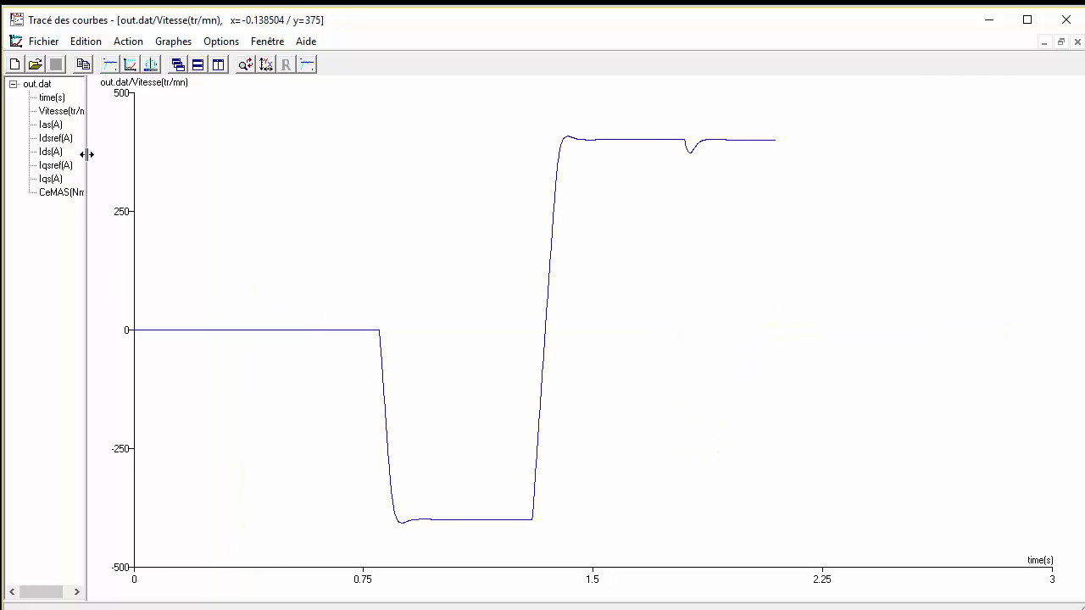
# Compare the CeMAS torque curve with the Vitesse curve, and examine the torque plateau between about 0.76 and 1.38 s.
pyautogui.doubleClick(54, 194)
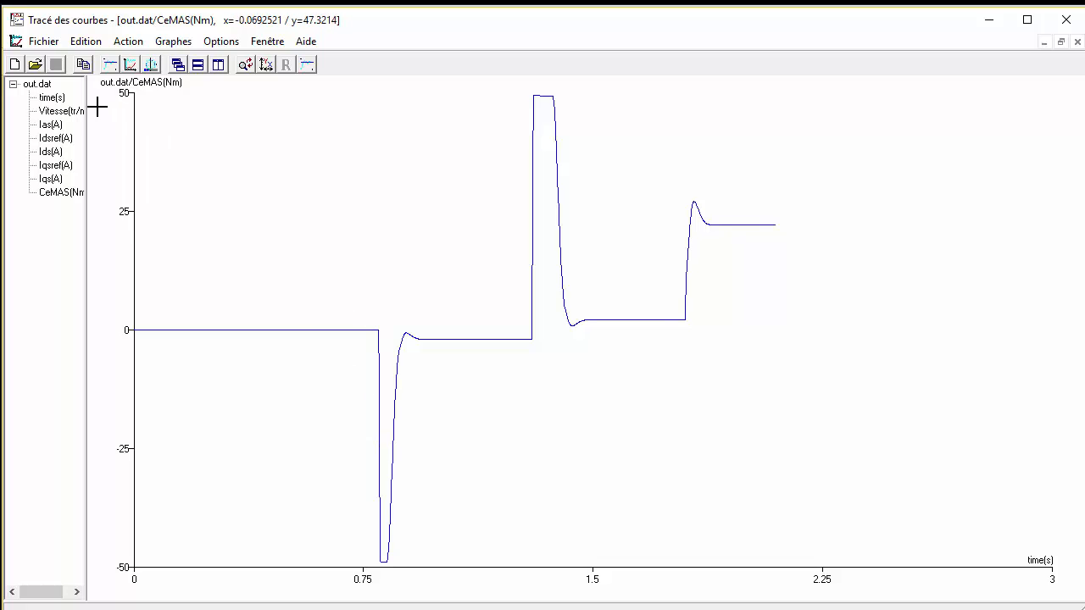
pyautogui.click(64, 112)
pyautogui.doubleClick(64, 112)
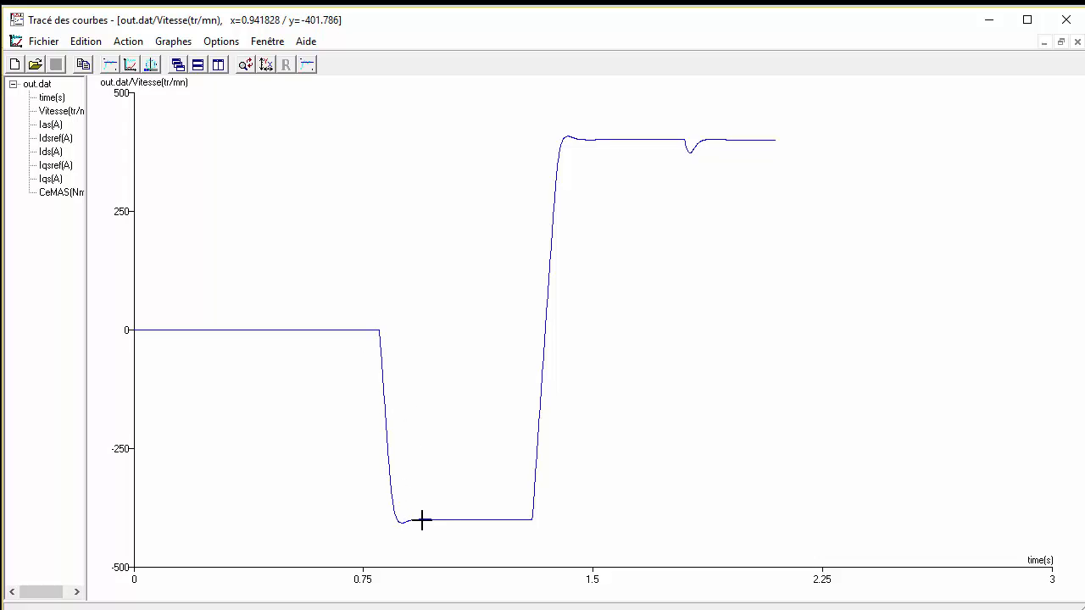
pyautogui.click(73, 113)
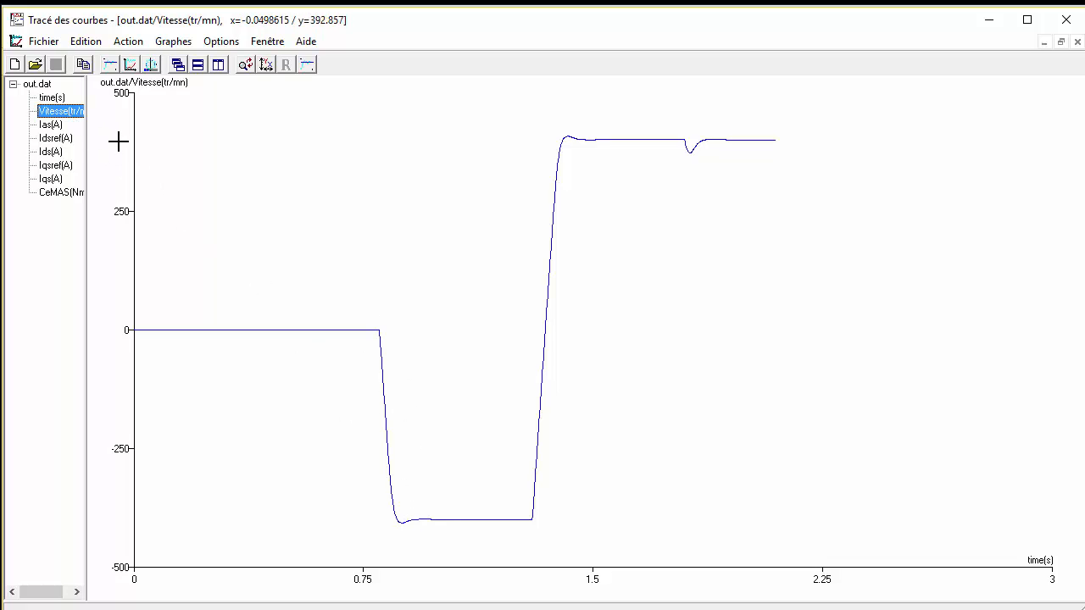
pyautogui.doubleClick(57, 193)
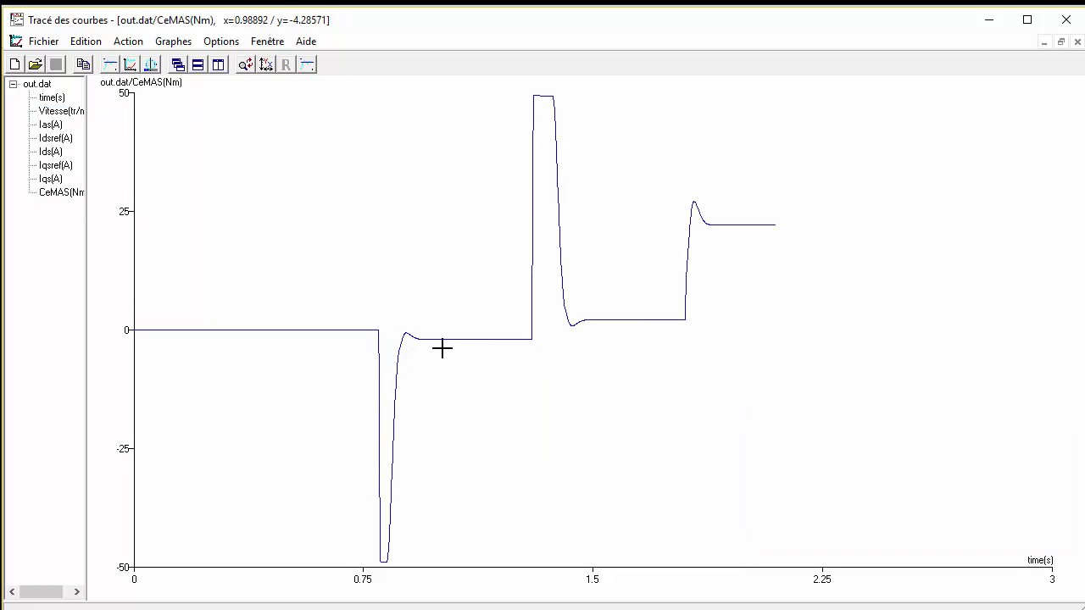
pyautogui.moveTo(366, 322); pyautogui.dragTo(557, 352)
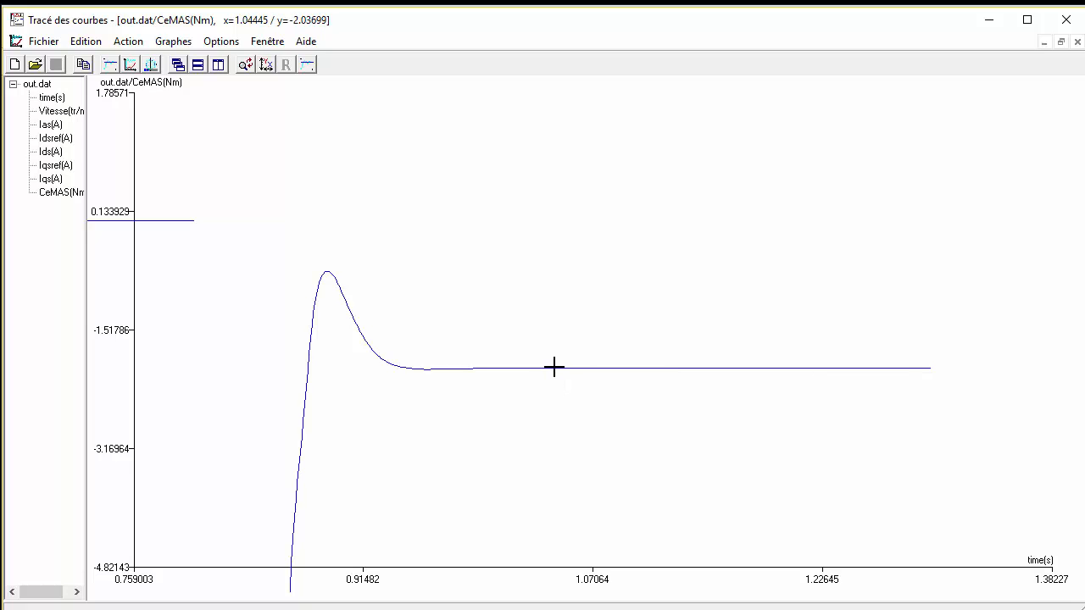
# Restore the full CeMAS torque curve, examine its final plateau between about 1.65 and 2.2 s, and return to full range.
pyautogui.rightClick(552, 371)
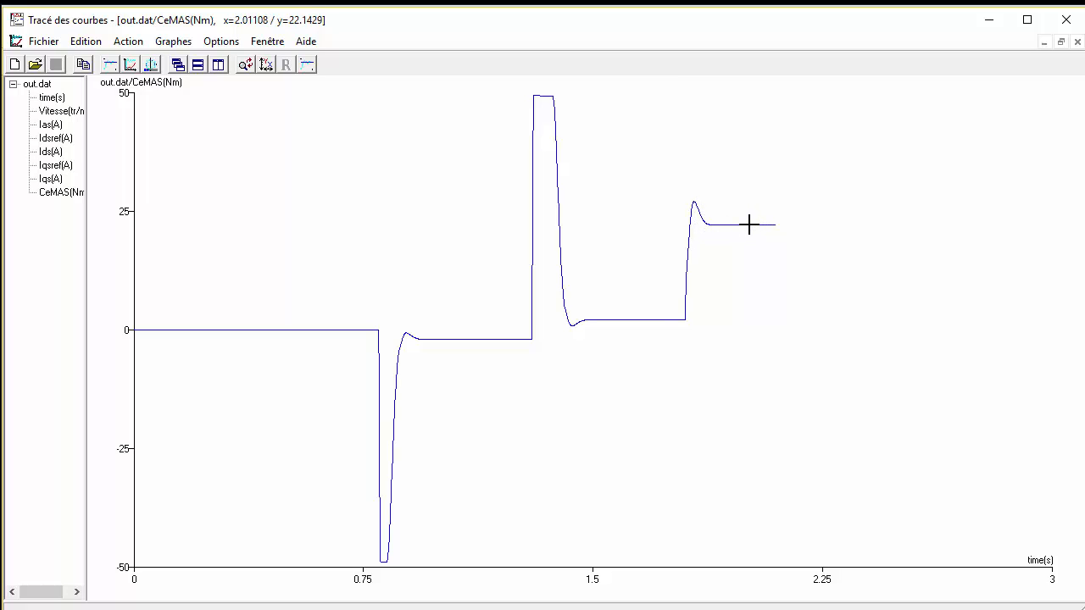
pyautogui.moveTo(806, 237); pyautogui.dragTo(638, 192)
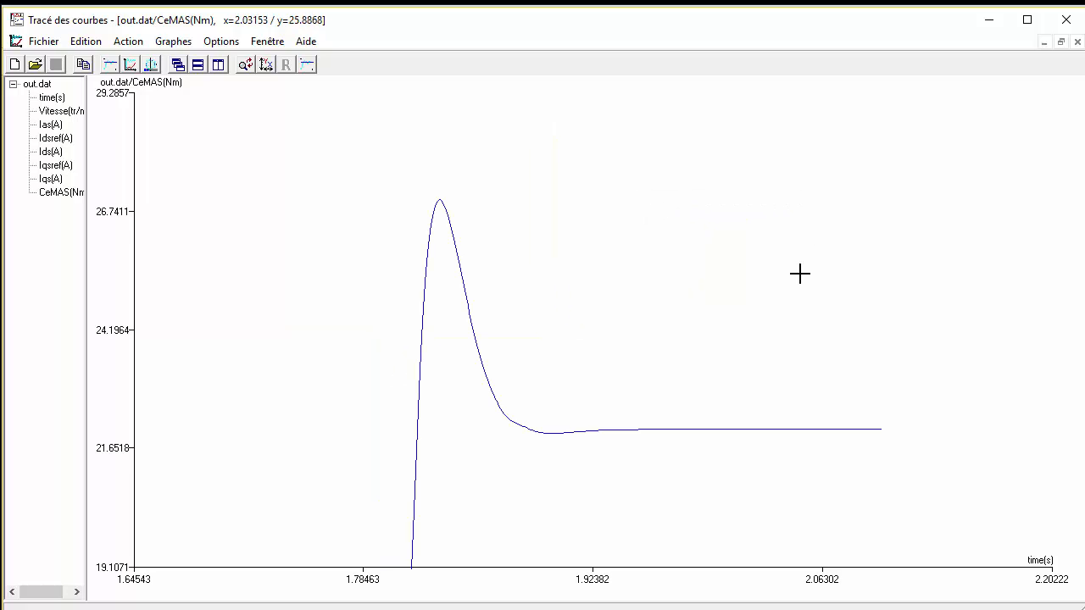
pyautogui.rightClick(786, 430)
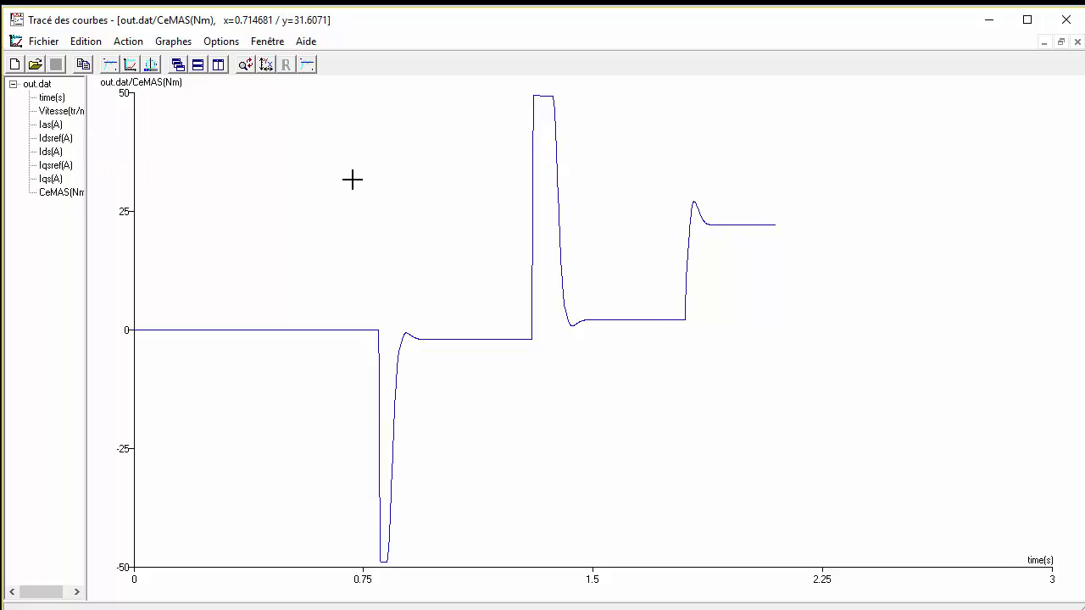
# Plot the Idsref curve and overlay the Ids, Iqsref and Iqs curves on the same graph.
pyautogui.click(61, 141)
pyautogui.doubleClick(61, 141)
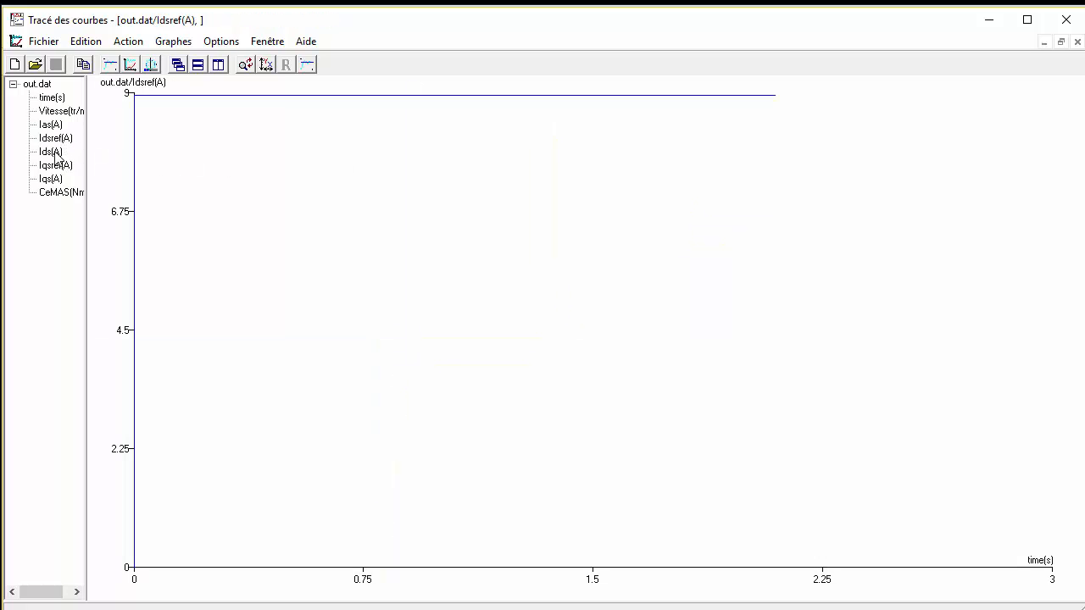
pyautogui.moveTo(56, 155); pyautogui.dragTo(160, 145)
pyautogui.moveTo(270, 124); pyautogui.dragTo(267, 124)
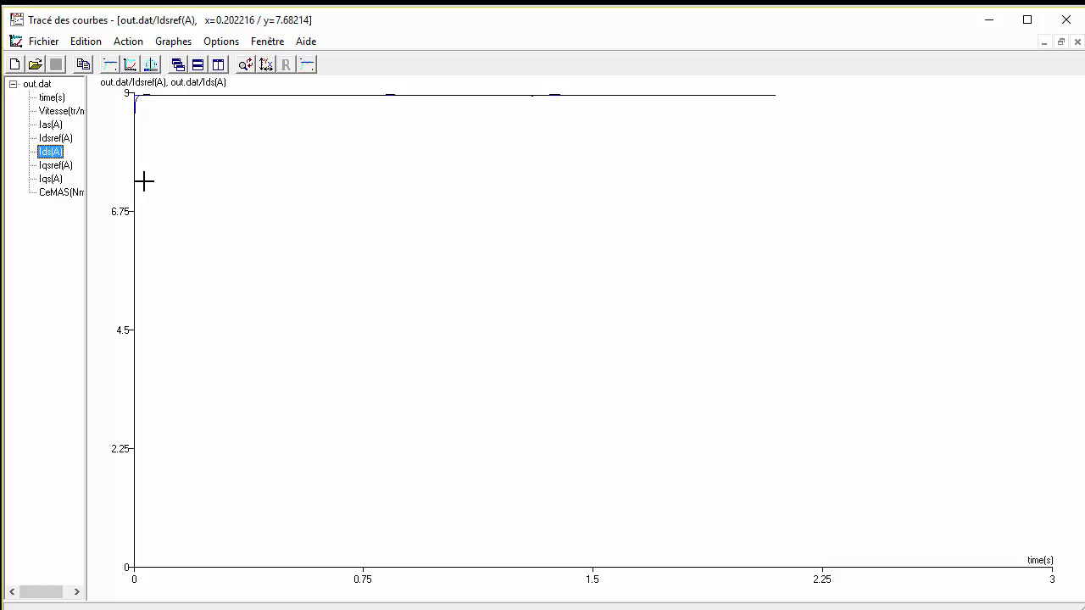
pyautogui.moveTo(54, 169); pyautogui.dragTo(336, 173)
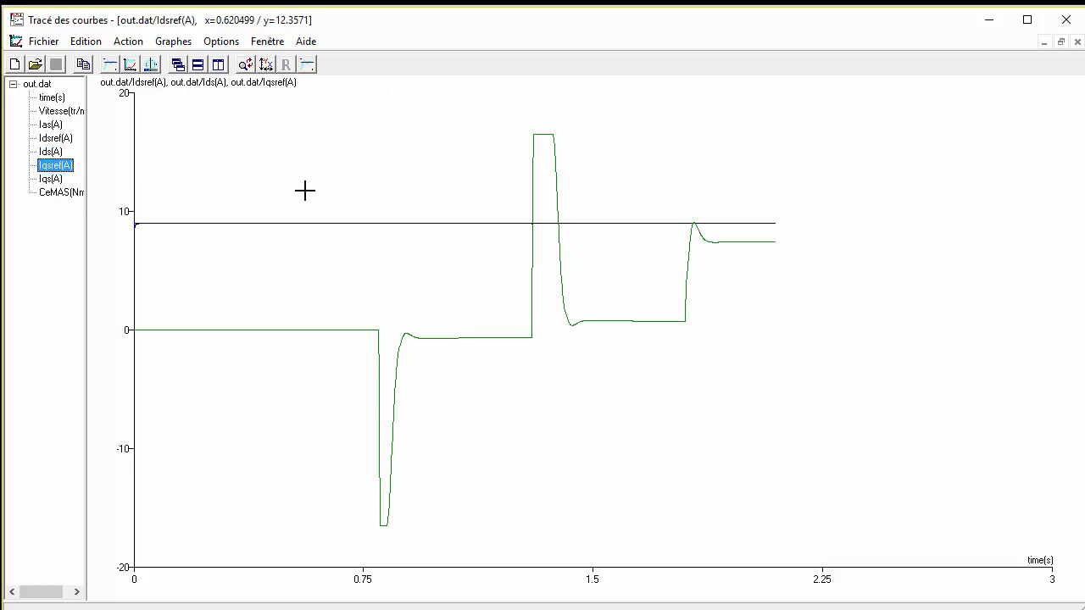
pyautogui.click(50, 180)
pyautogui.moveTo(49, 182); pyautogui.dragTo(374, 246)
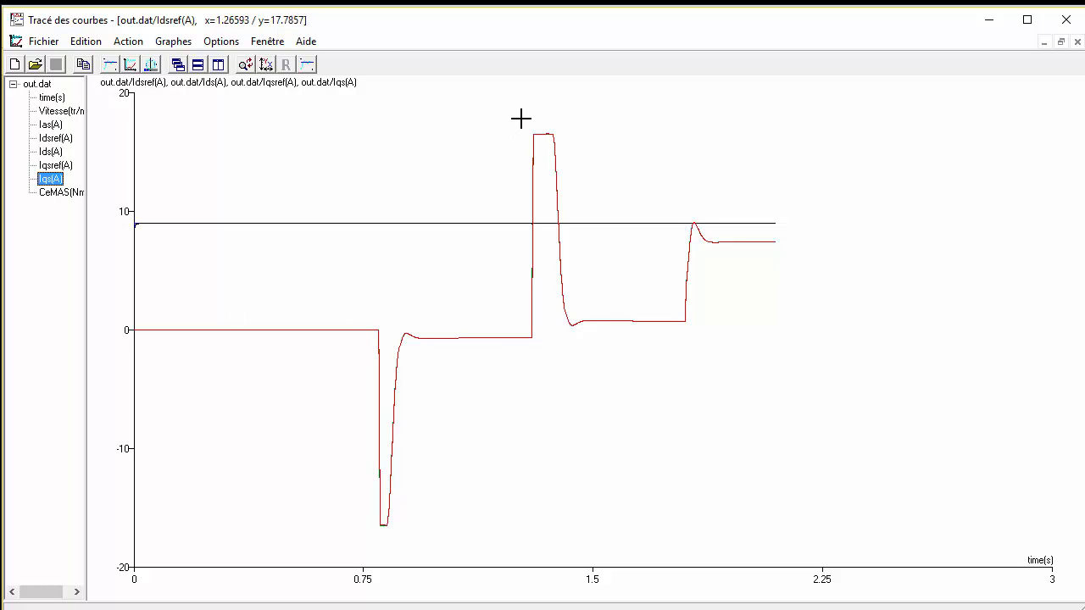
# Examine how Iqs follows Iqsref between about 1.27 and 1.51 s, including the rising edge near 1.3 s, and restore full range.
pyautogui.moveTo(522, 119); pyautogui.dragTo(597, 361)
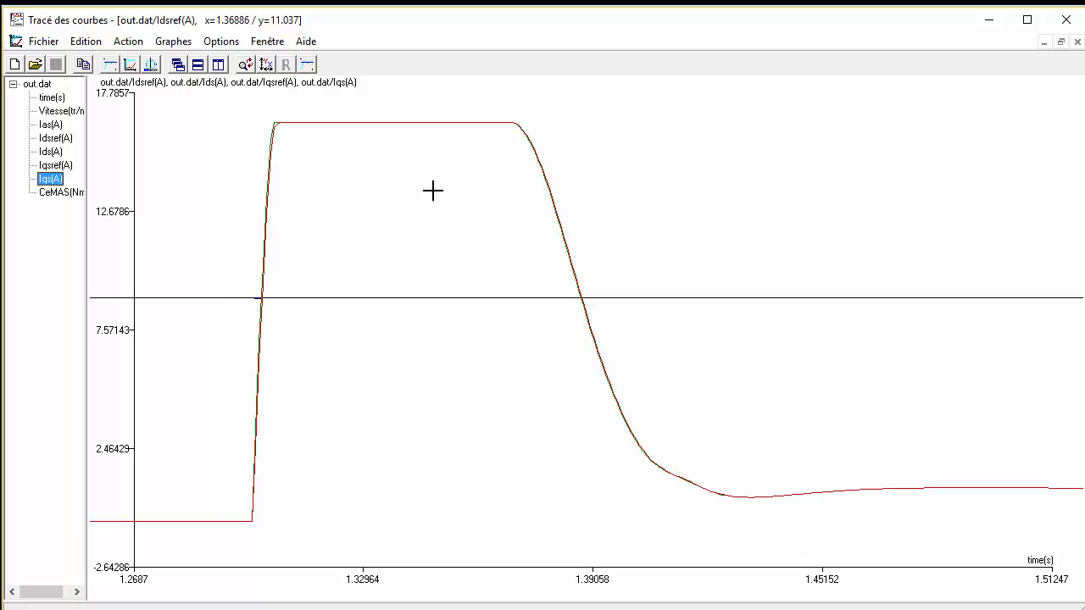
pyautogui.moveTo(232, 107); pyautogui.dragTo(349, 538)
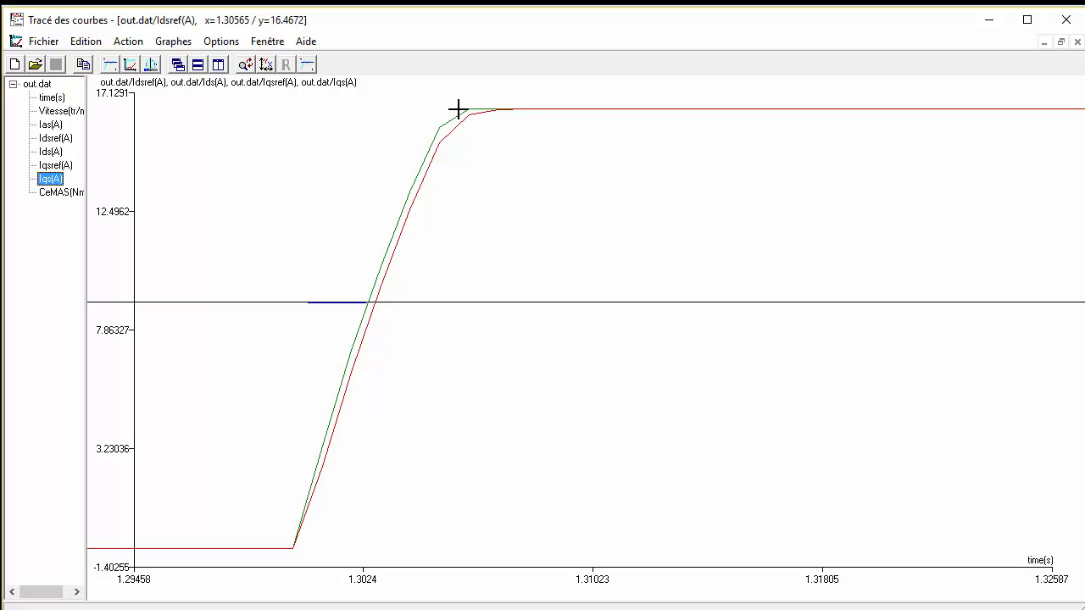
pyautogui.rightClick(519, 156)
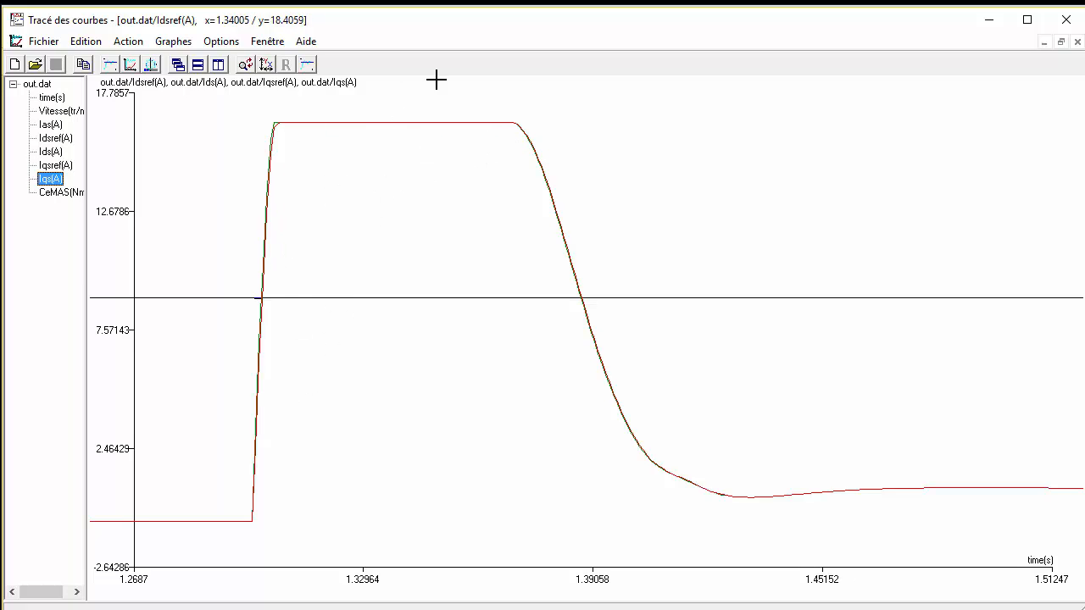
pyautogui.rightClick(536, 256)
# Inspect the overlaid currents around the load step near 1.8 s, at start-up, and along the Ids level from about 1.11 to 1.97 s.
pyautogui.moveTo(681, 190); pyautogui.dragTo(842, 372)
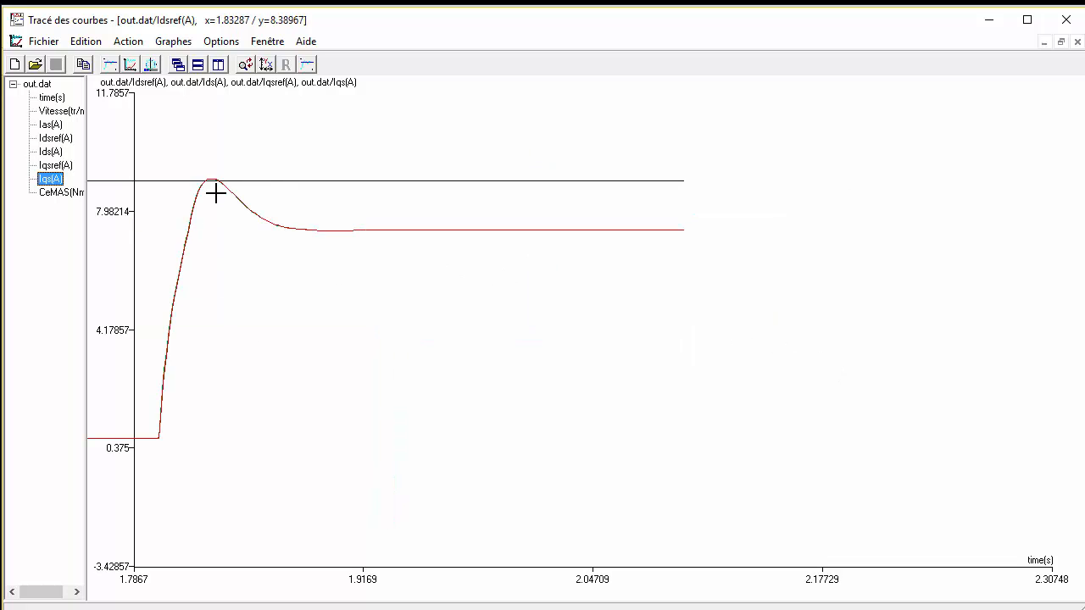
pyautogui.rightClick(303, 167)
pyautogui.moveTo(125, 209); pyautogui.dragTo(172, 569)
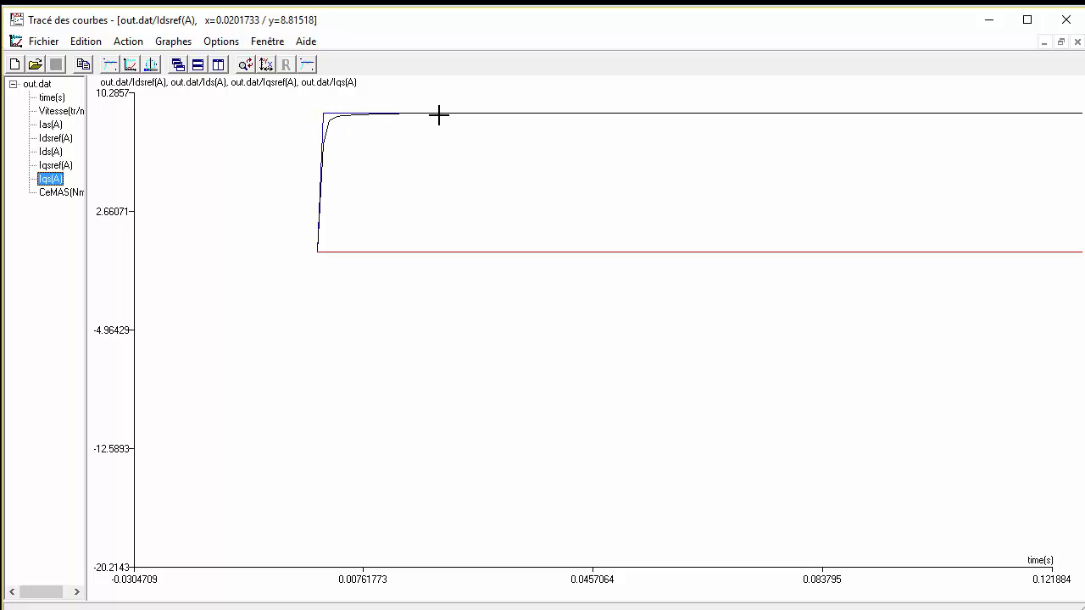
pyautogui.rightClick(397, 121)
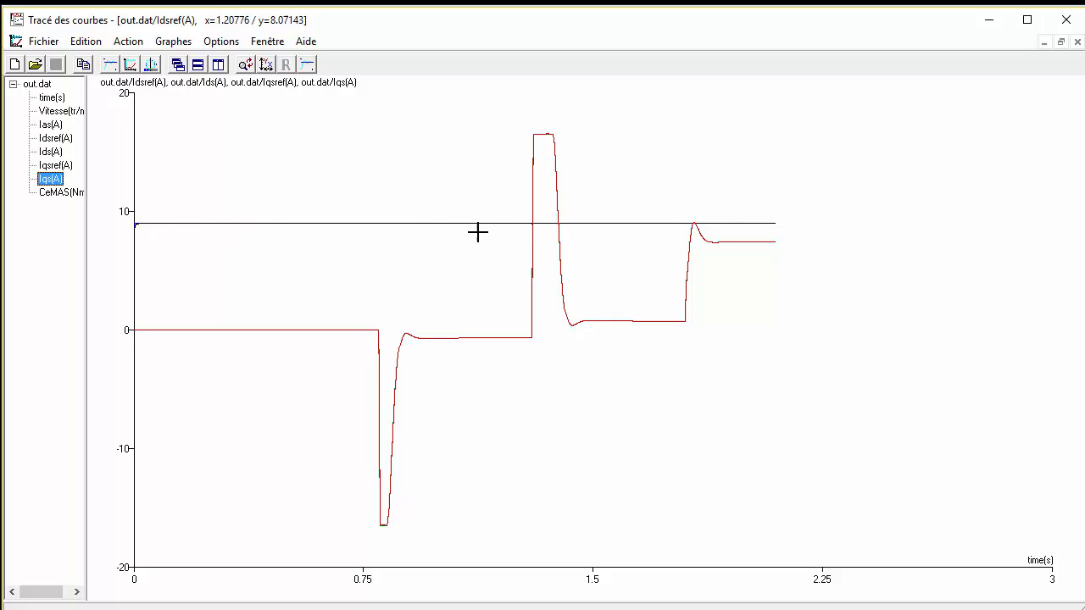
pyautogui.moveTo(474, 208); pyautogui.dragTo(736, 242)
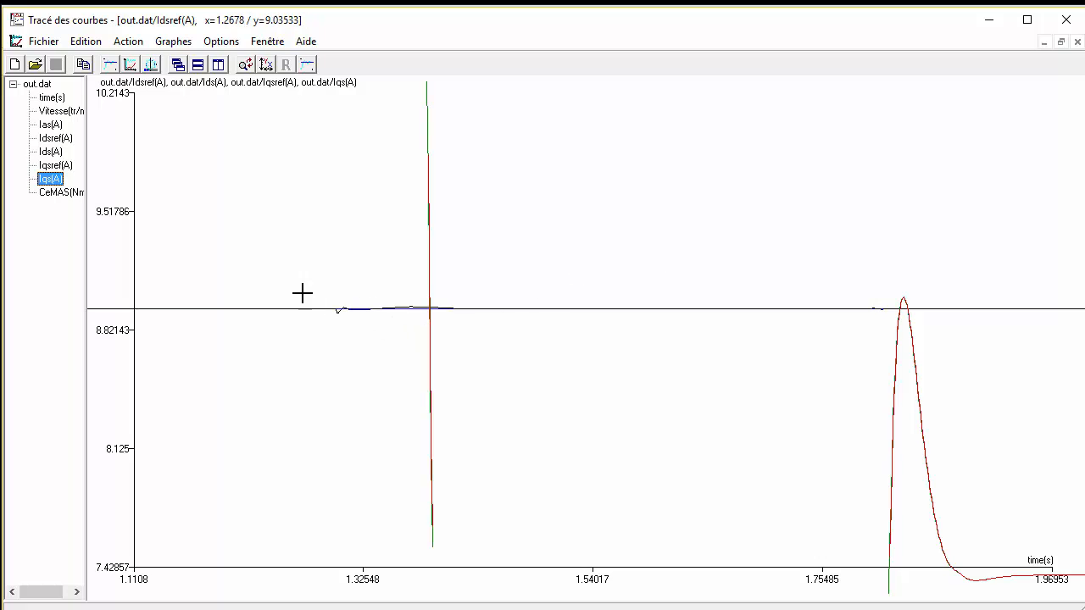
pyautogui.rightClick(470, 324)
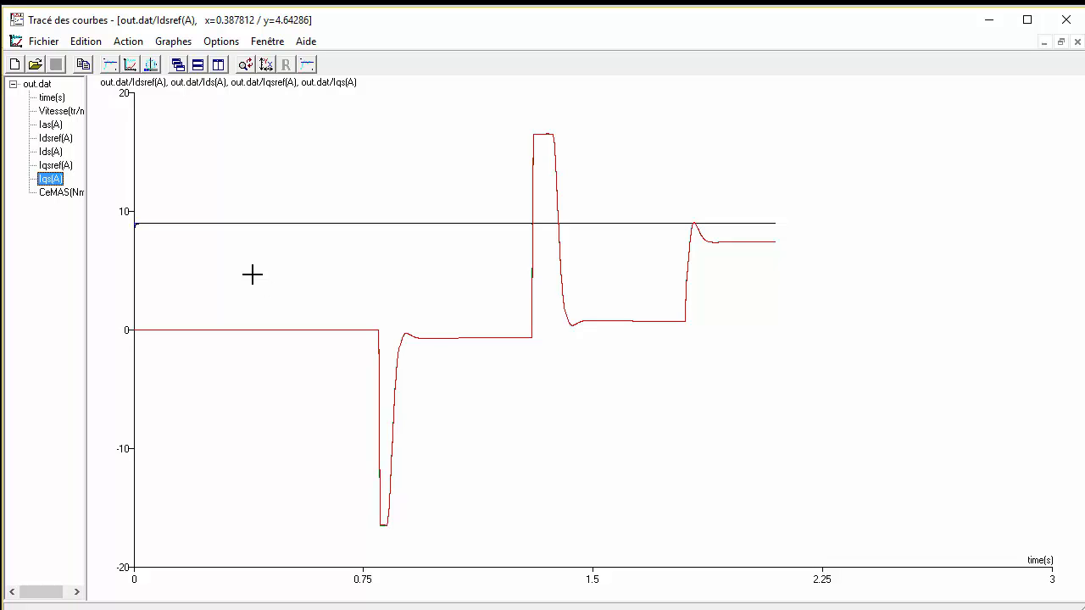
# Close the curve plots and enable MLI in the simulation options.
pyautogui.click(1066, 20)
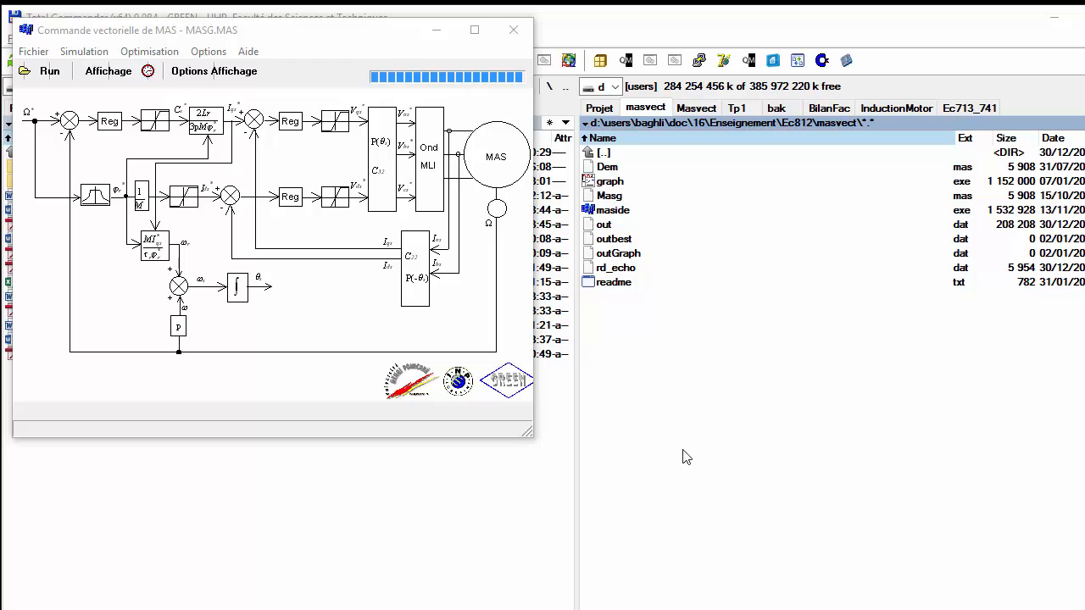
pyautogui.click(223, 303)
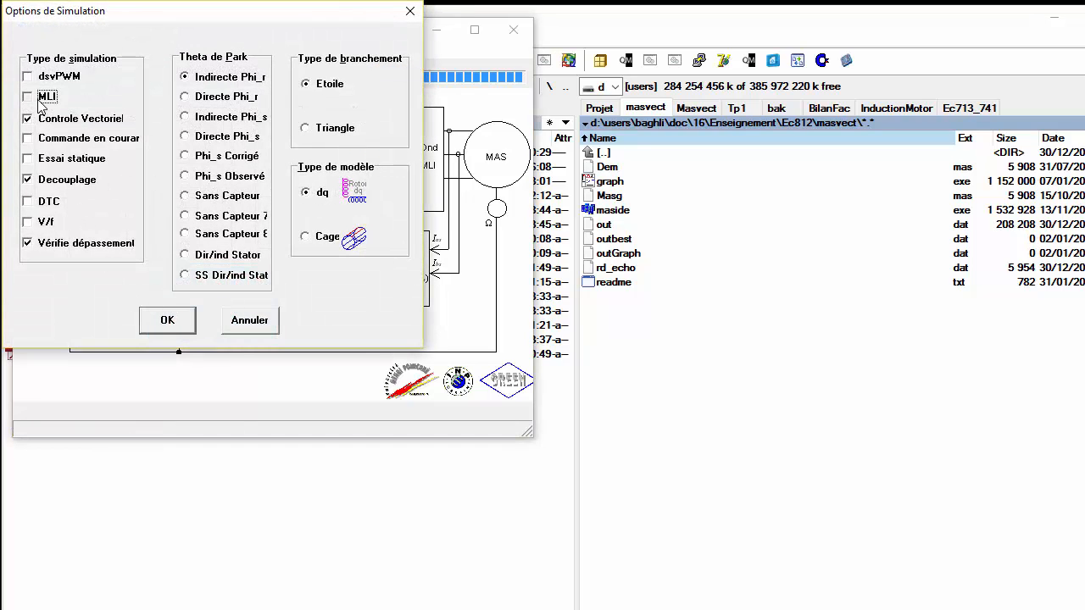
pyautogui.click(40, 101)
pyautogui.click(155, 328)
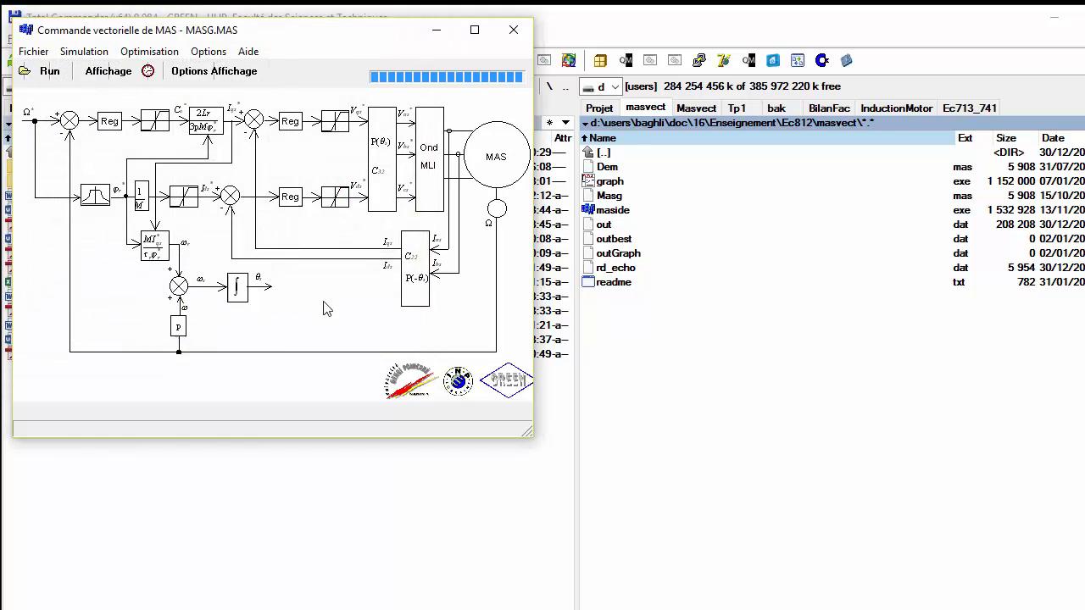
# Run the simulation with MLI enabled, spread out the resulting curve windows to check them, and close the plots.
pyautogui.click(53, 73)
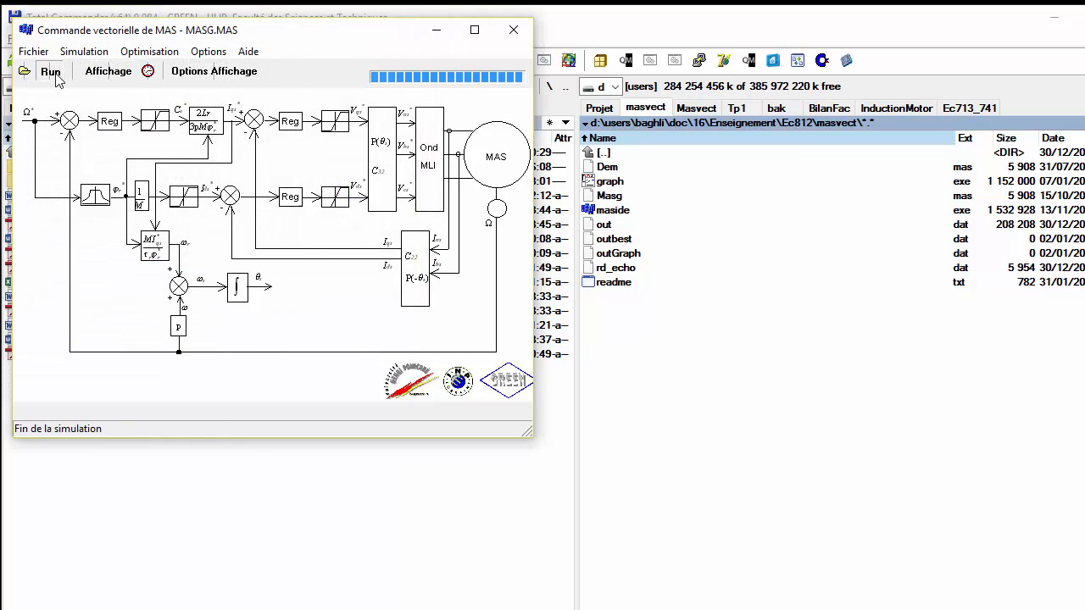
pyautogui.click(92, 75)
pyautogui.moveTo(364, 269); pyautogui.dragTo(685, 294)
pyautogui.moveTo(289, 198); pyautogui.dragTo(541, 216)
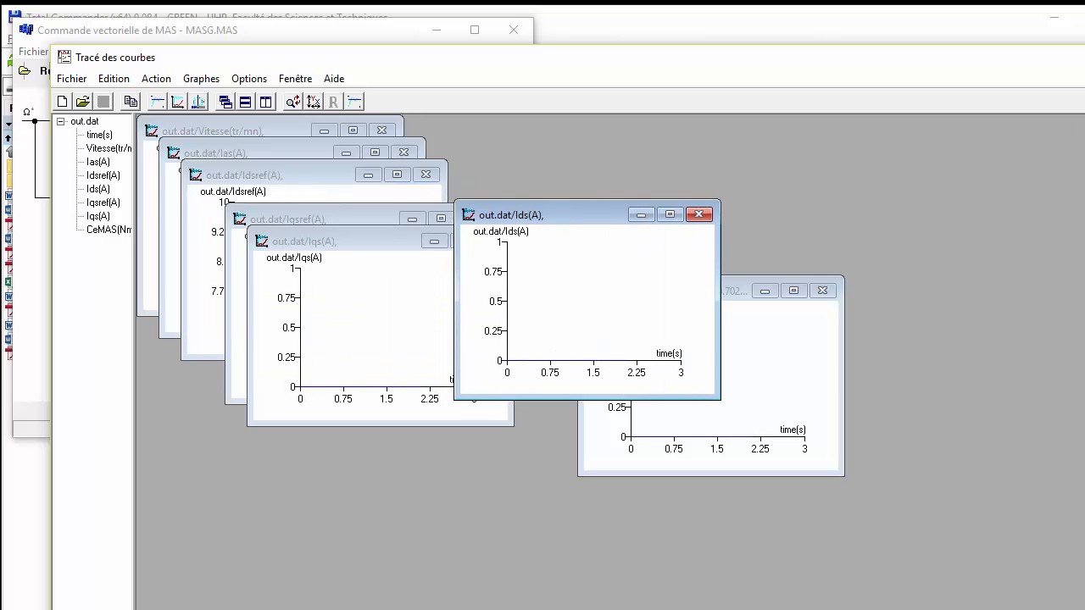
pyautogui.hotkey('alt', 'F4')
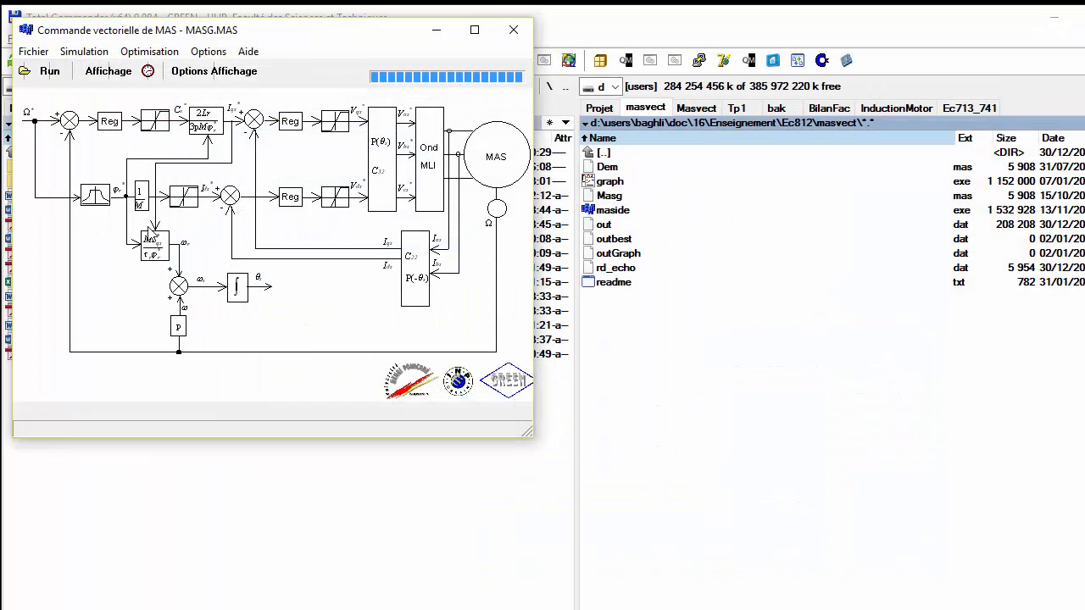
# Check the inverter parameters without changing them, and set the calculation step dt shorter than the 0.0001 s MLI period.
pyautogui.click(440, 182)
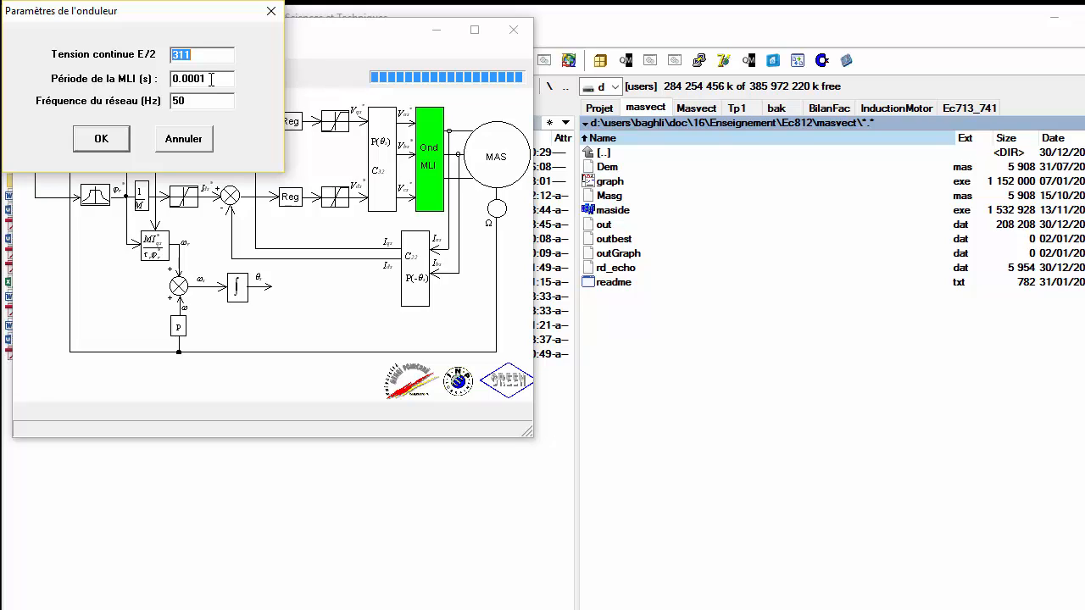
pyautogui.click(193, 146)
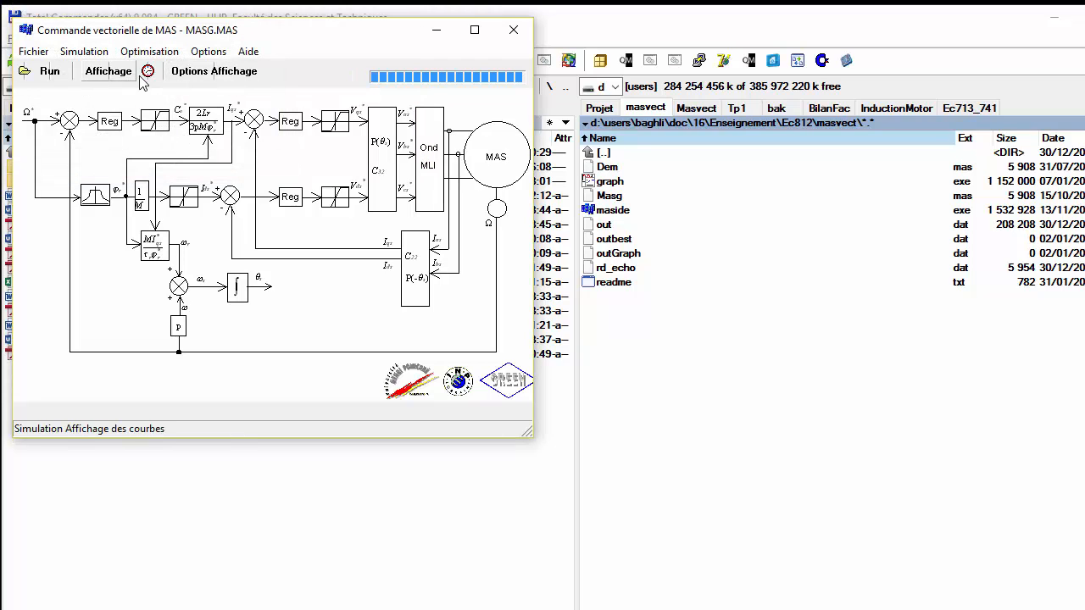
pyautogui.click(144, 75)
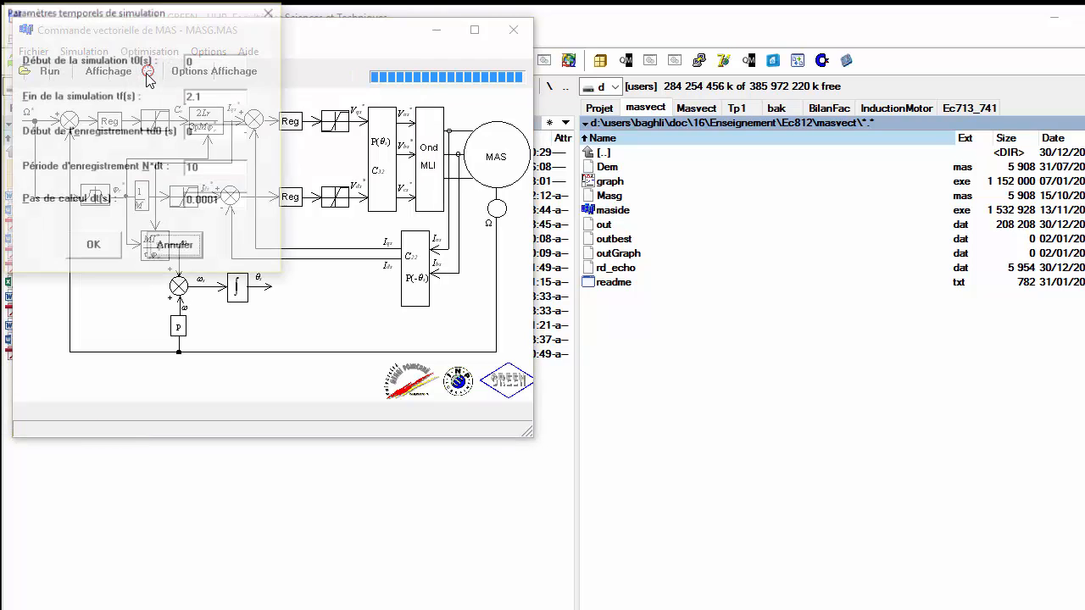
pyautogui.click(217, 204)
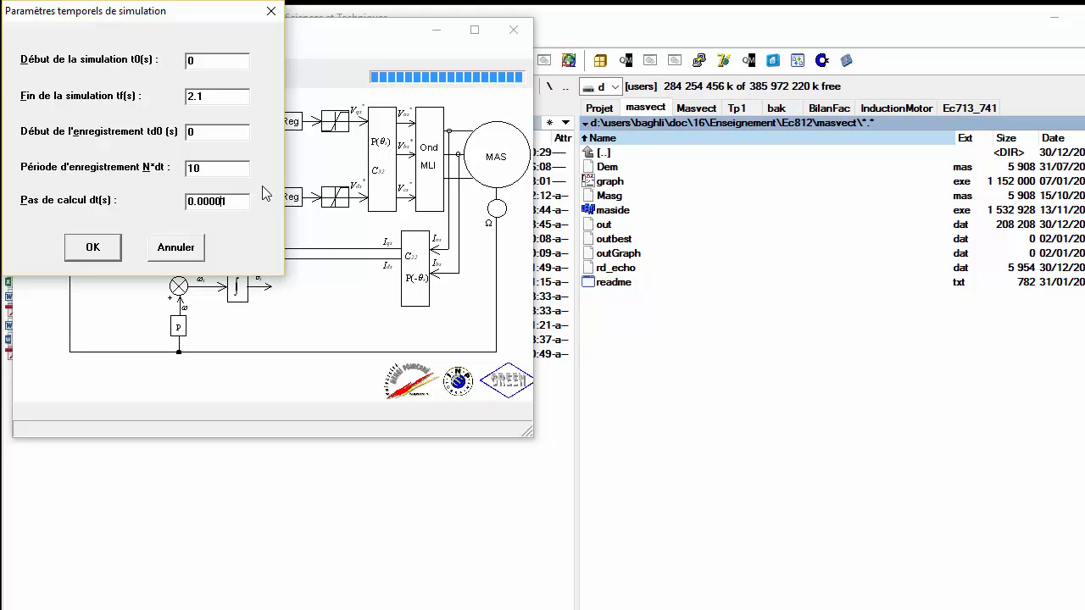
pyautogui.write('5')
pyautogui.moveTo(217, 201); pyautogui.dragTo(246, 201)
pyautogui.click(93, 247)
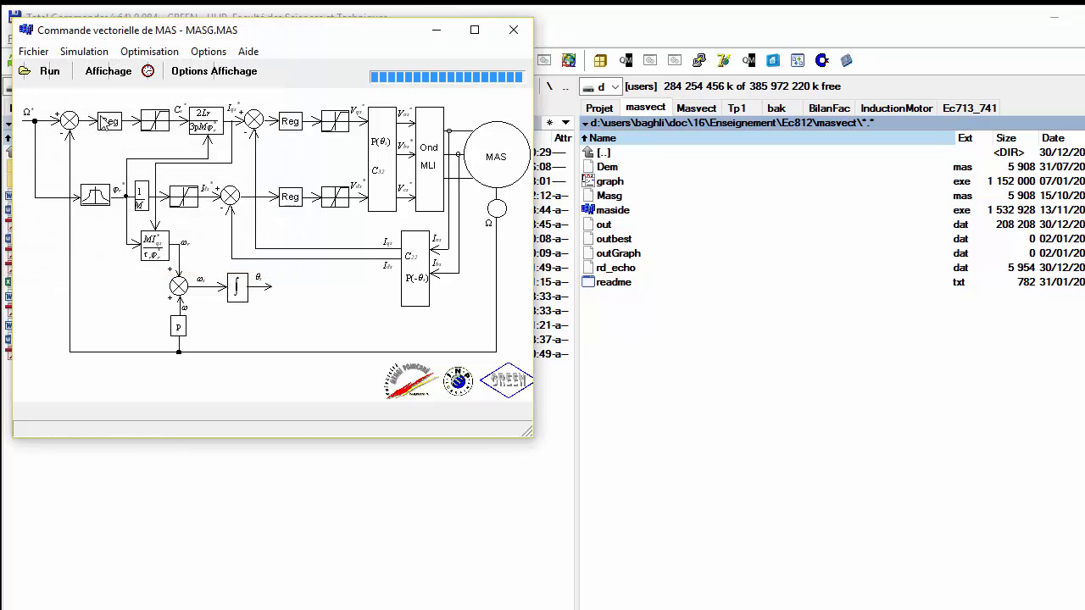
# Run the simulation with the new calculation step, fit the plot window on screen, and tile all result curves.
pyautogui.click(49, 72)
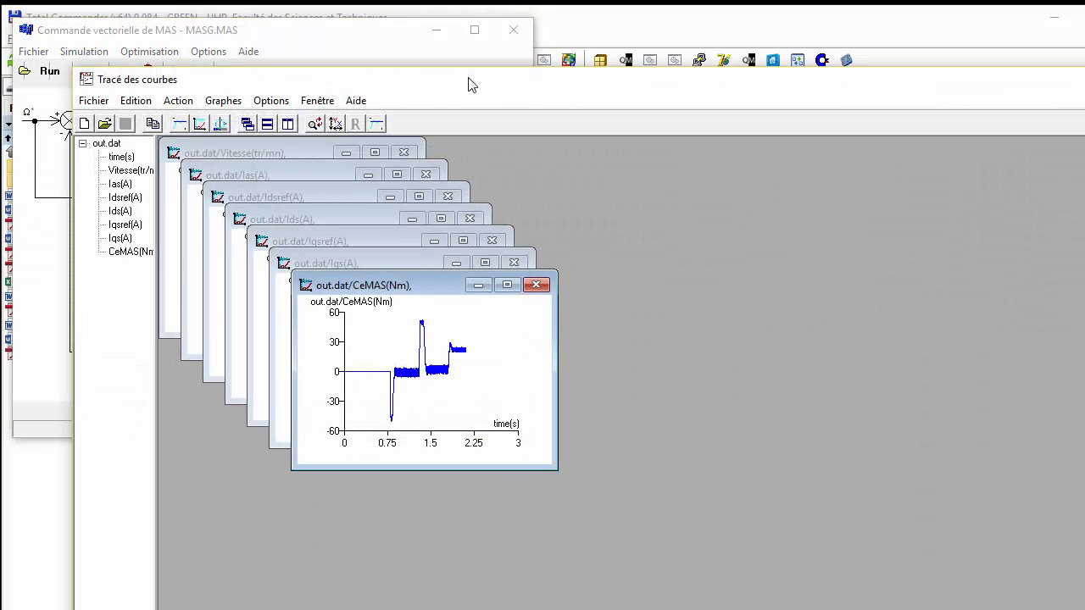
pyautogui.moveTo(369, 85); pyautogui.dragTo(298, 26)
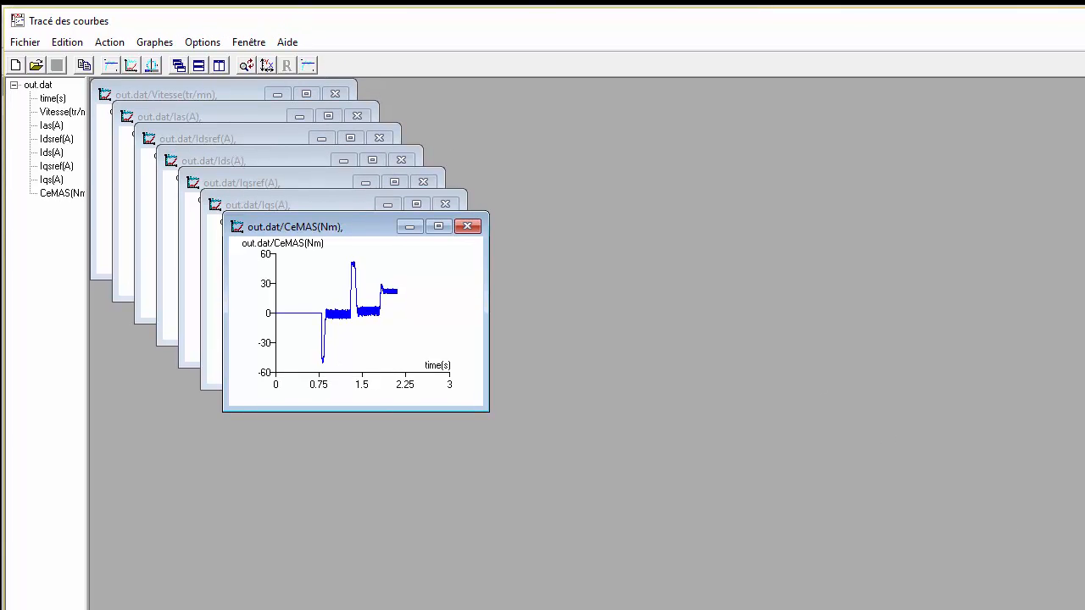
pyautogui.moveTo(1084, 609); pyautogui.dragTo(1078, 609)
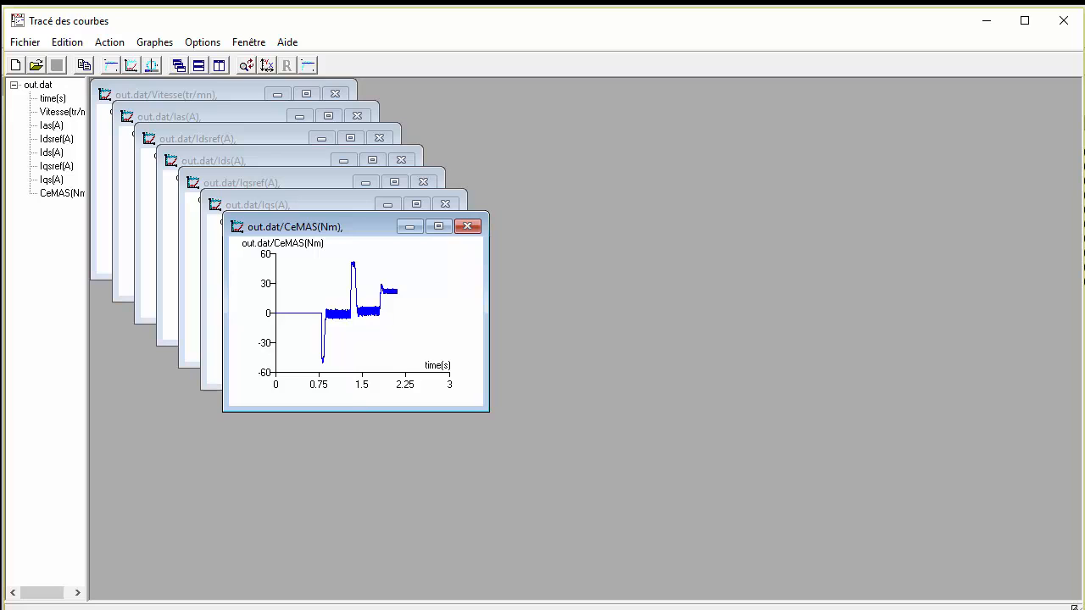
pyautogui.click(219, 68)
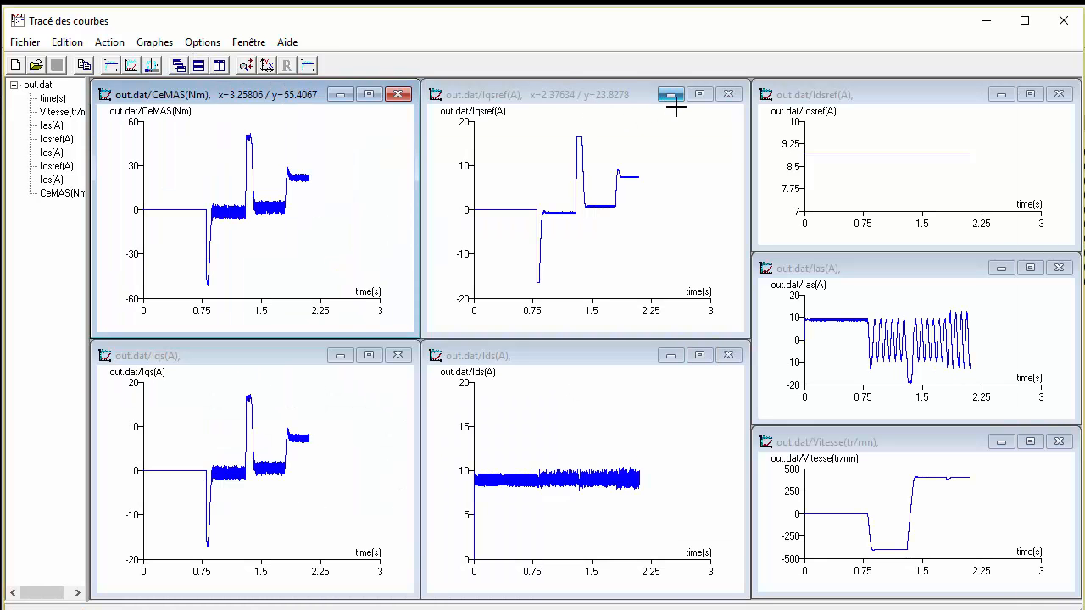
# Enlarge the Vitesse curve, examine its 400 tr/mn plateau between about 1.31 and 2.3 s, and return to the tiled layout.
pyautogui.doubleClick(923, 446)
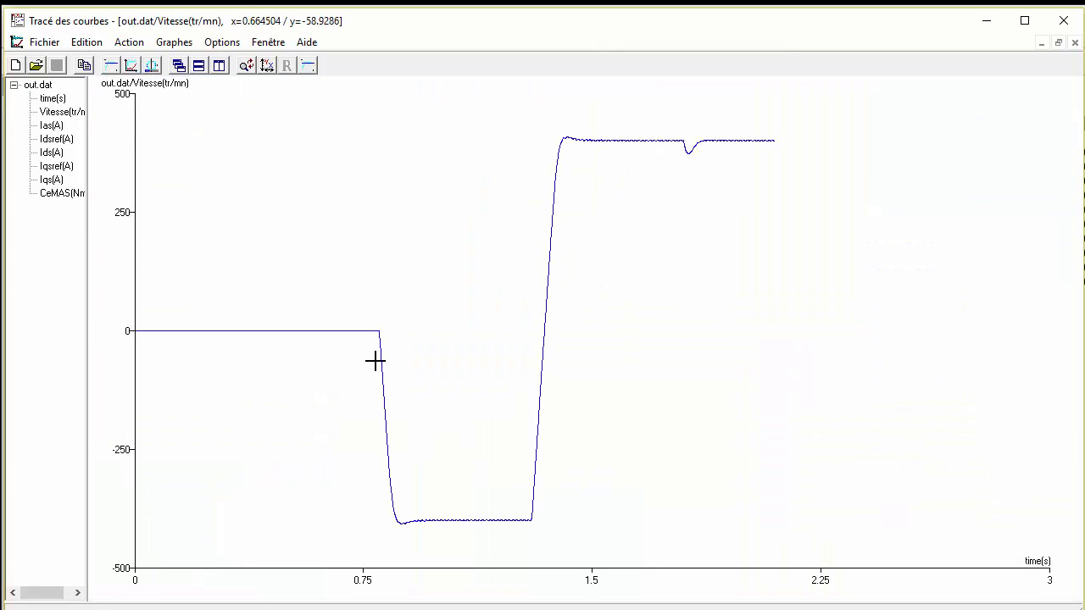
pyautogui.moveTo(535, 133); pyautogui.dragTo(837, 176)
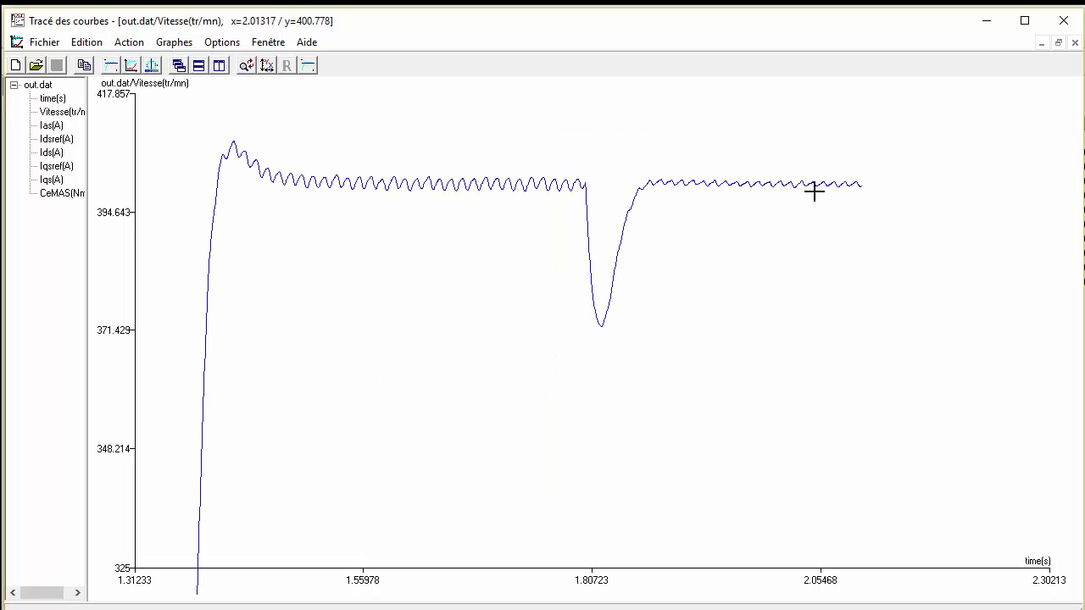
pyautogui.click(1059, 43)
# Focus the Ias curve on about 0.28 to 2.1 s and enlarge its window to examine the phase current ripple.
pyautogui.click(843, 320)
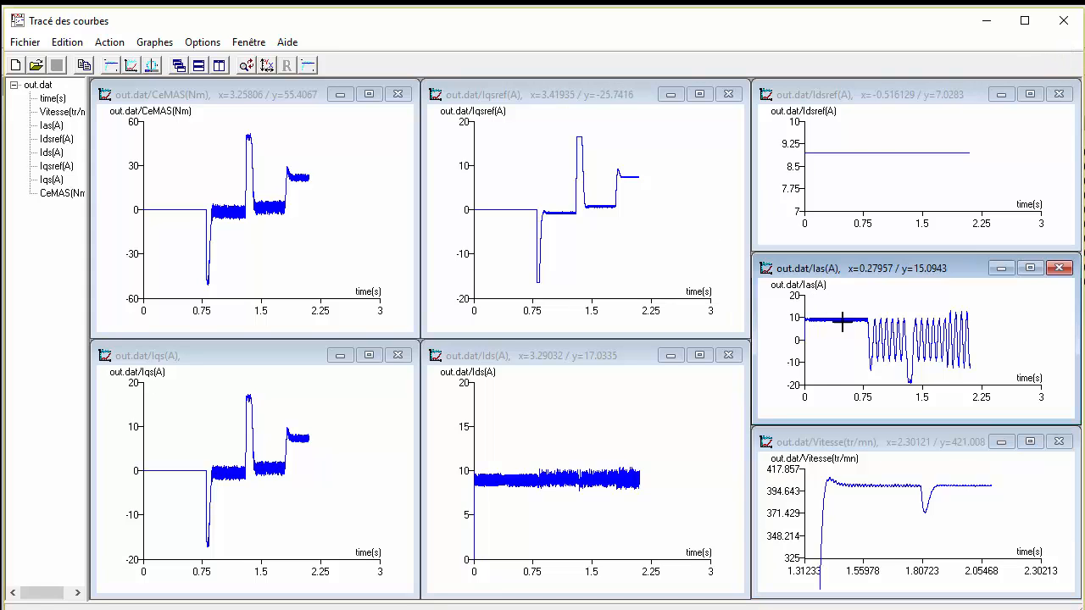
pyautogui.moveTo(842, 321); pyautogui.dragTo(969, 397)
pyautogui.moveTo(921, 302); pyautogui.dragTo(1005, 411)
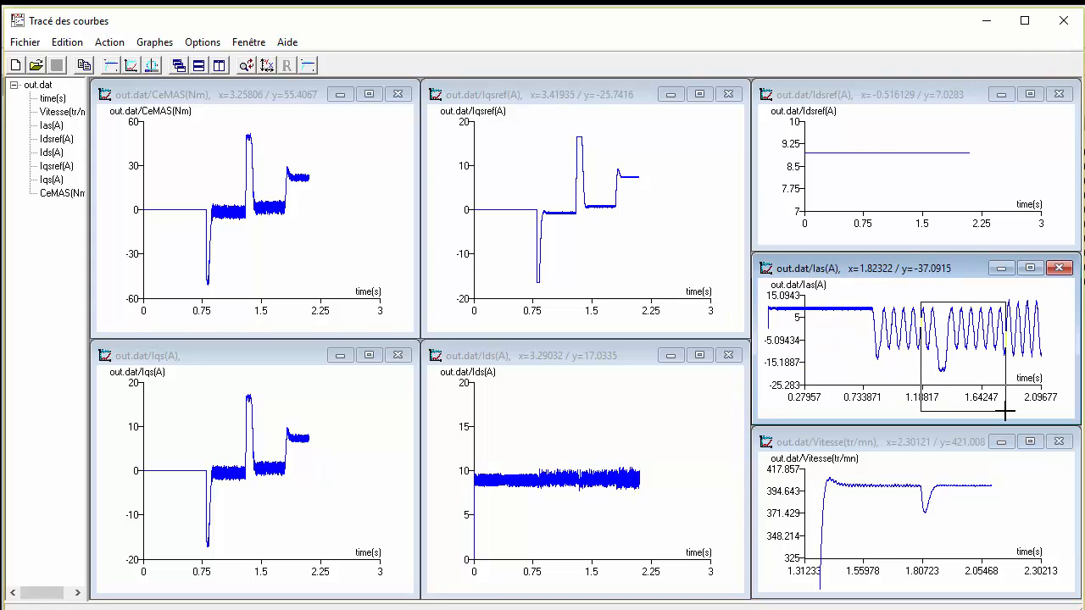
pyautogui.doubleClick(907, 268)
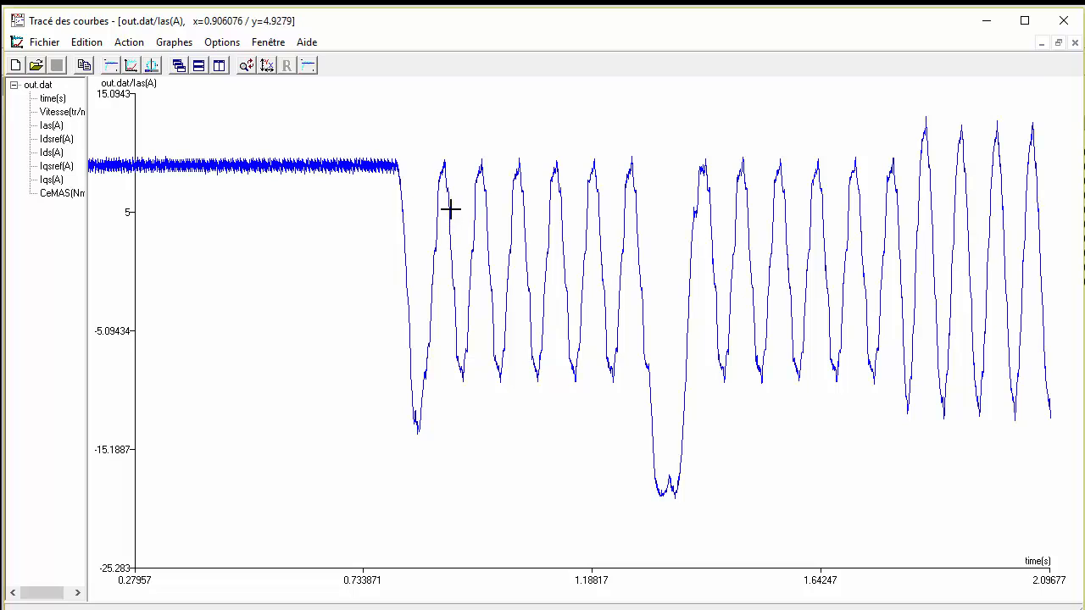
# Return to the tiled curves, enlarge the Idsref graph, and overlay Ids, Iqsref and Iqs on it.
pyautogui.click(1058, 42)
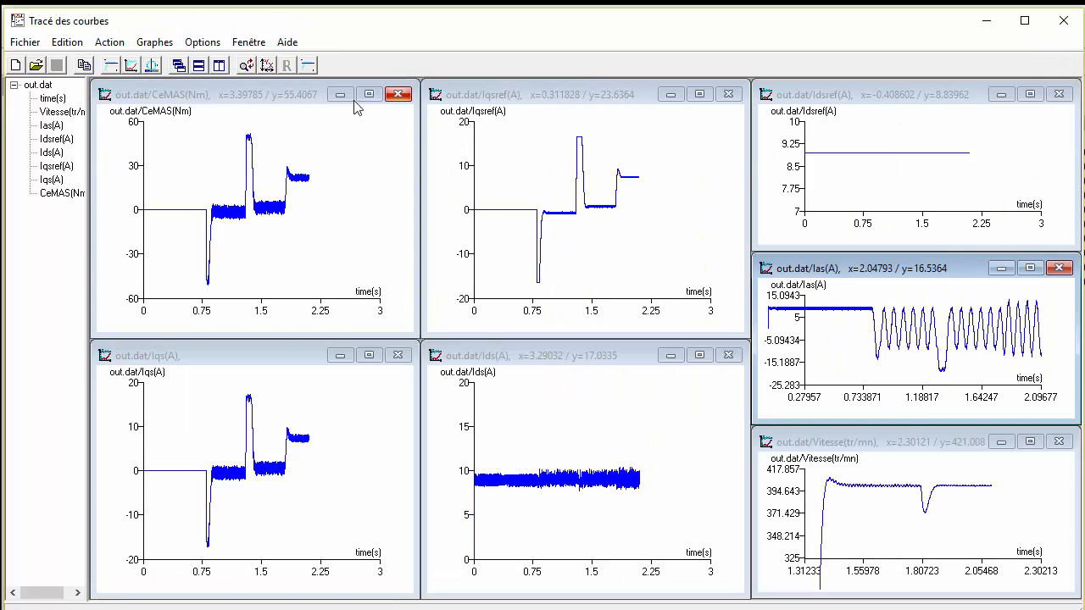
pyautogui.doubleClick(805, 104)
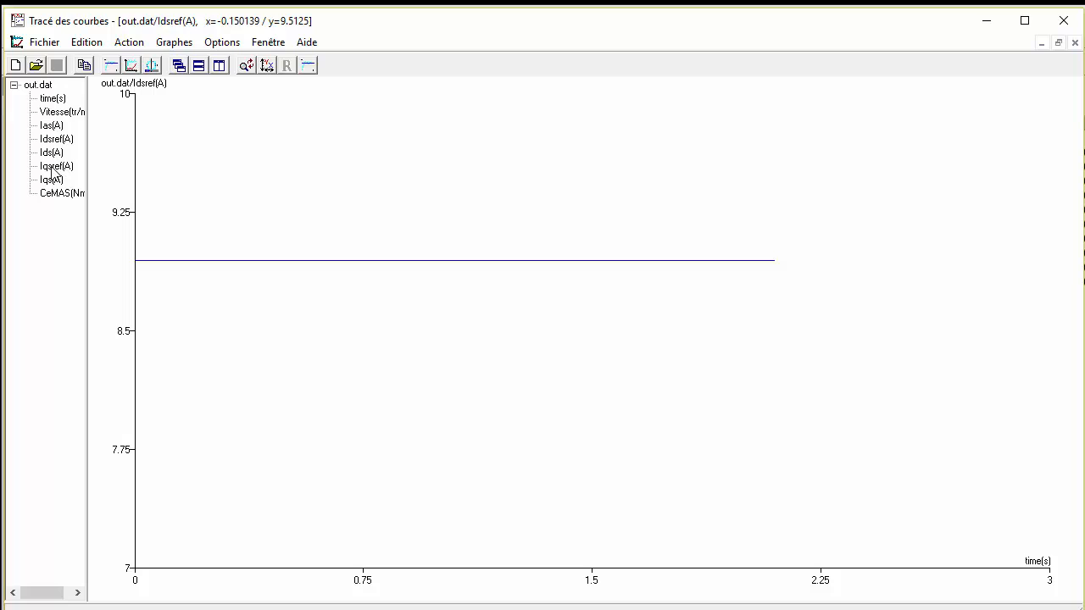
pyautogui.click(51, 168)
pyautogui.moveTo(51, 152); pyautogui.dragTo(225, 250)
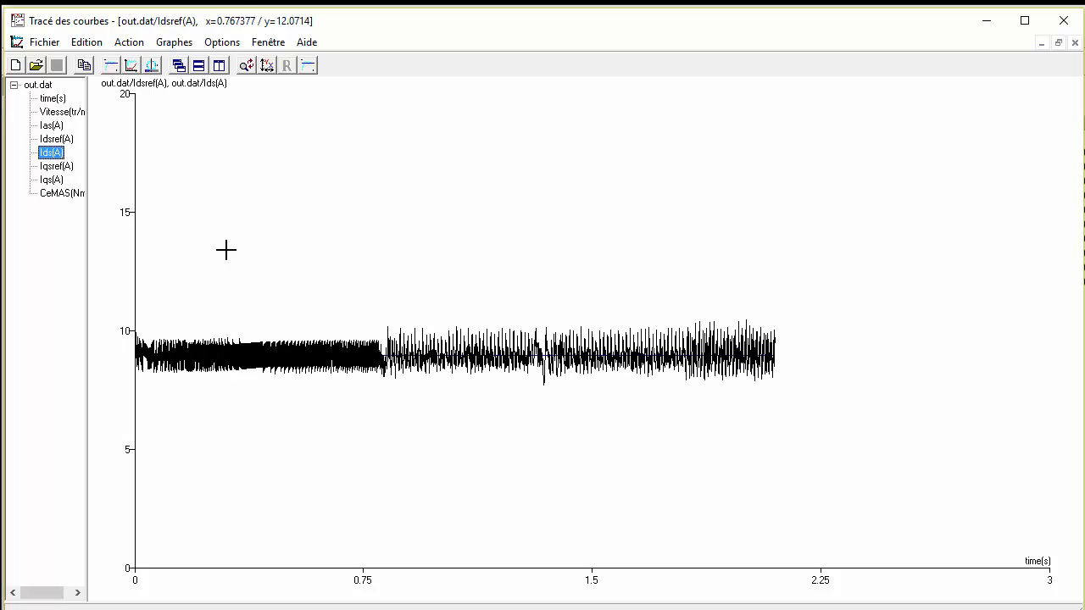
pyautogui.moveTo(56, 167); pyautogui.dragTo(400, 396)
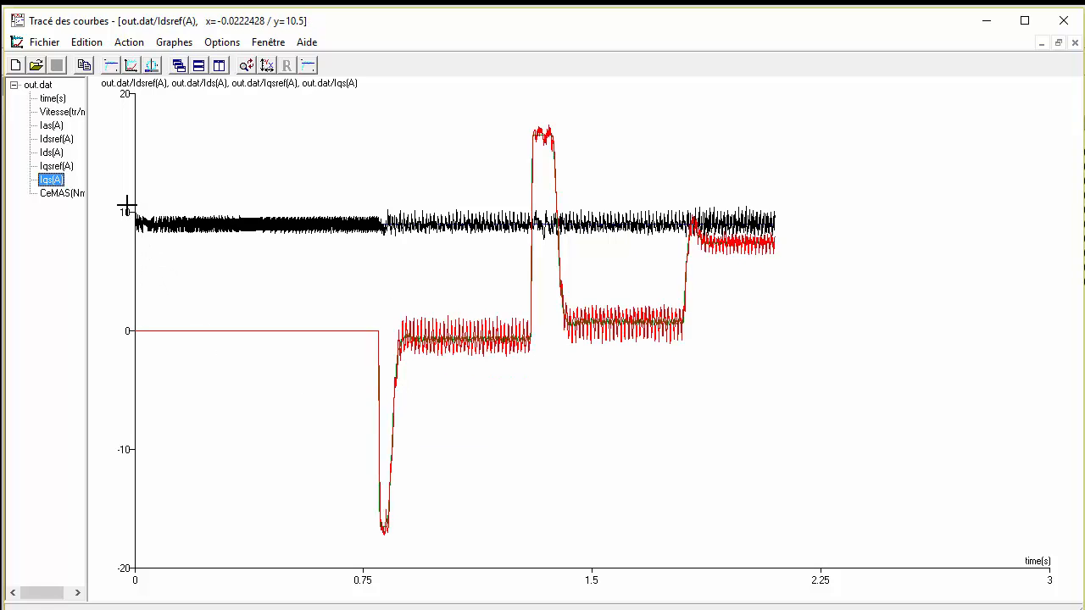
# Examine the currents around 6.6–10.6 A and between about 1.28 and 1.76 s, restore the full view, and close the plot window.
pyautogui.moveTo(128, 204); pyautogui.dragTo(820, 253)
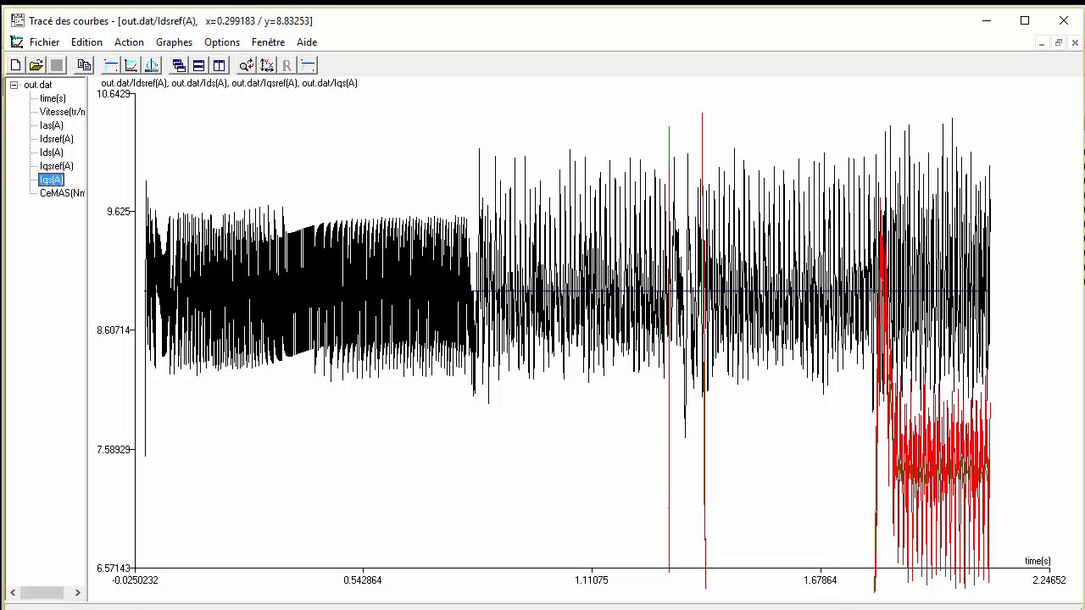
pyautogui.rightClick(265, 304)
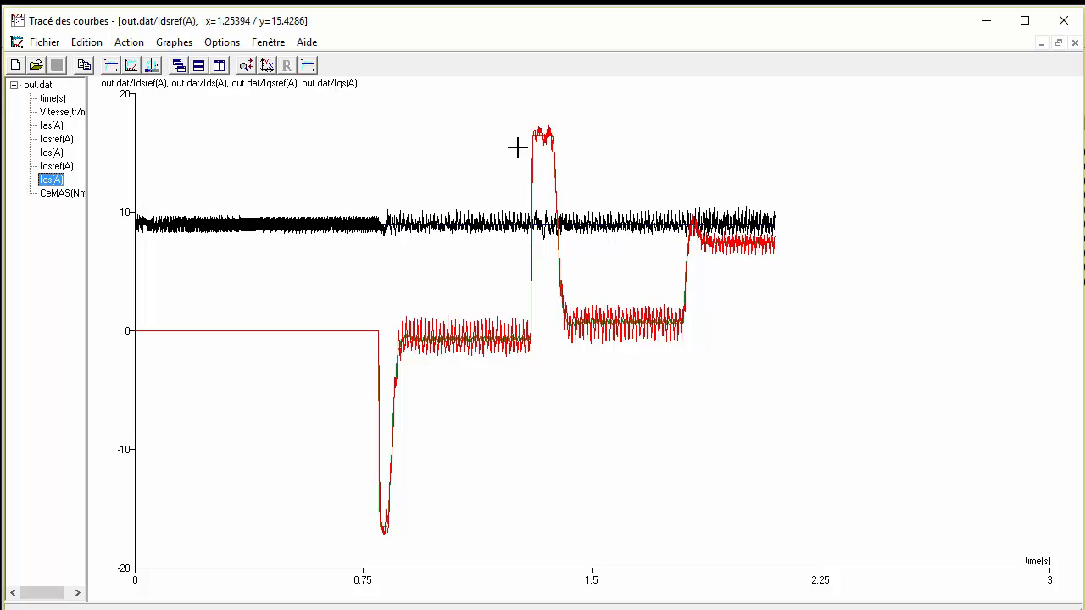
pyautogui.moveTo(526, 108); pyautogui.dragTo(670, 398)
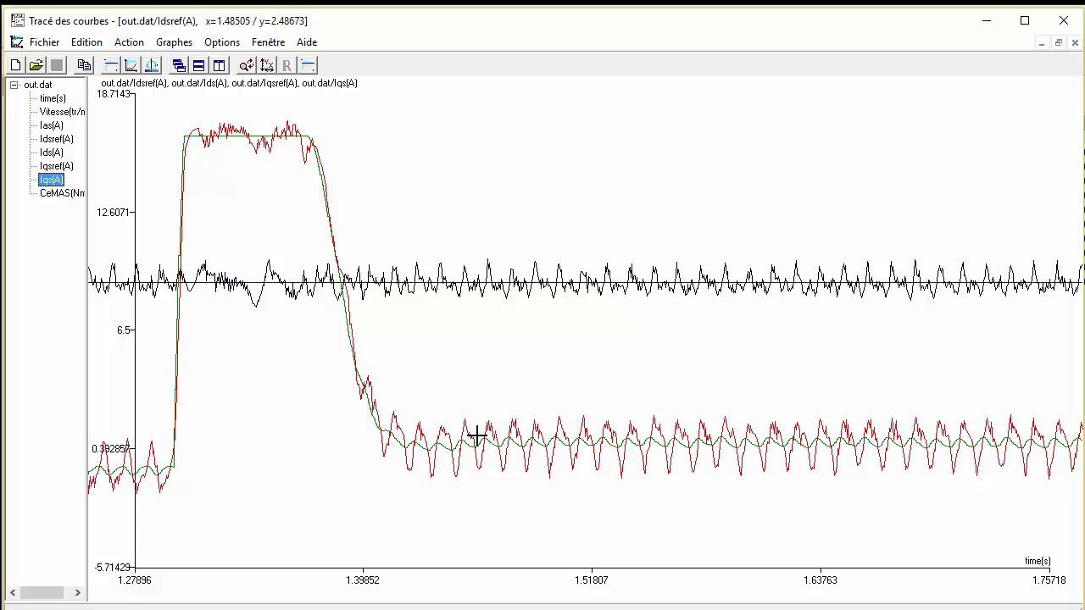
pyautogui.rightClick(622, 473)
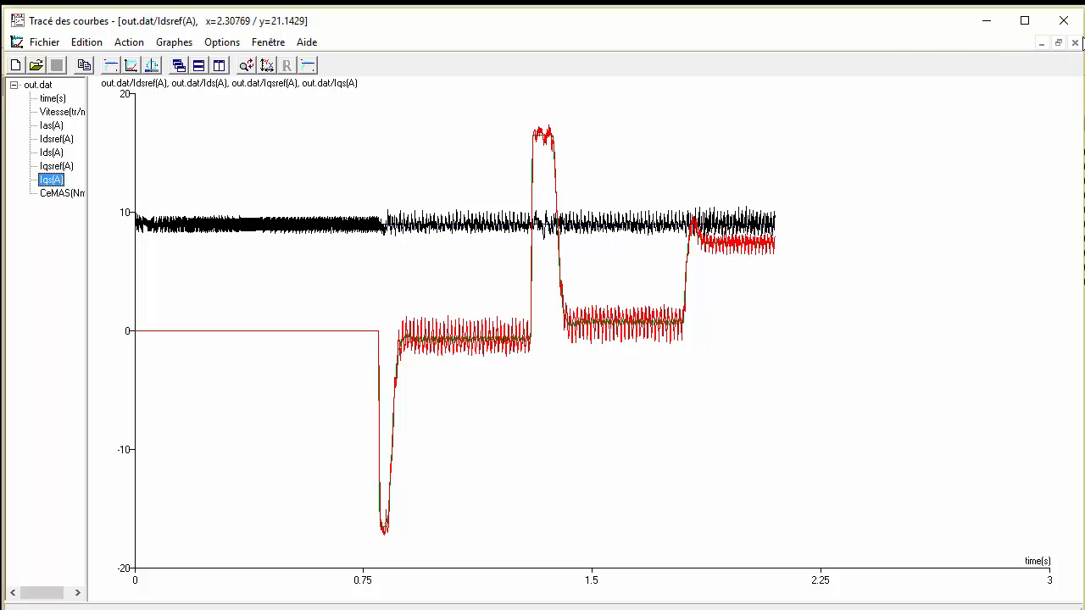
pyautogui.click(1064, 21)
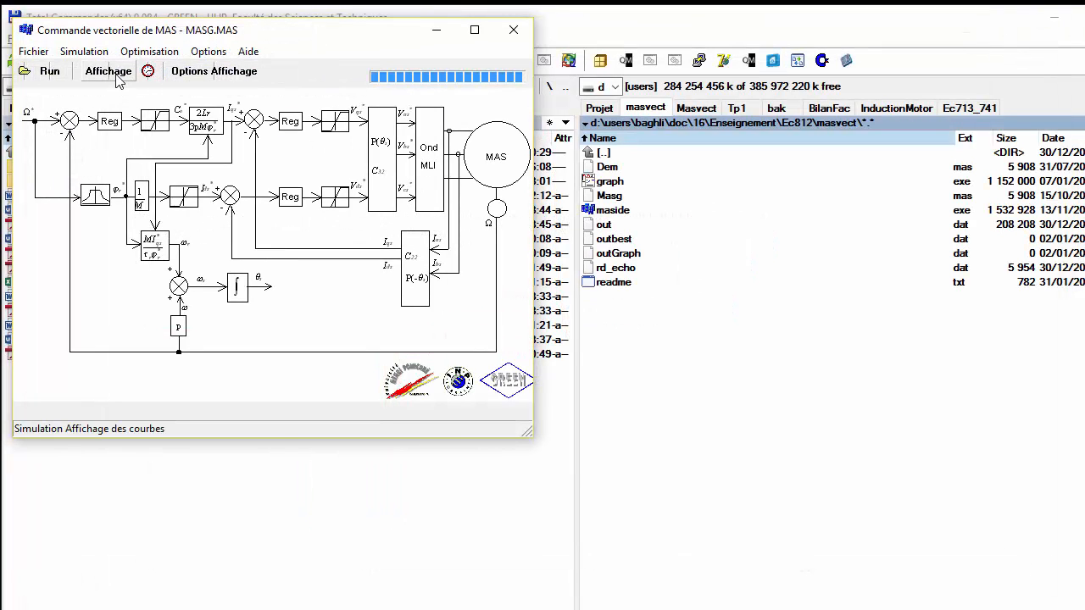
# Add Phi_alpha_s, Phi_beta_s, Phi_alpha_r, Phi_beta_r and Phi dr to the simulation's output quantities.
pyautogui.click(176, 71)
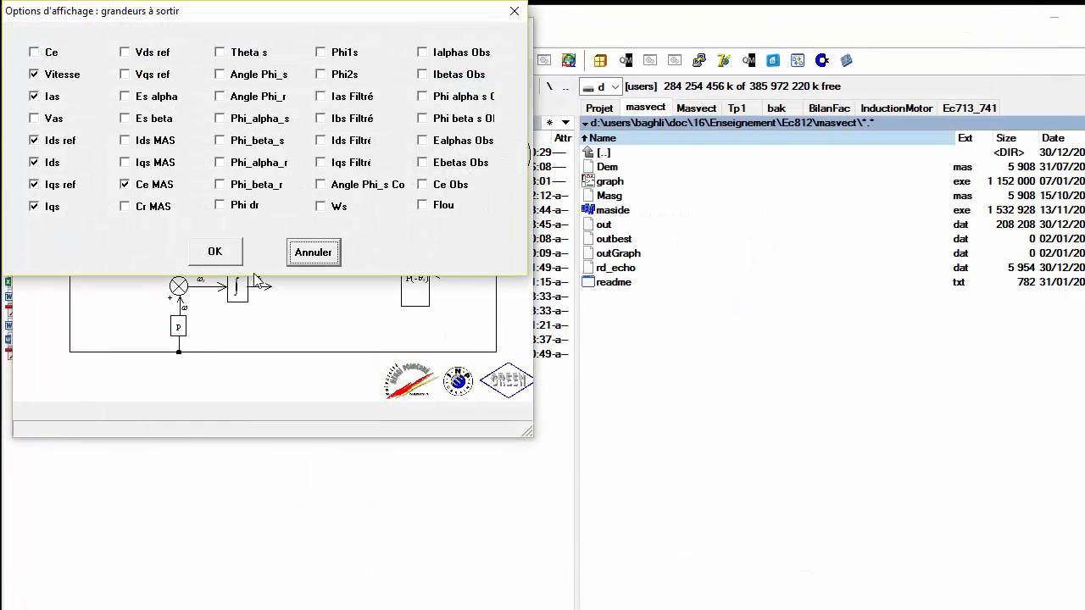
pyautogui.click(254, 124)
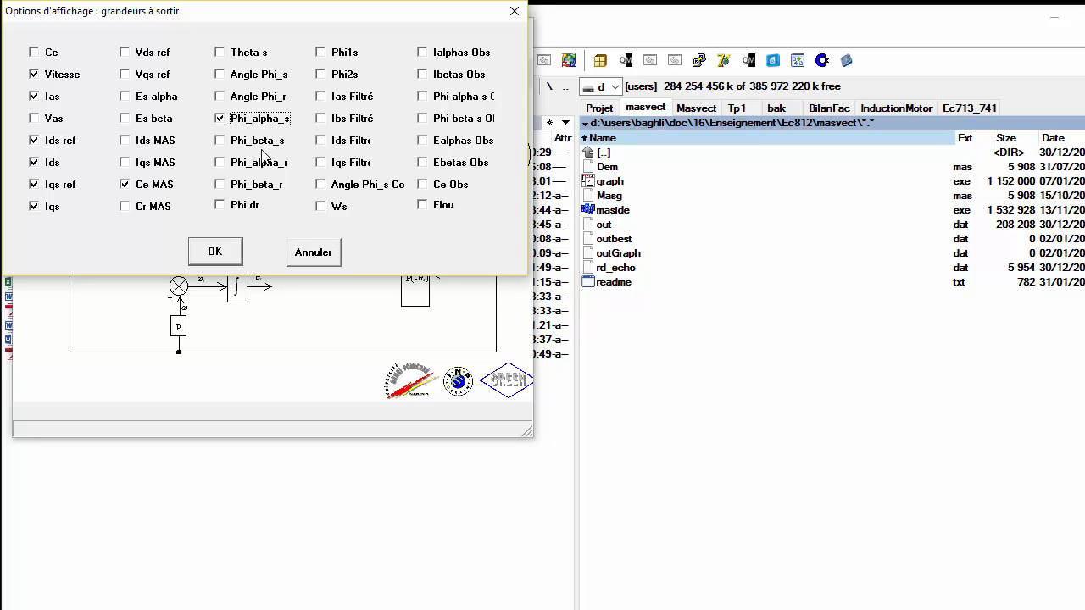
pyautogui.click(263, 142)
pyautogui.click(261, 168)
pyautogui.click(261, 189)
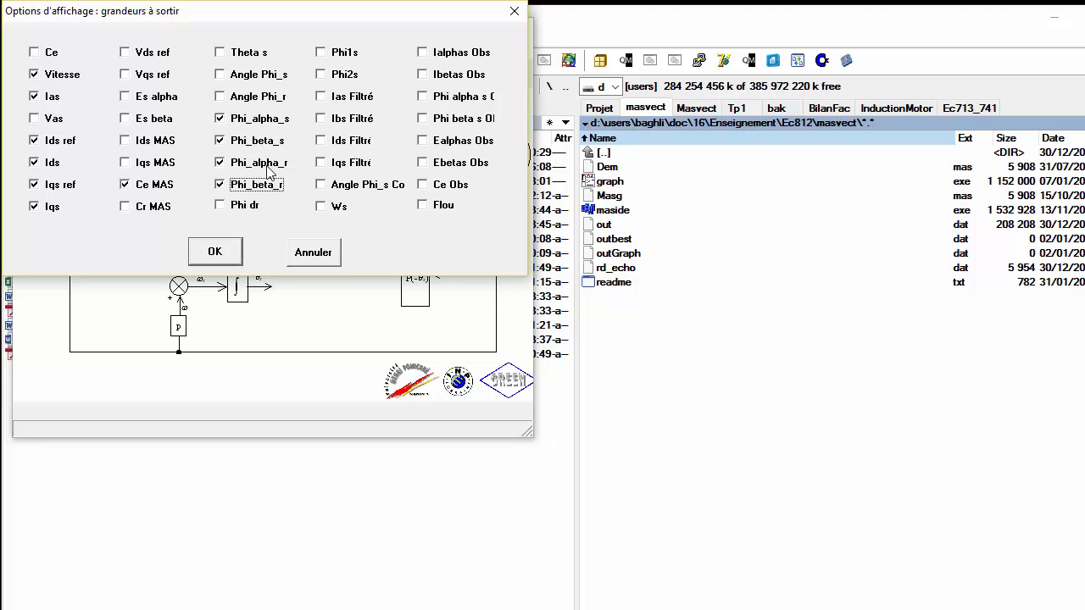
pyautogui.click(244, 209)
pyautogui.click(236, 253)
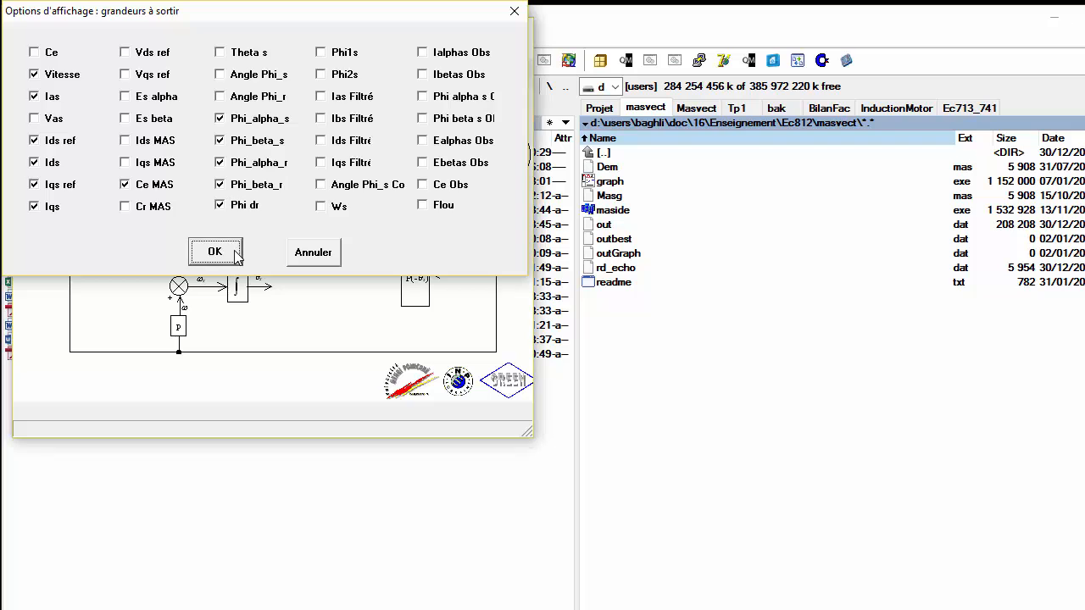
# Run the simulation with the added flux outputs, fit the plot window on screen, and enlarge the Phidr curve.
pyautogui.click(48, 72)
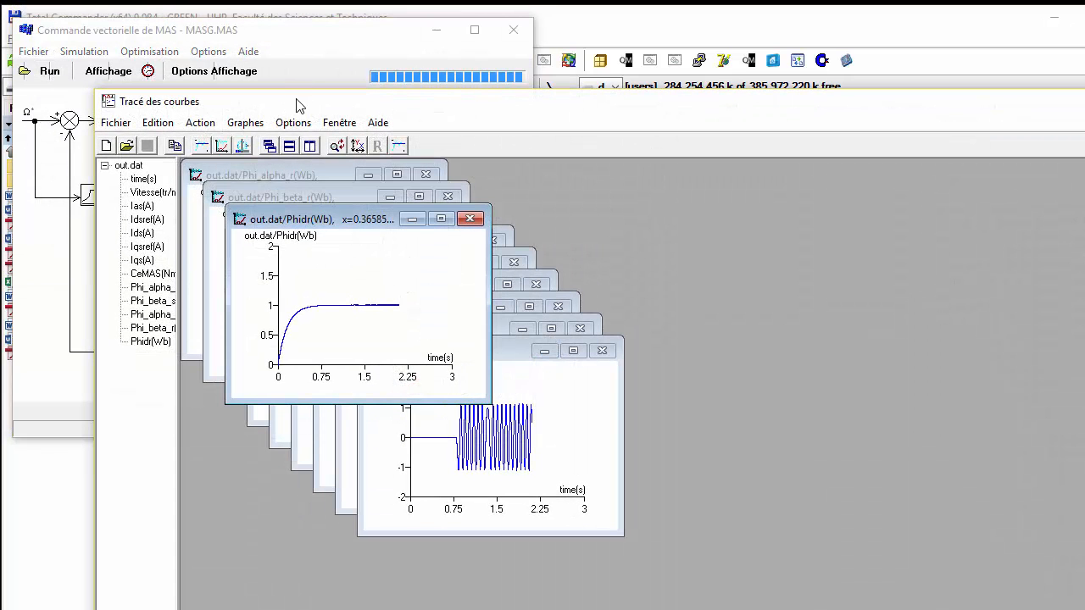
pyautogui.moveTo(297, 106); pyautogui.dragTo(208, 28)
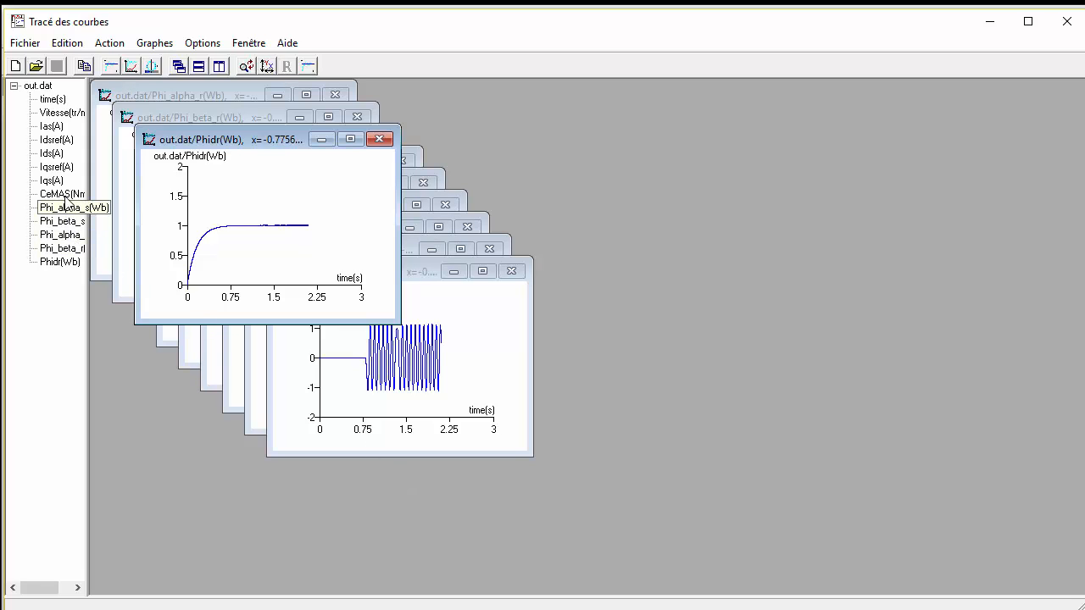
pyautogui.click(77, 262)
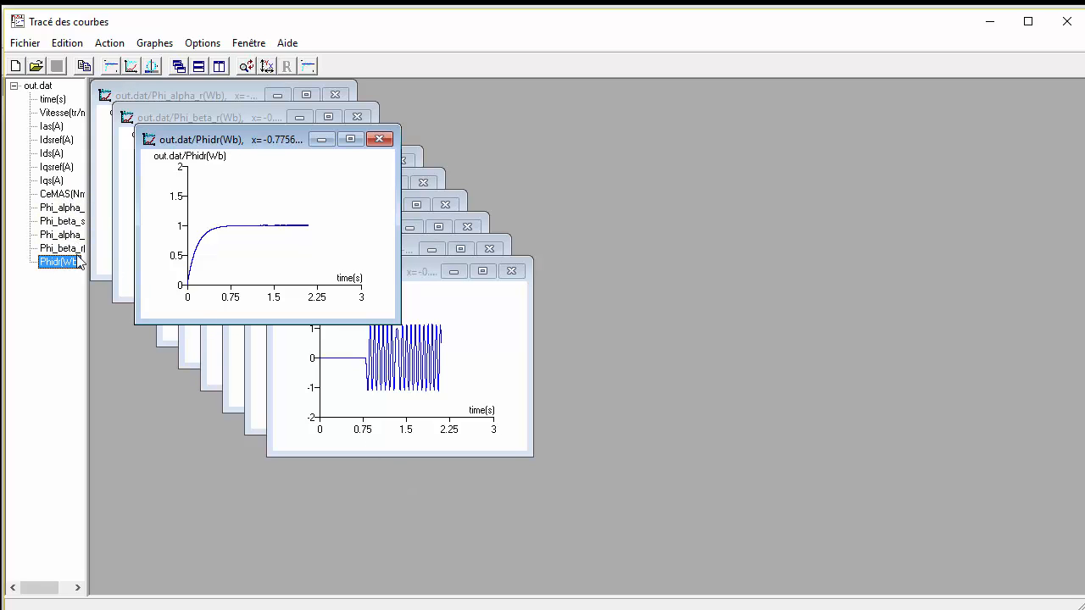
pyautogui.doubleClick(219, 140)
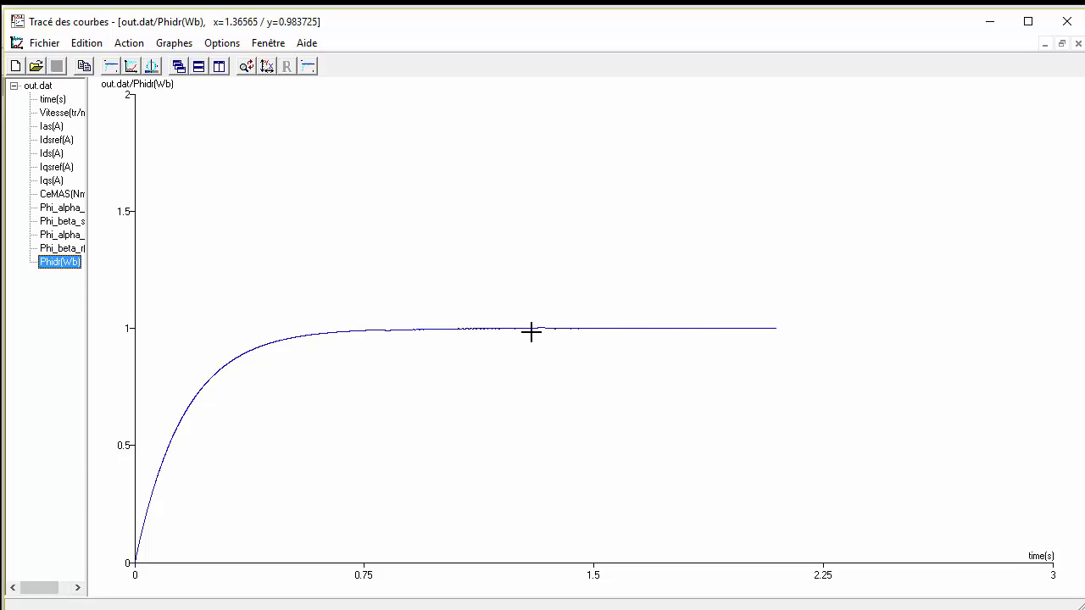
# Plot Phi_alpha_s and overlay Phi_beta_s, Phi_alpha_r and Phi_beta_r on the same graph, widening the curve list for readable names.
pyautogui.click(61, 212)
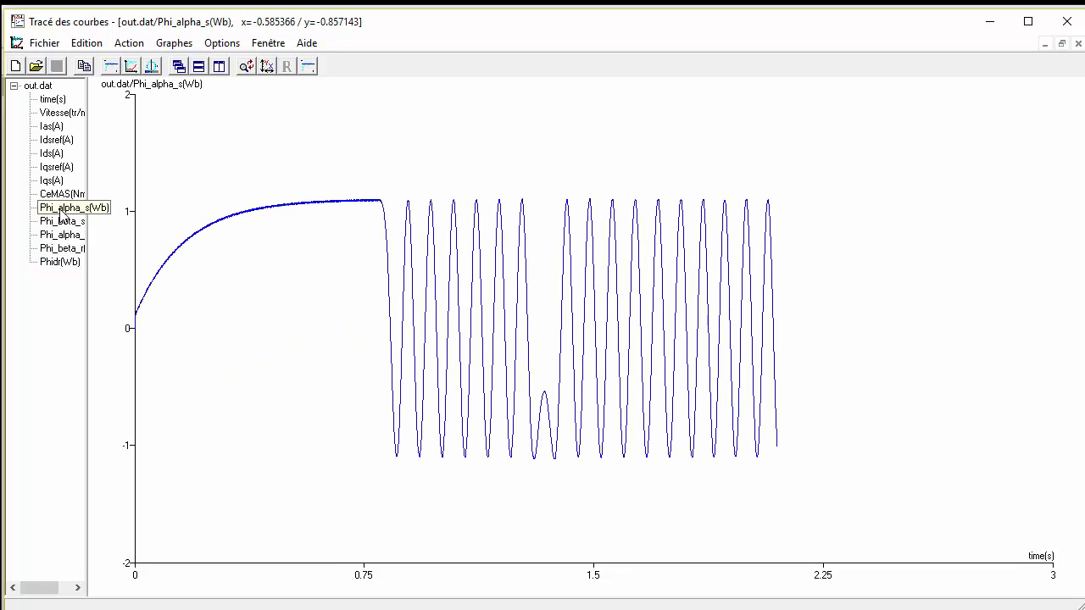
pyautogui.moveTo(62, 225); pyautogui.dragTo(290, 267)
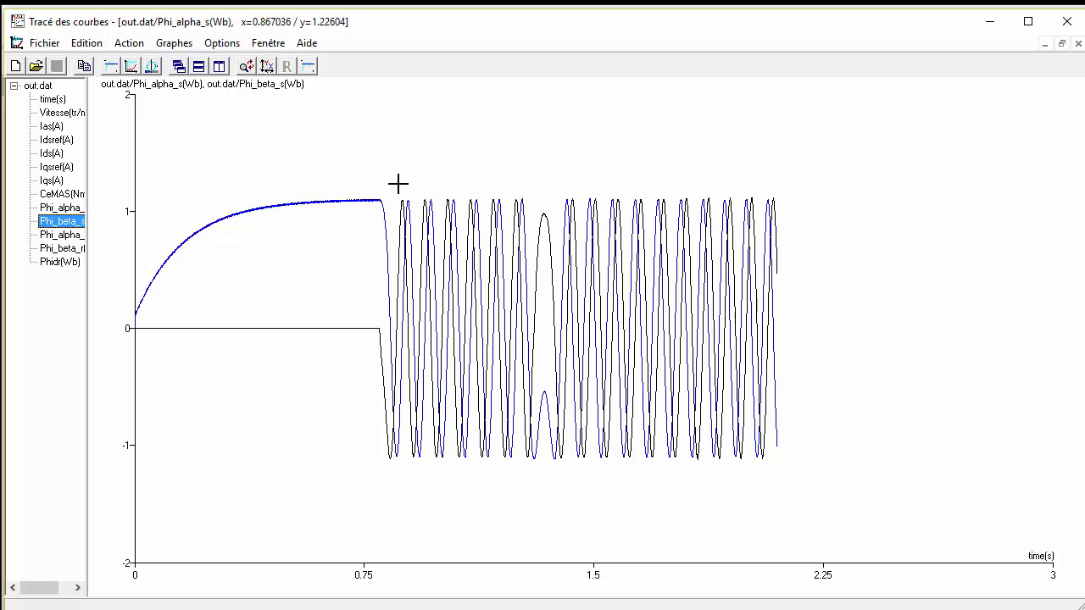
pyautogui.moveTo(398, 184); pyautogui.dragTo(447, 496)
pyautogui.rightClick(362, 169)
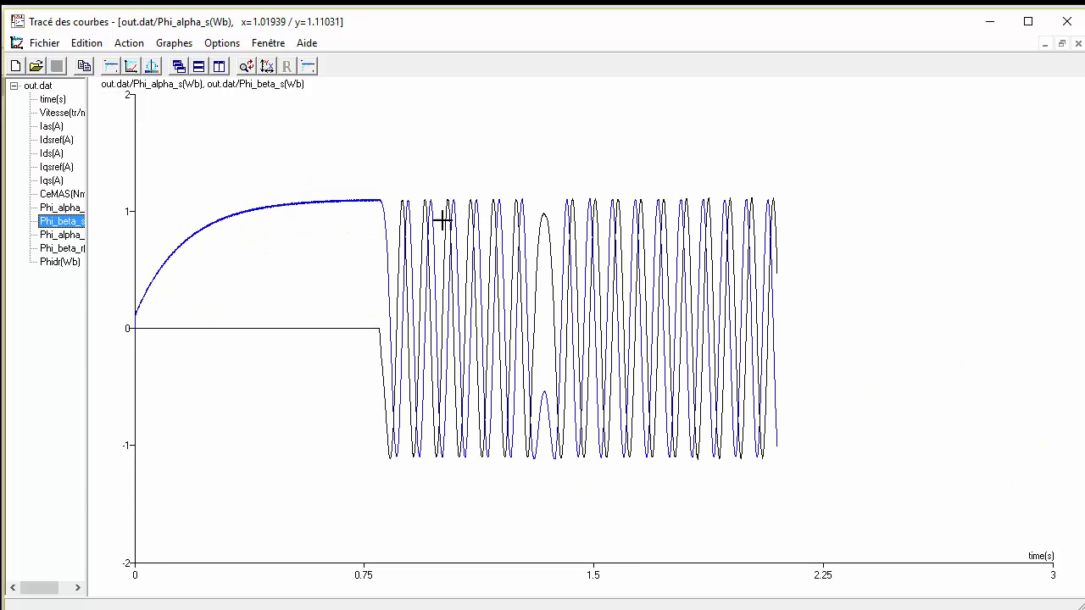
pyautogui.moveTo(88, 217); pyautogui.dragTo(102, 217)
pyautogui.click(72, 221)
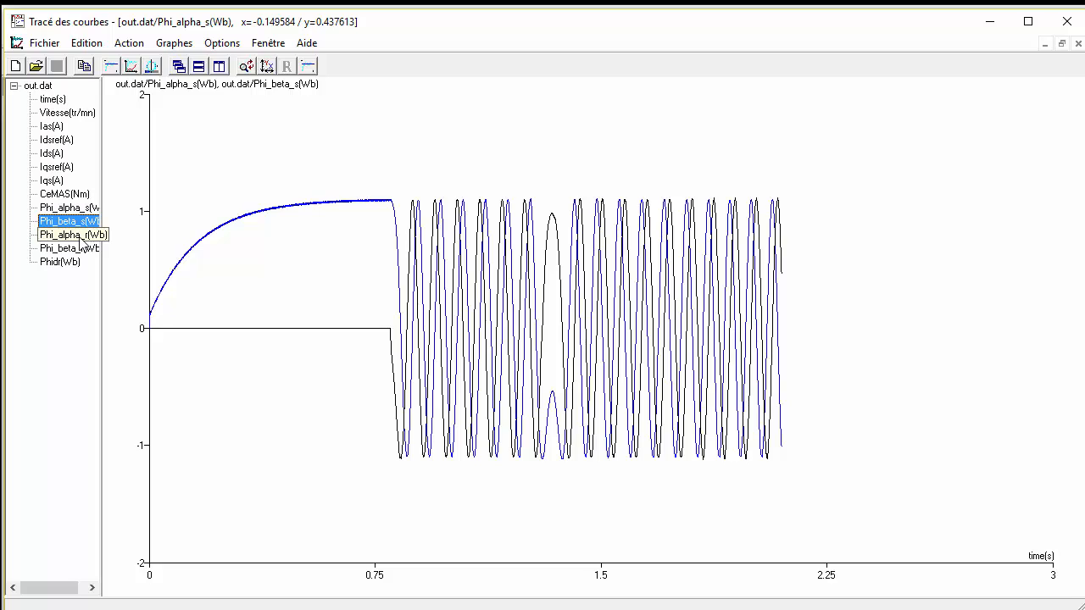
pyautogui.moveTo(78, 237); pyautogui.dragTo(346, 296)
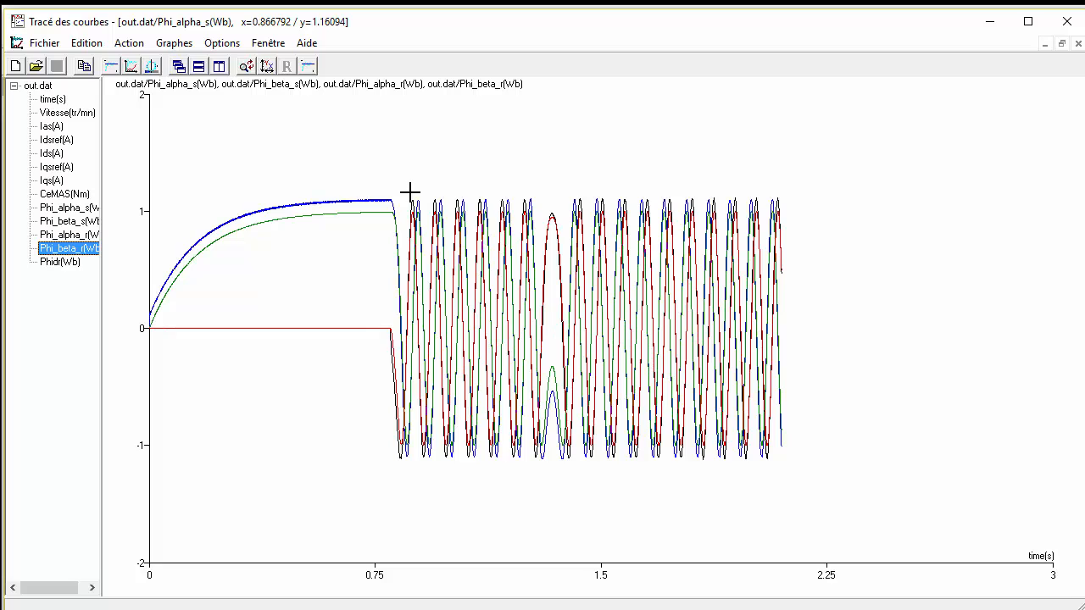
# Compare stator and rotor fluxes between about 0.85 and 1.22 s, and their ripple between about 0.50 and 0.68 s.
pyautogui.moveTo(405, 172); pyautogui.dragTo(517, 470)
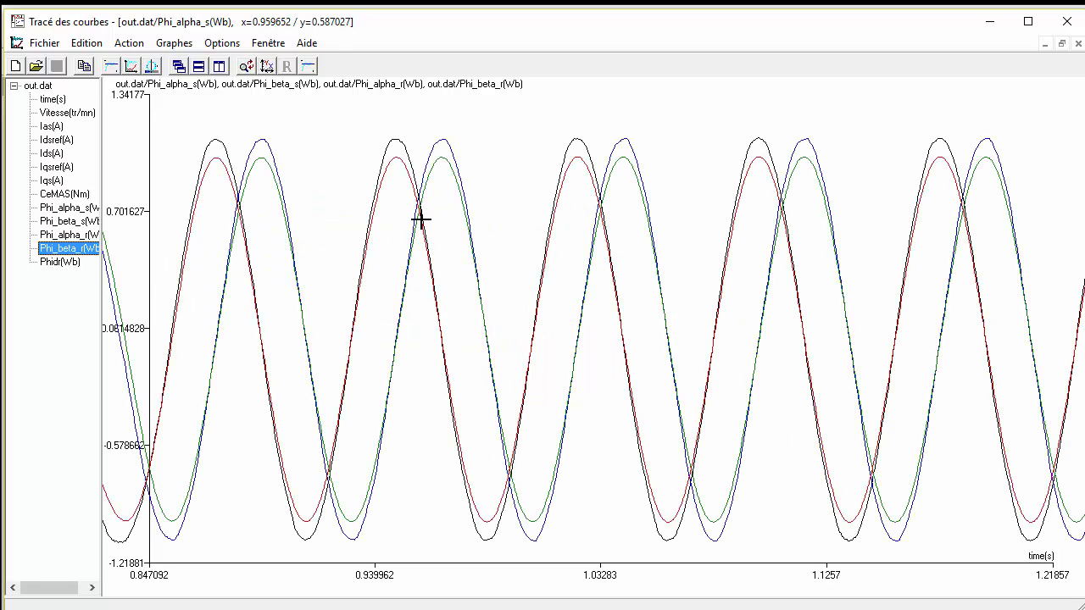
pyautogui.rightClick(422, 173)
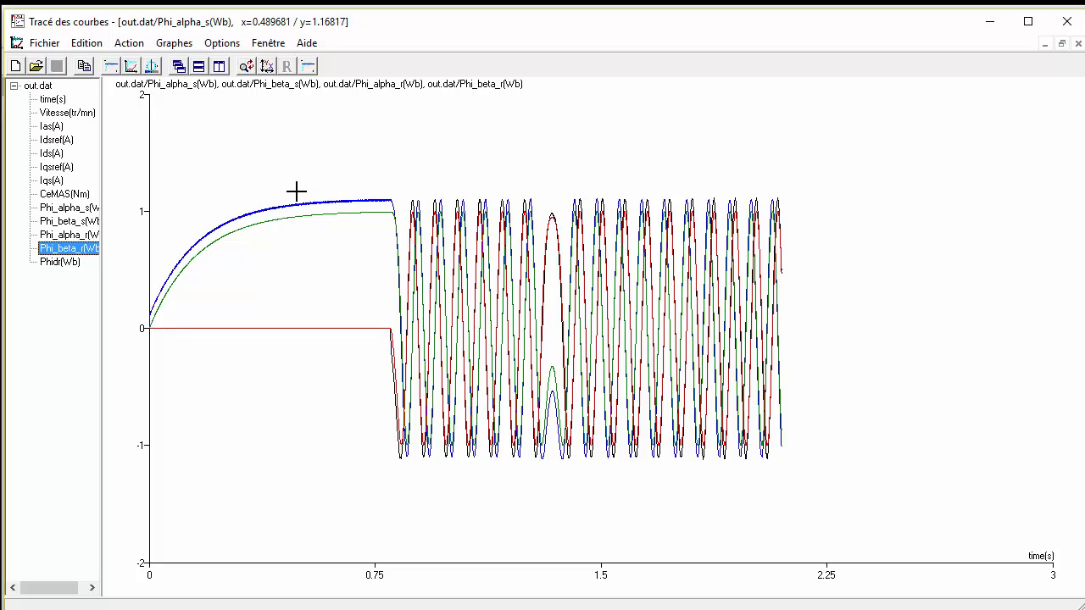
pyautogui.moveTo(299, 193); pyautogui.dragTo(354, 227)
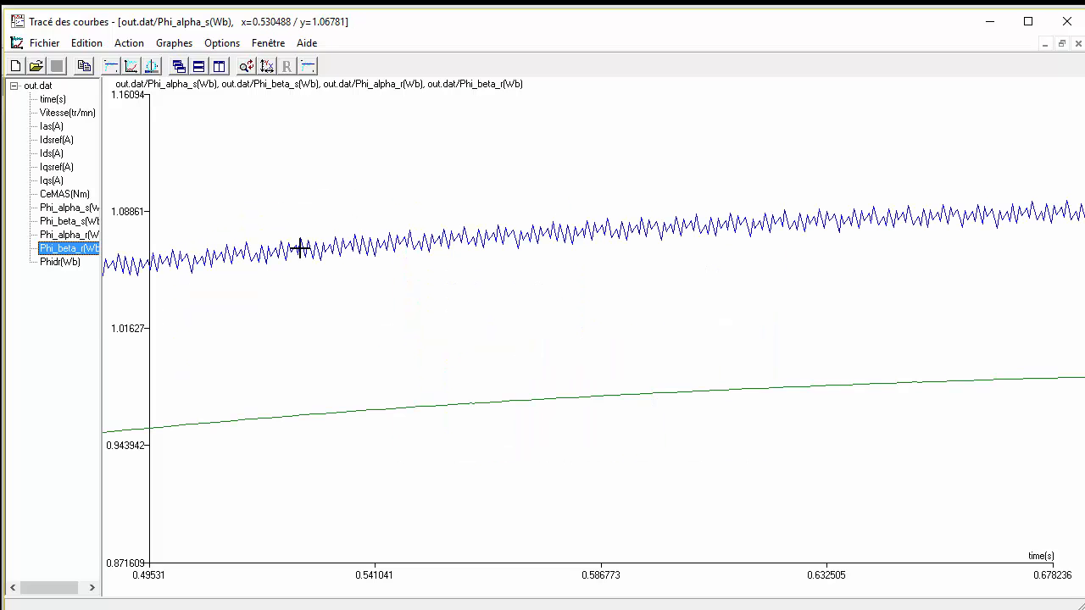
pyautogui.rightClick(415, 230)
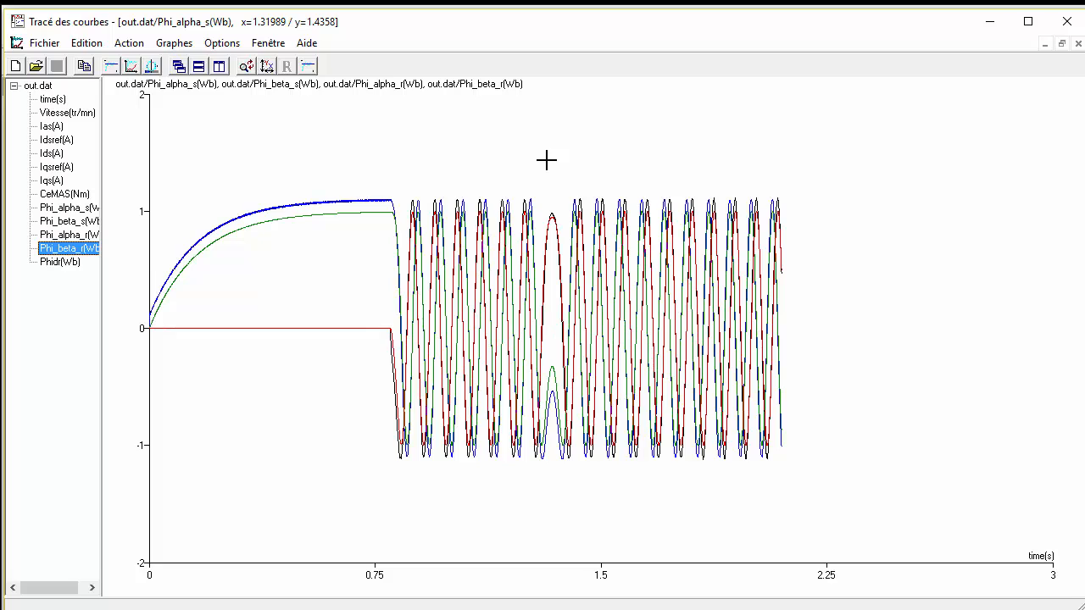
# Examine the four flux curves between about 0.91 and 1.57 s, and around start-up between about 0.75 and 1.01 s.
pyautogui.moveTo(424, 179); pyautogui.dragTo(622, 480)
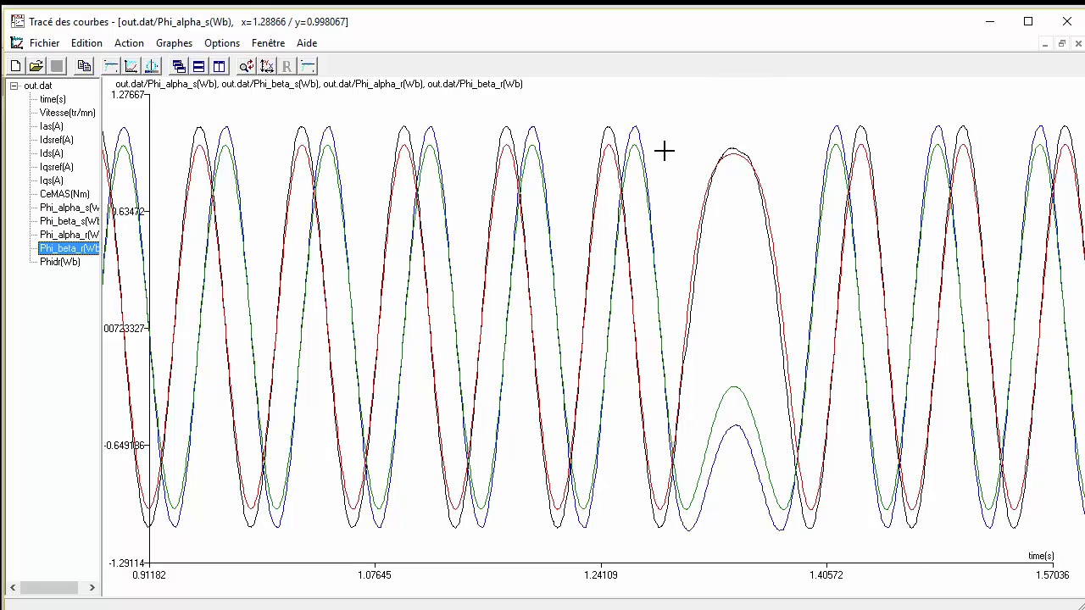
pyautogui.rightClick(805, 405)
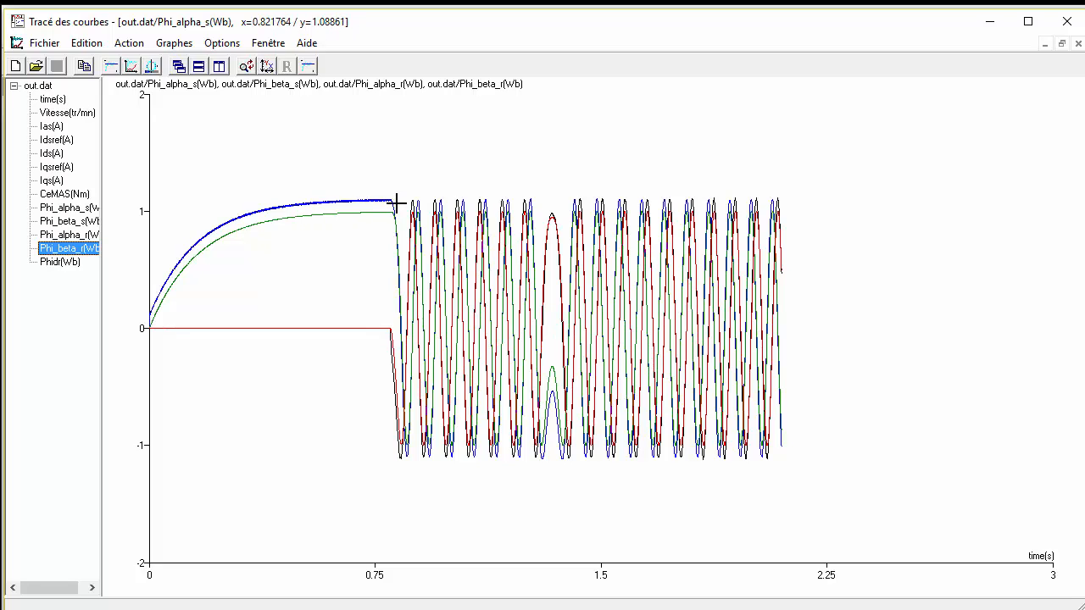
pyautogui.moveTo(375, 169); pyautogui.dragTo(454, 483)
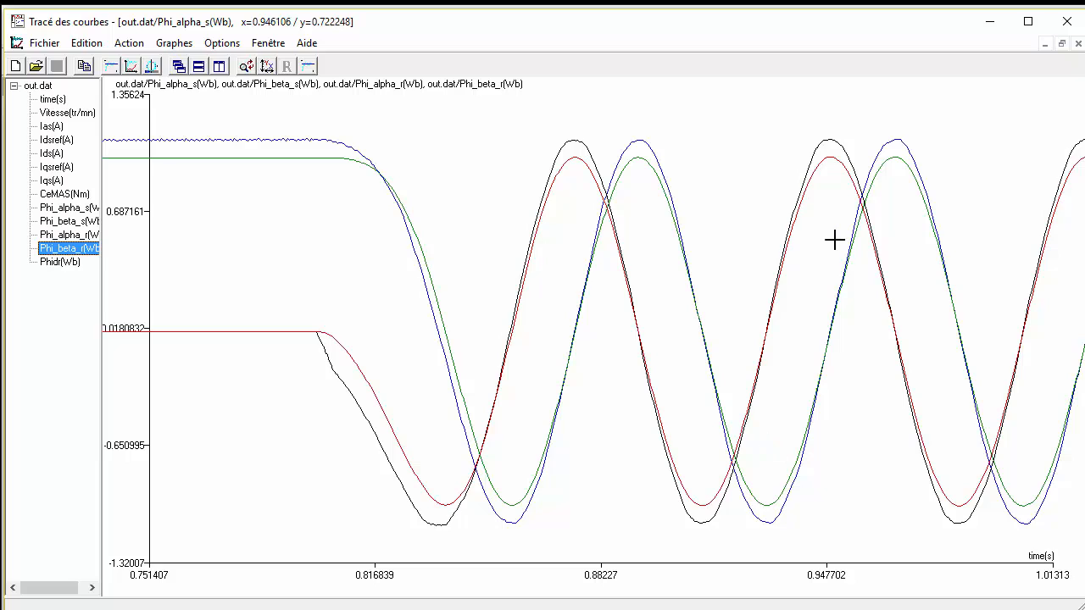
pyautogui.rightClick(878, 351)
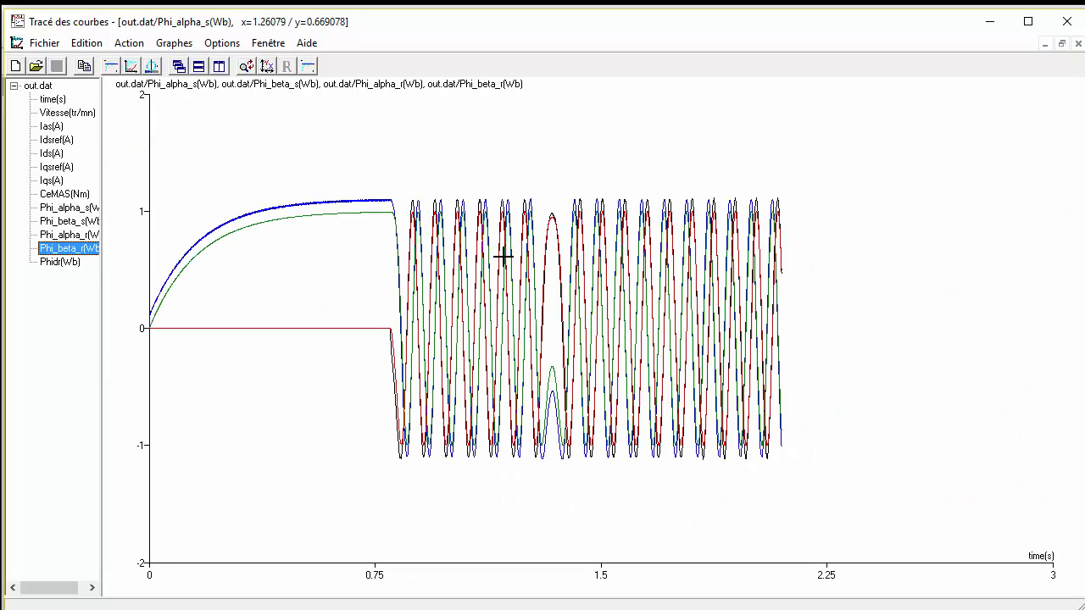
# Focus the flux curves on about 0.80 to 0.97 s, enable the graph scrollbars to examine other time ranges, and restore the full view.
pyautogui.moveTo(360, 183); pyautogui.dragTo(453, 462)
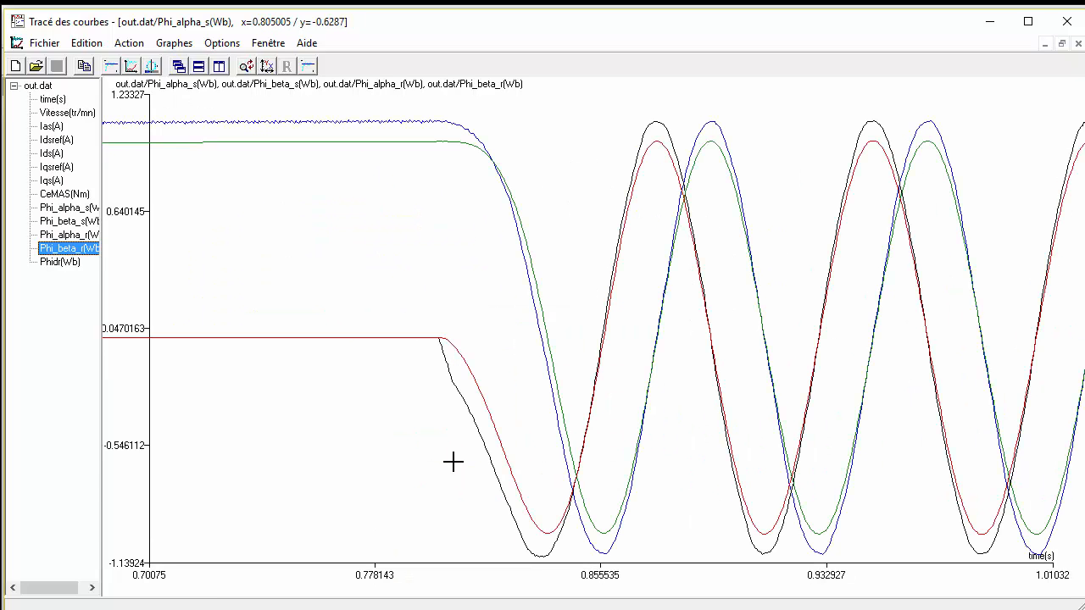
pyautogui.moveTo(426, 114); pyautogui.dragTo(927, 564)
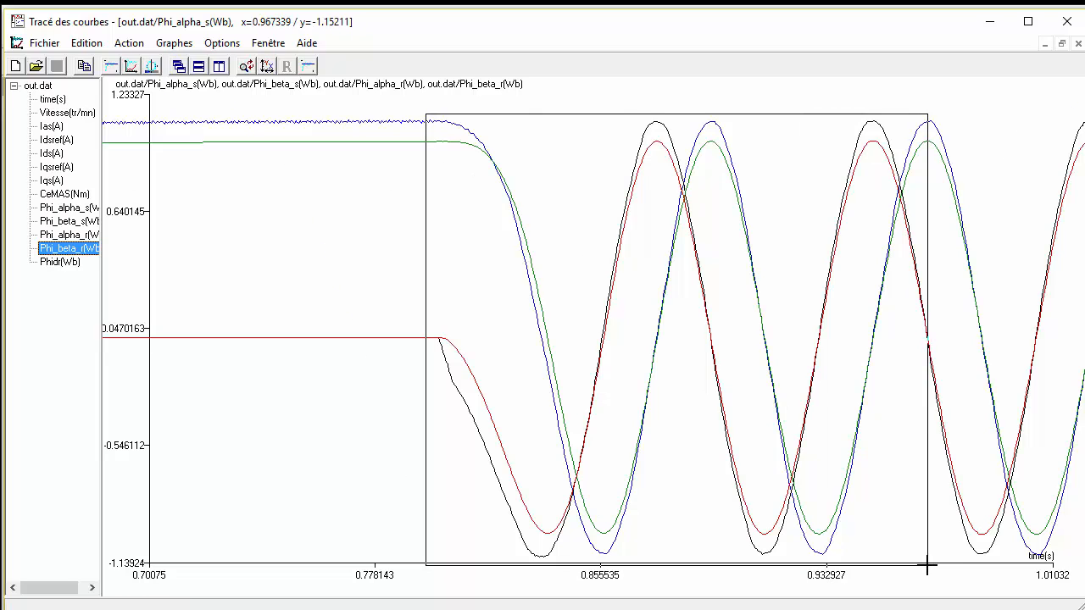
pyautogui.click(267, 67)
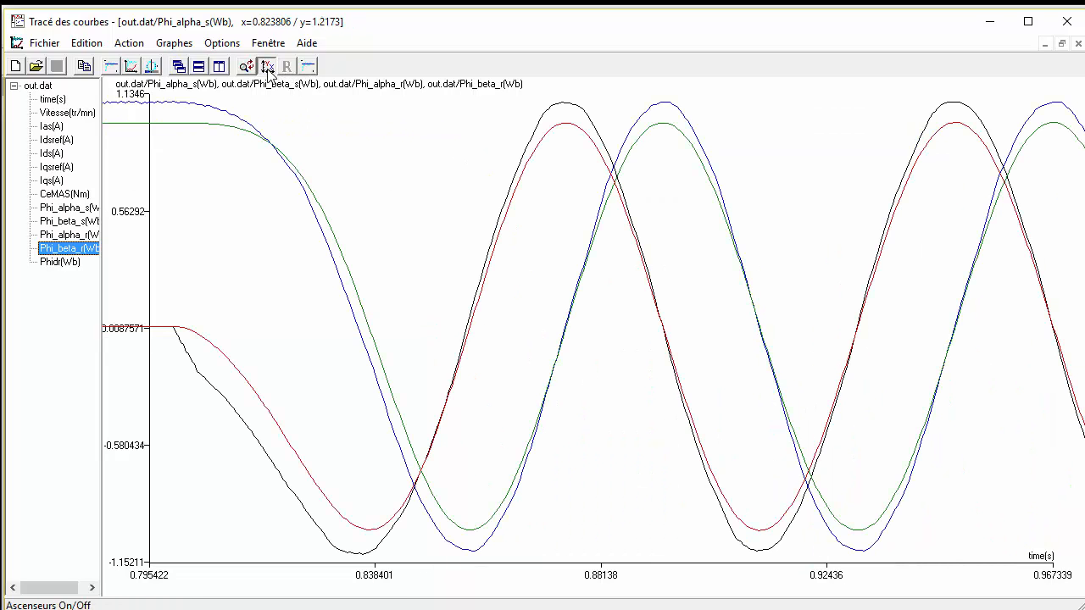
pyautogui.moveTo(403, 598); pyautogui.dragTo(512, 597)
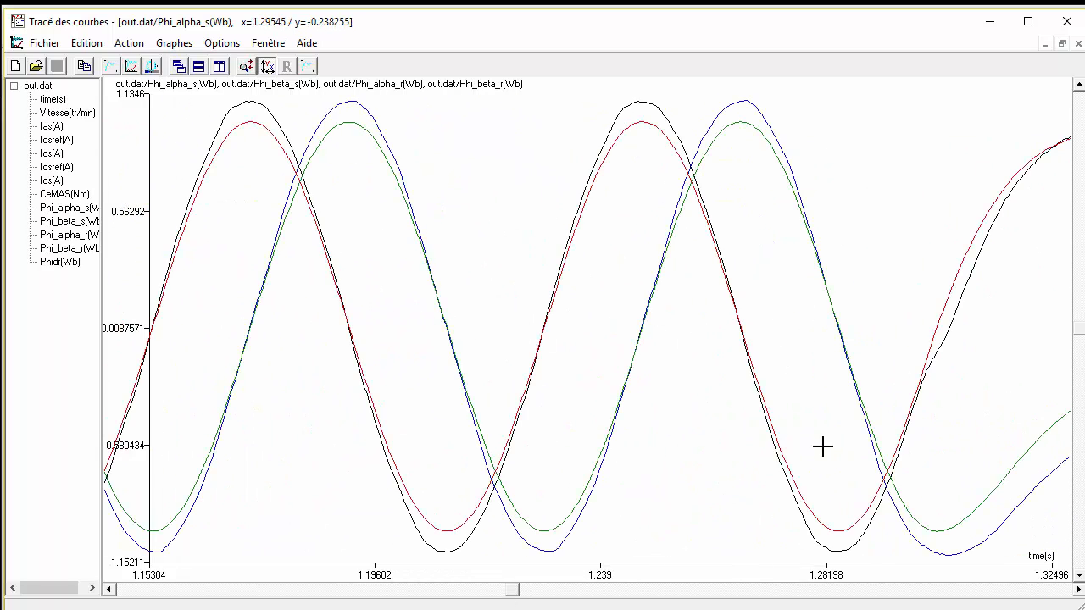
pyautogui.moveTo(512, 597); pyautogui.dragTo(668, 593)
pyautogui.rightClick(381, 406)
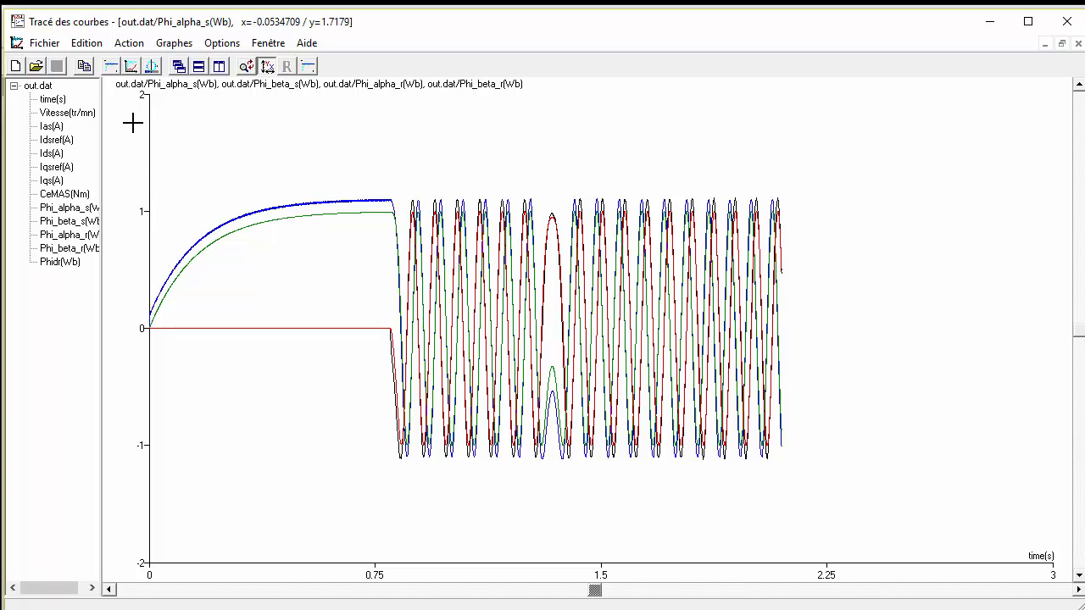
# Start a new XY plot with Phi_alpha_s and Phi_alpha_r as abscissas and Phi_beta_s and Phi_beta_r as ordinates.
pyautogui.click(154, 68)
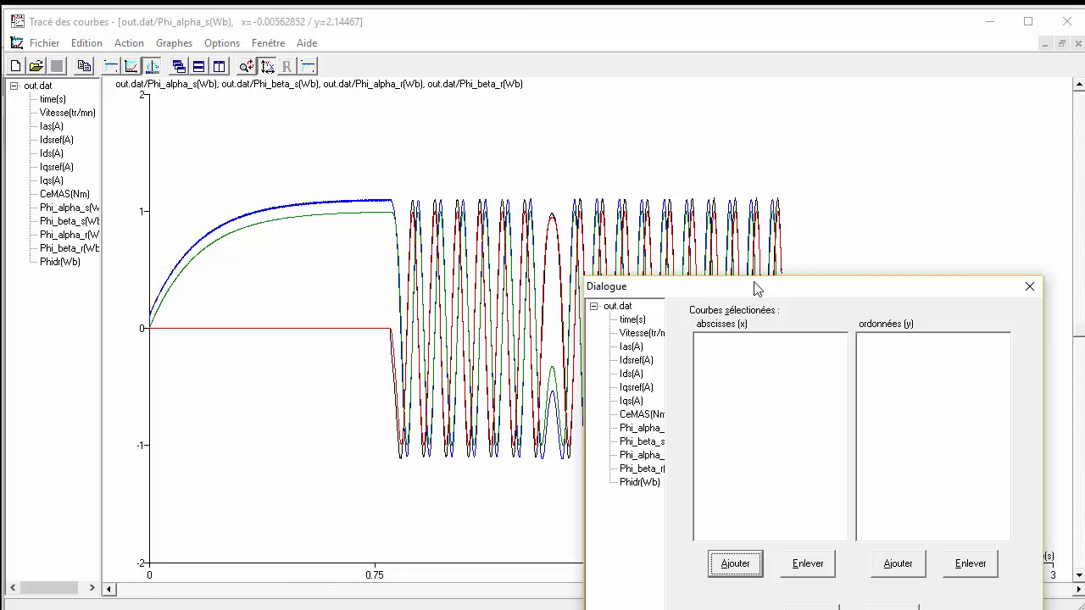
pyautogui.moveTo(757, 289); pyautogui.dragTo(466, 135)
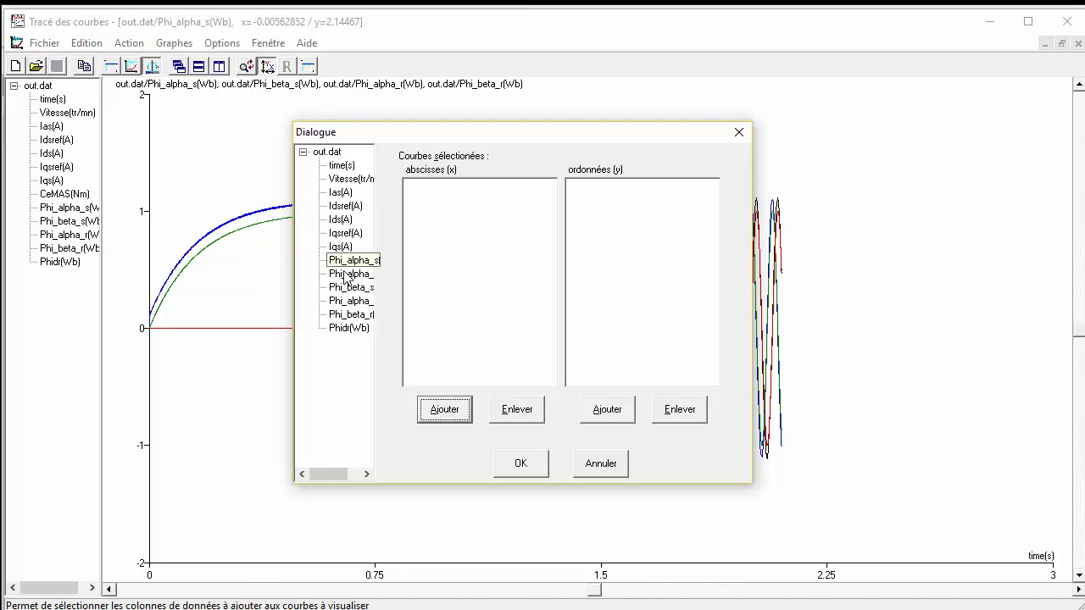
pyautogui.moveTo(363, 280); pyautogui.dragTo(446, 188)
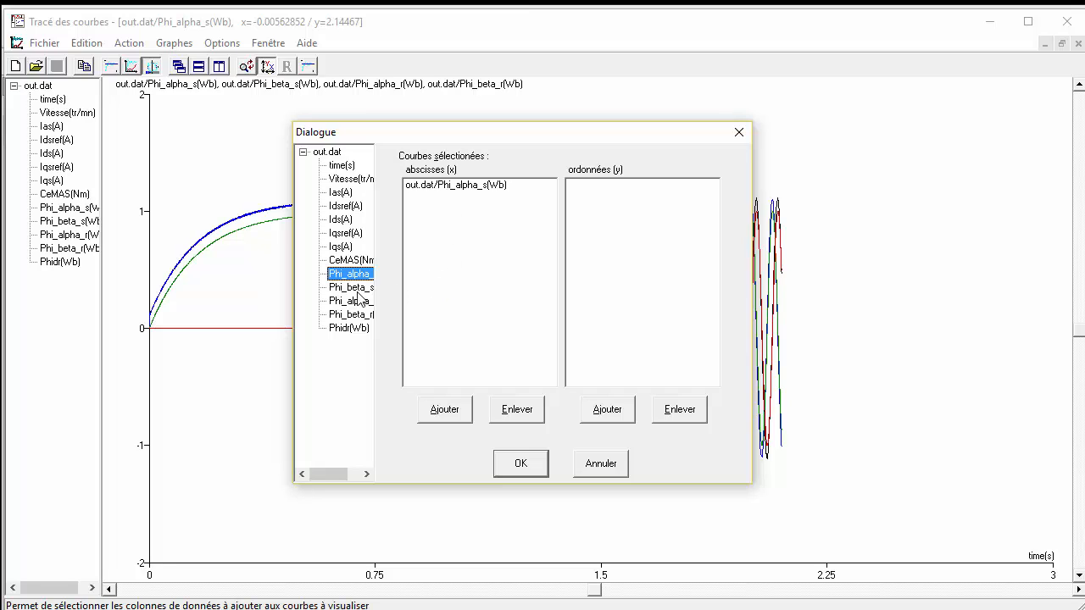
pyautogui.moveTo(352, 301); pyautogui.dragTo(462, 201)
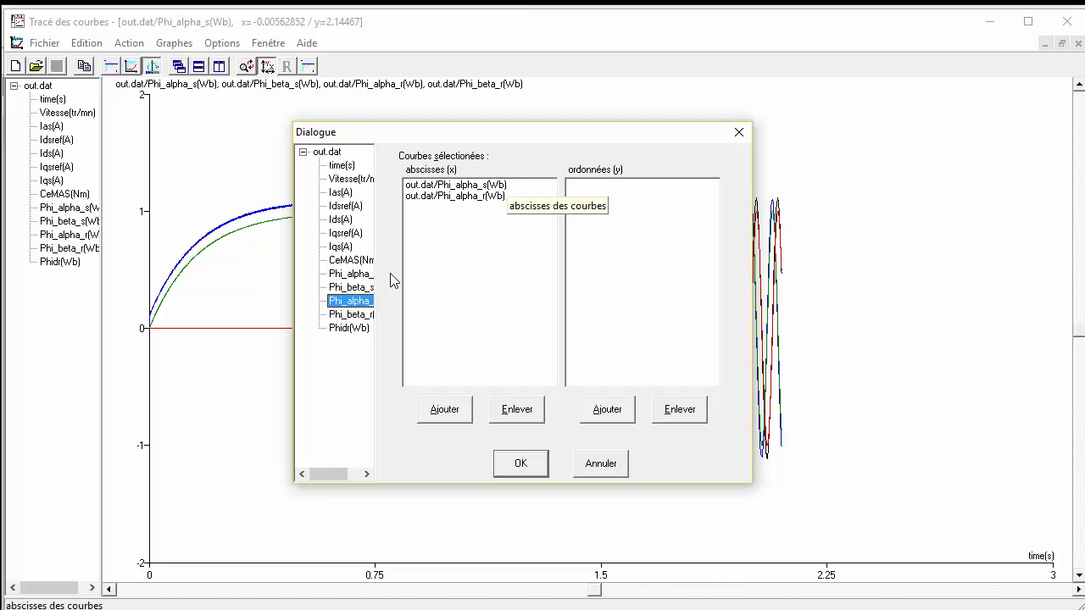
pyautogui.moveTo(355, 288); pyautogui.dragTo(620, 198)
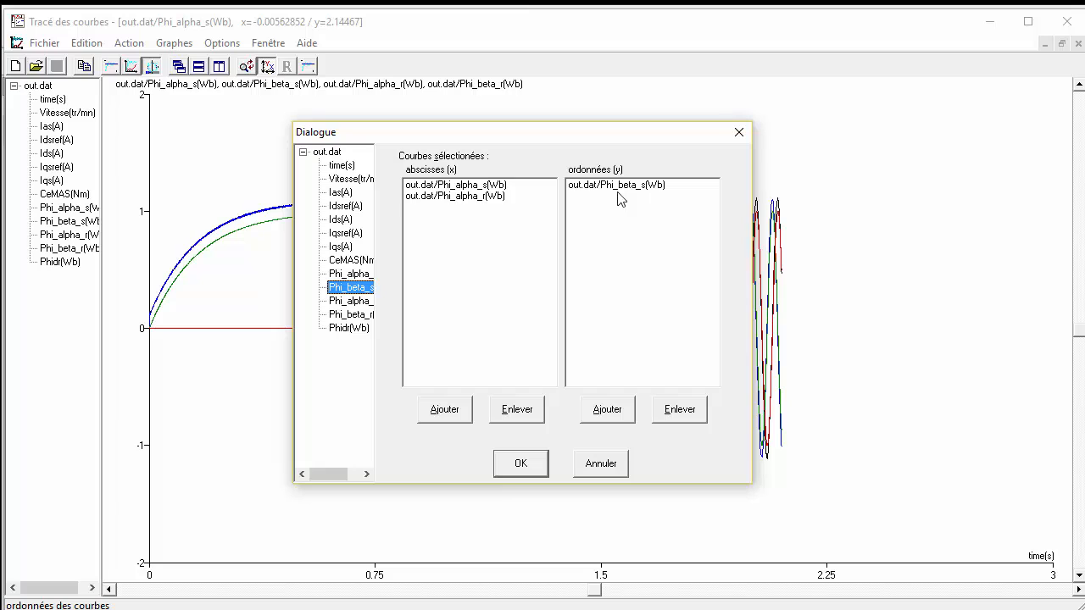
pyautogui.moveTo(353, 317); pyautogui.dragTo(619, 271)
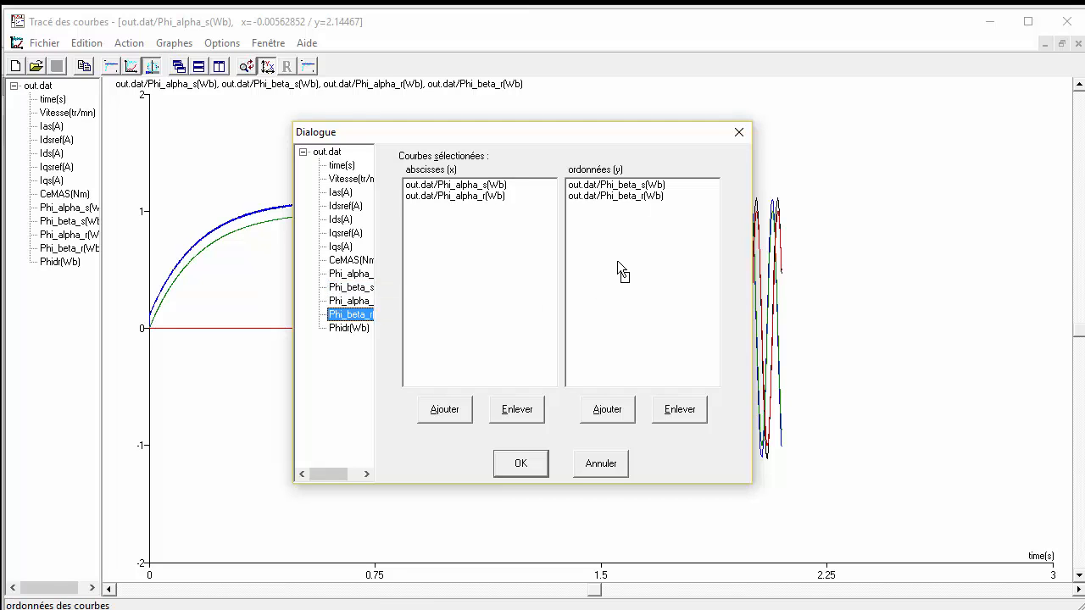
# Check that the stator and rotor alpha and beta flux components are paired correctly, and generate the XY plot.
pyautogui.click(632, 184)
pyautogui.click(495, 185)
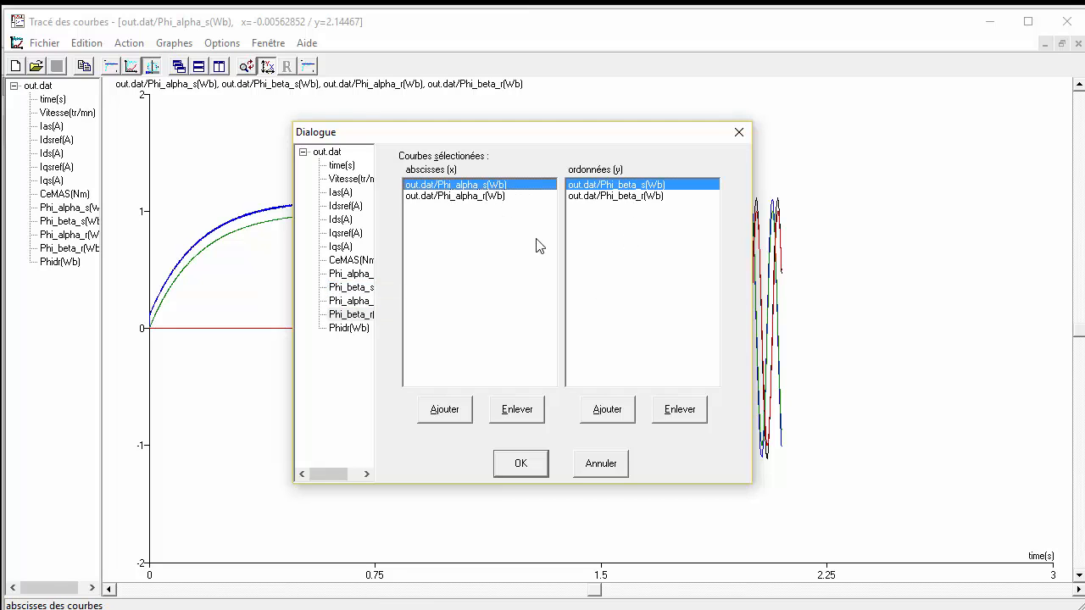
pyautogui.click(602, 195)
pyautogui.click(492, 195)
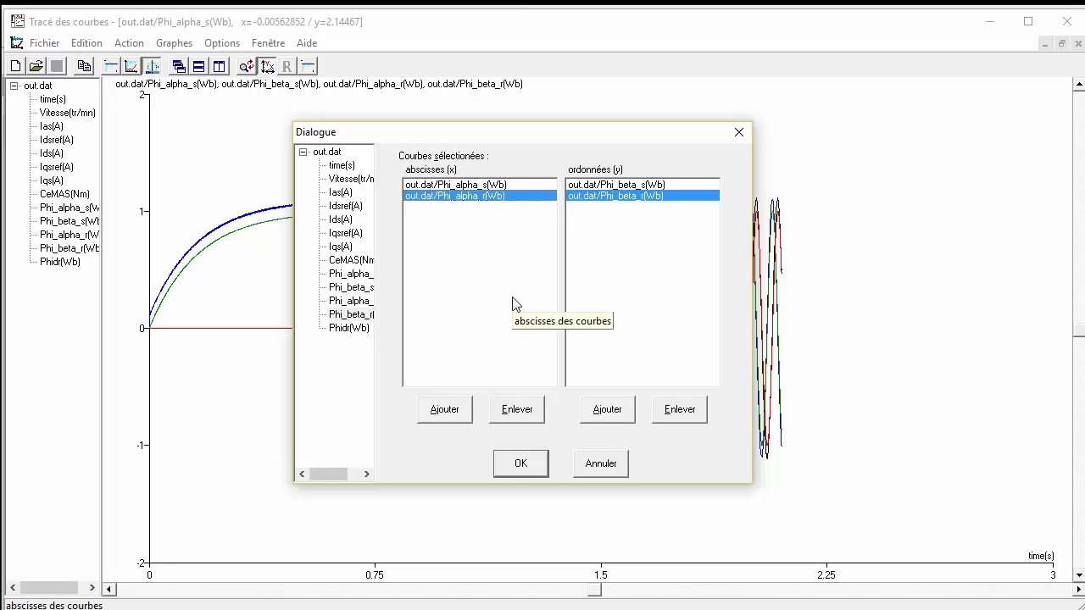
pyautogui.click(523, 464)
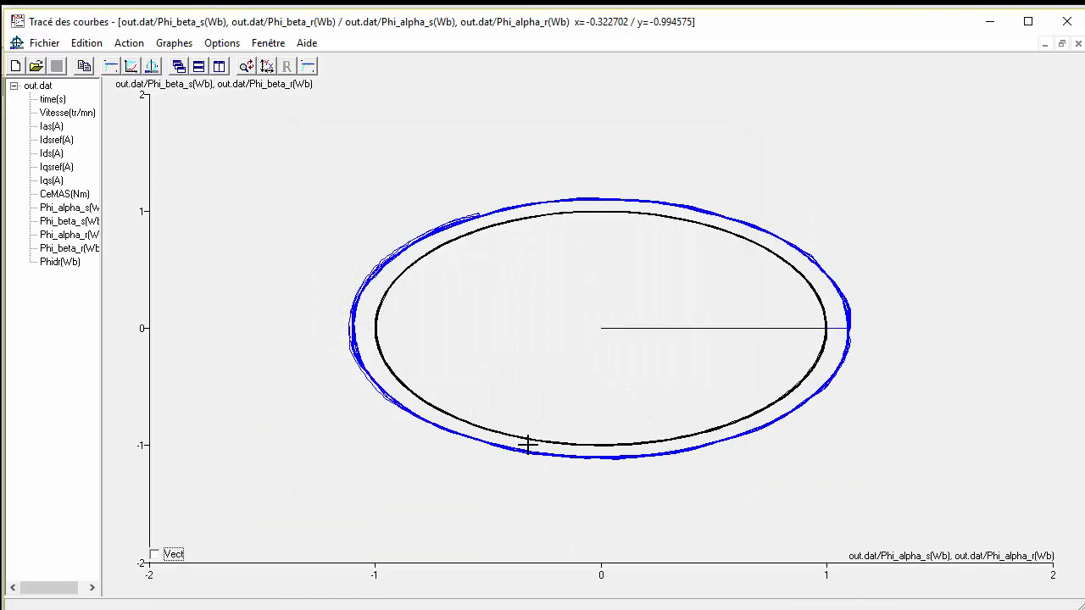
# Restore the flux trajectory plot to a floating window and resize it so the trajectories look circular.
pyautogui.click(1061, 43)
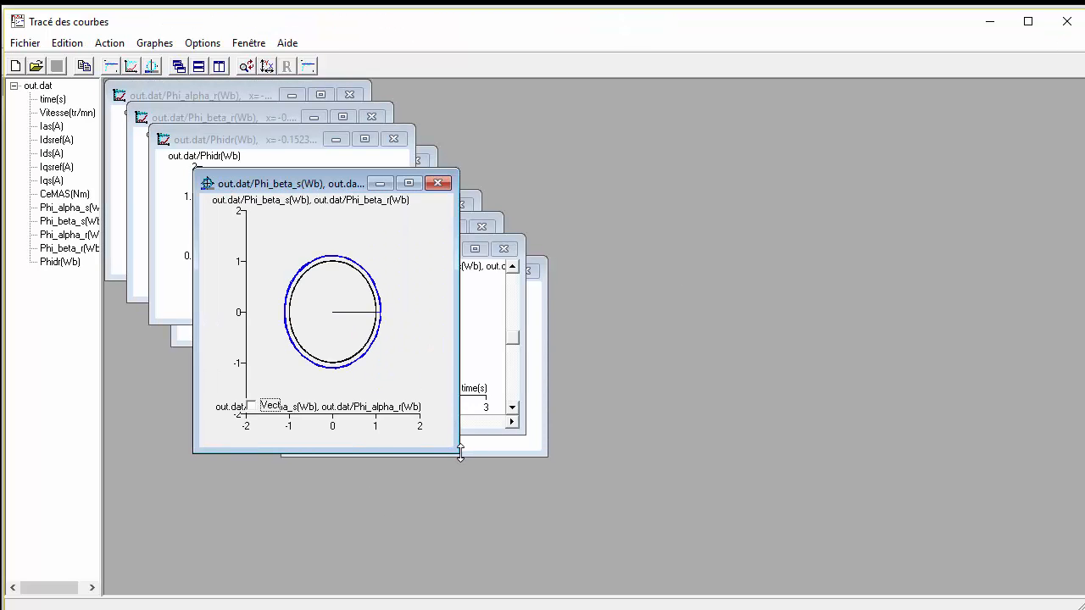
pyautogui.moveTo(462, 455); pyautogui.dragTo(721, 594)
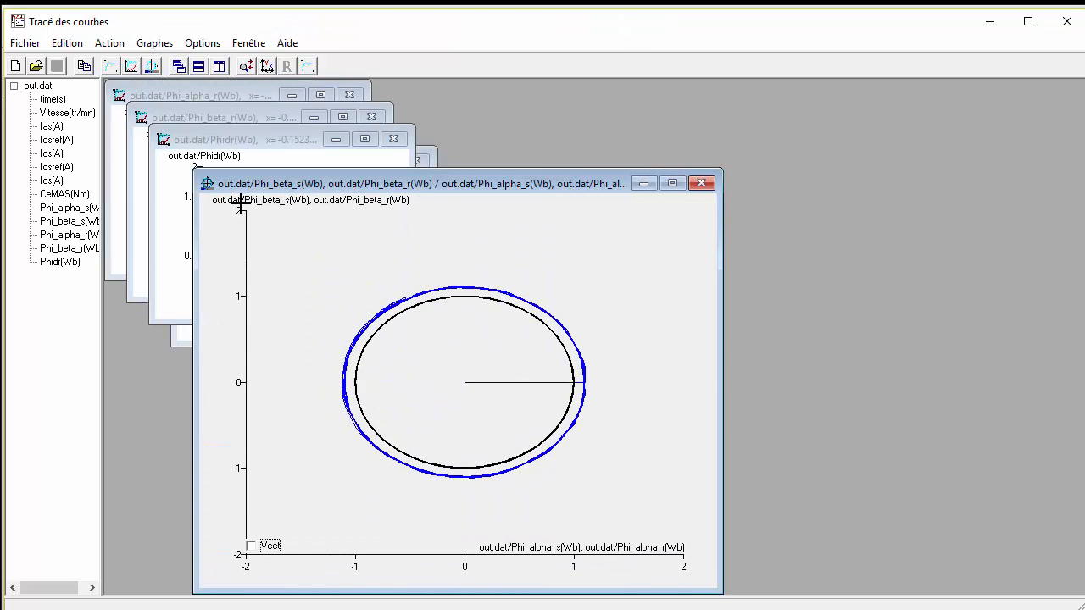
pyautogui.moveTo(195, 166); pyautogui.dragTo(216, 81)
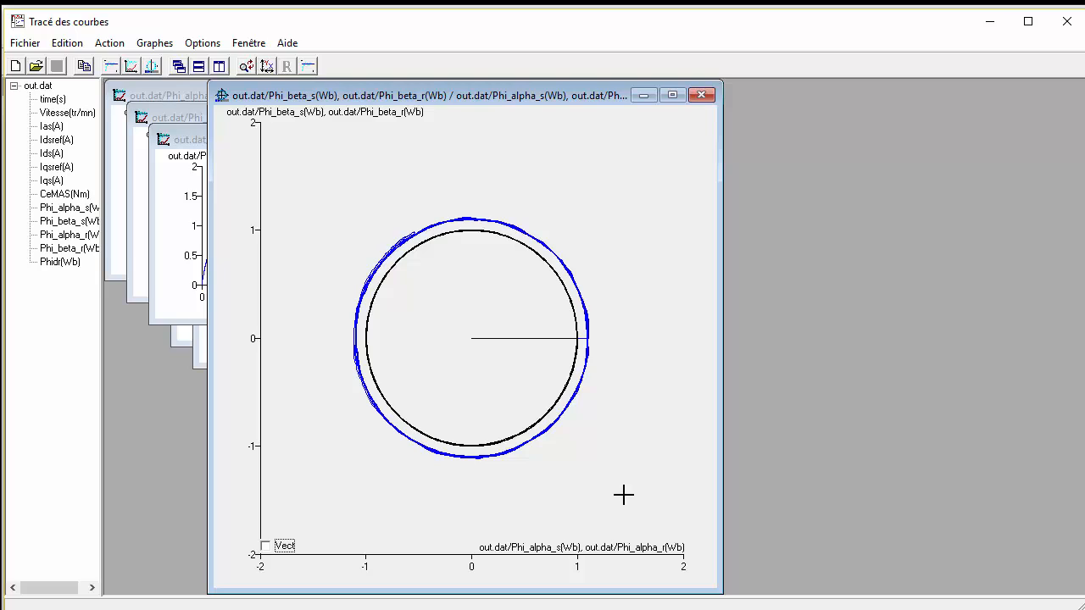
# Enable the vector display and play the stator and rotor flux animation, then close the plot and the curve viewer.
pyautogui.click(265, 546)
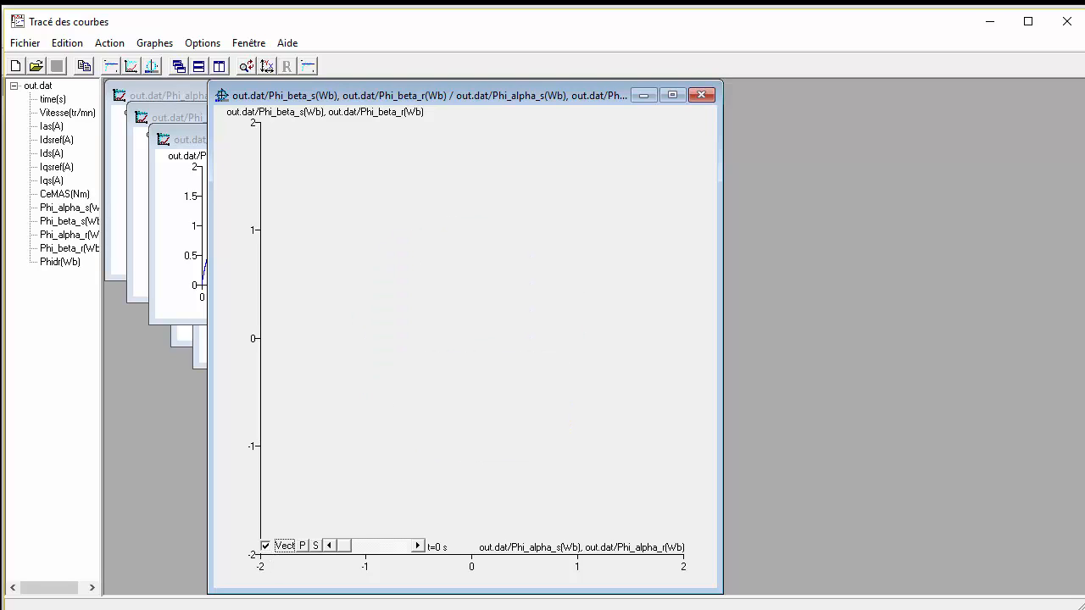
pyautogui.click(303, 546)
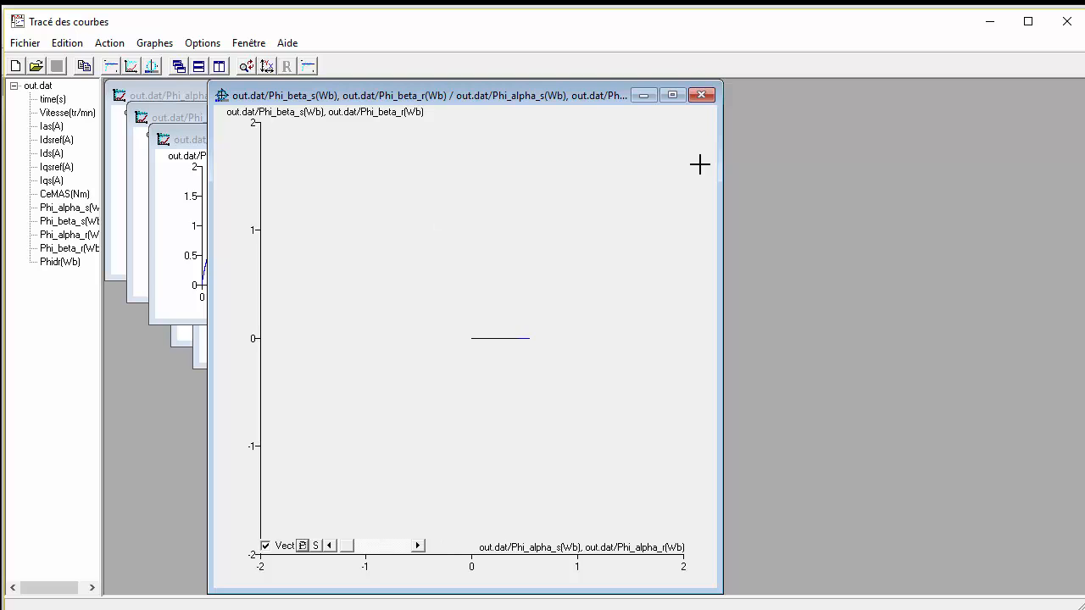
pyautogui.click(701, 95)
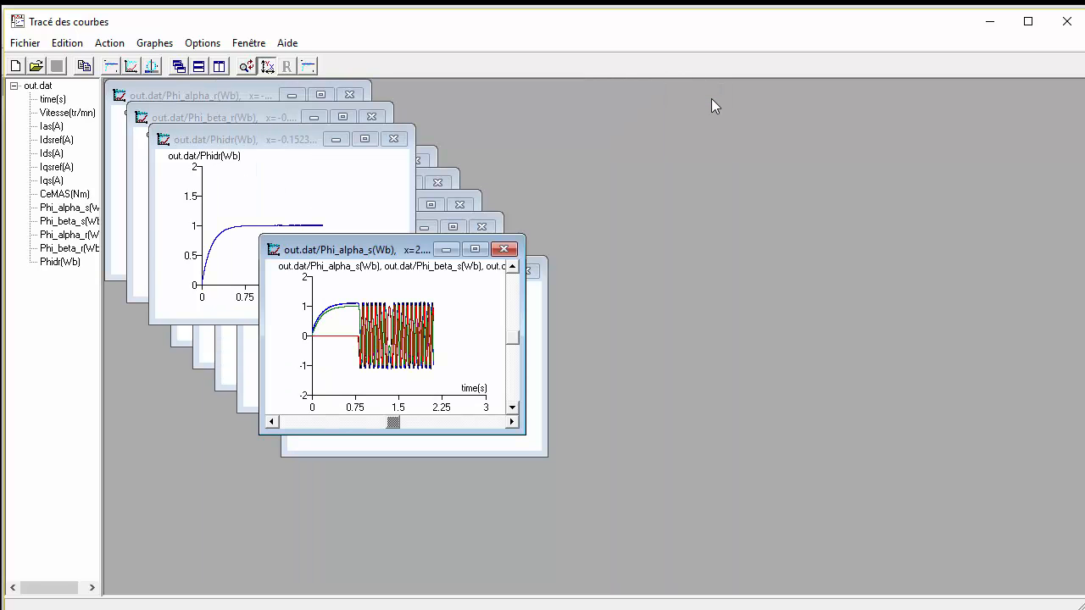
pyautogui.click(1067, 21)
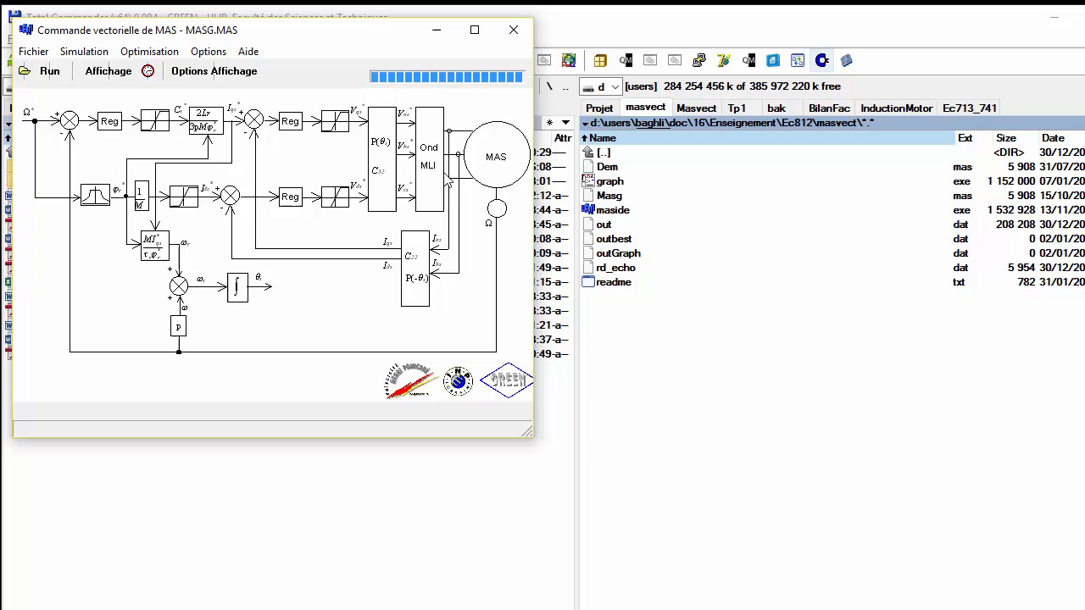
# Set the recording period N*dt to 1000 in the simulation time parameters and rerun the simulation.
pyautogui.click(147, 76)
pyautogui.click(149, 75)
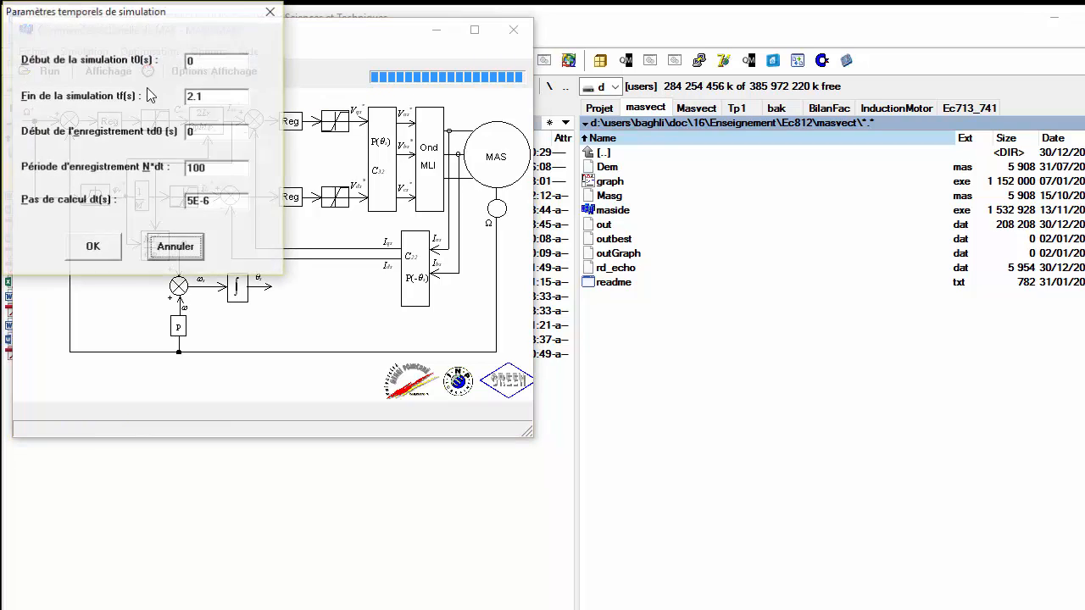
pyautogui.click(212, 167)
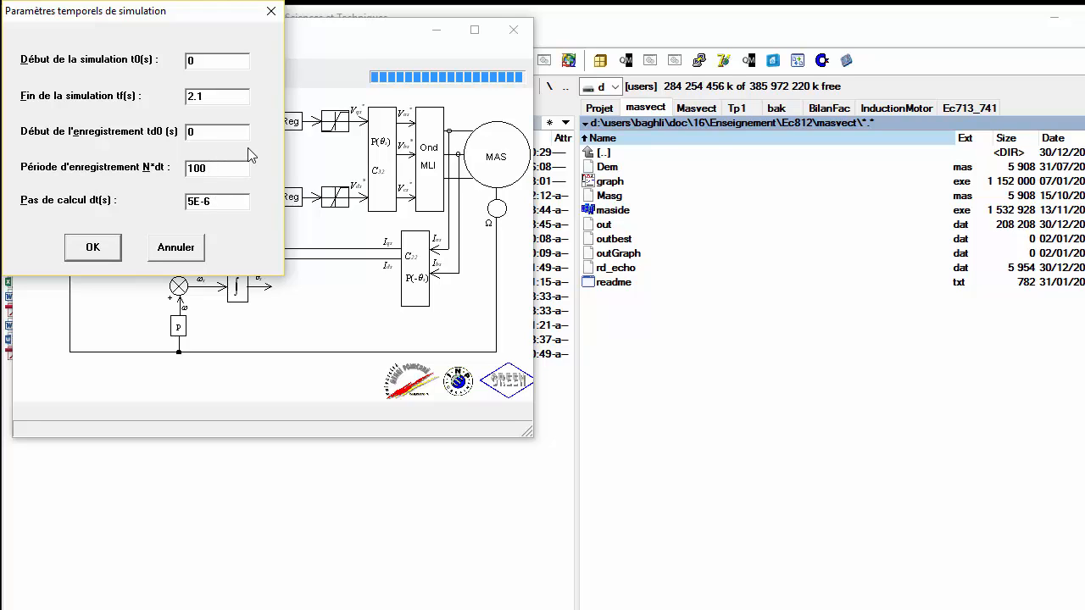
pyautogui.click(93, 249)
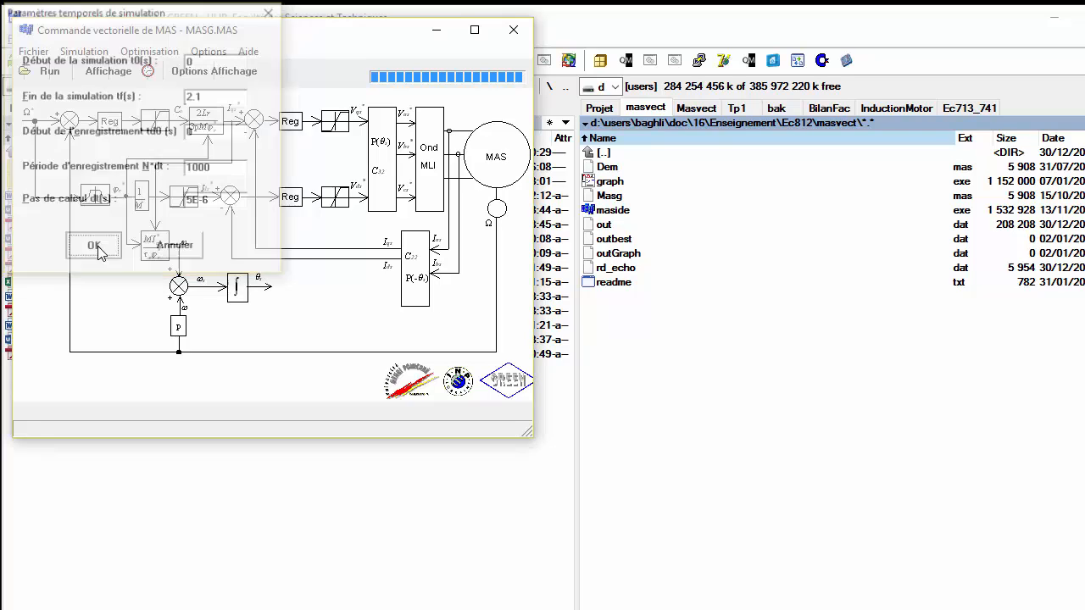
pyautogui.click(47, 71)
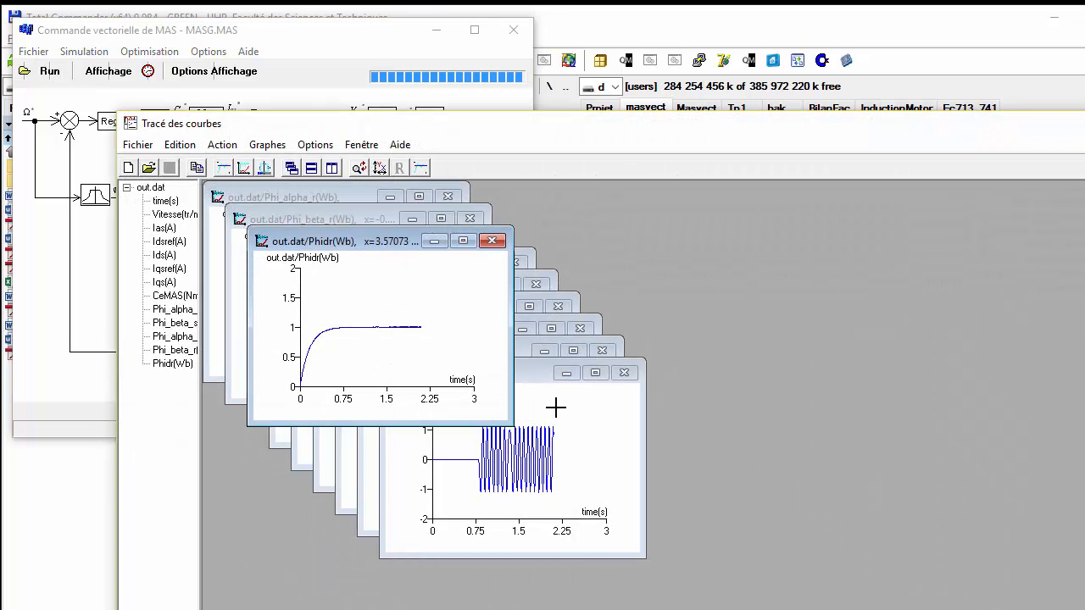
# Reposition the curve viewer and plot Phi_beta_s and Phi_beta_r against Phi_alpha_s and Phi_alpha_r for the new run.
pyautogui.moveTo(546, 373); pyautogui.dragTo(732, 348)
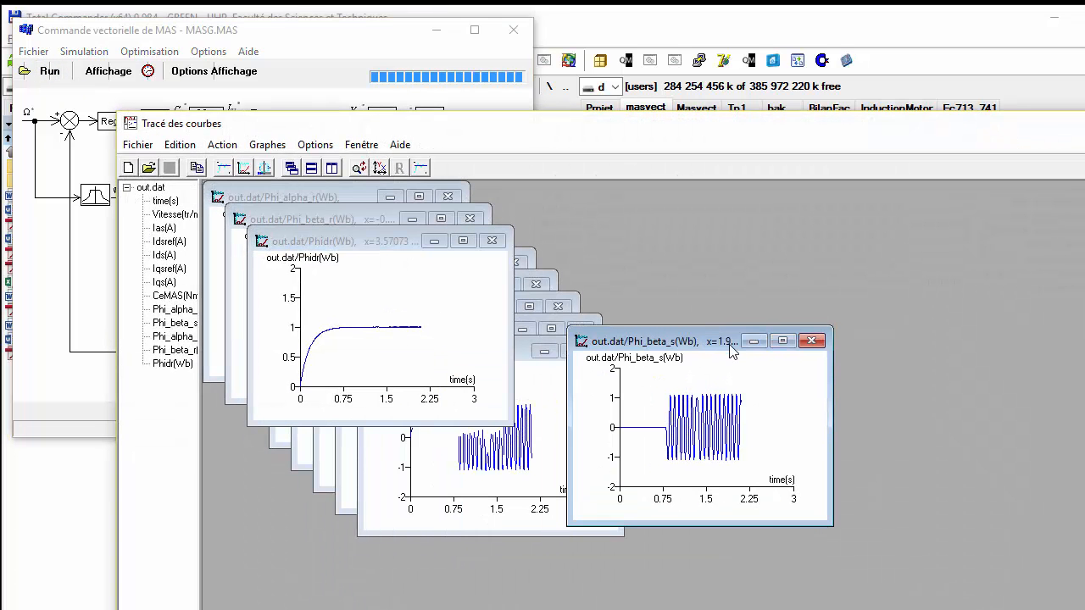
pyautogui.moveTo(501, 126); pyautogui.dragTo(398, 27)
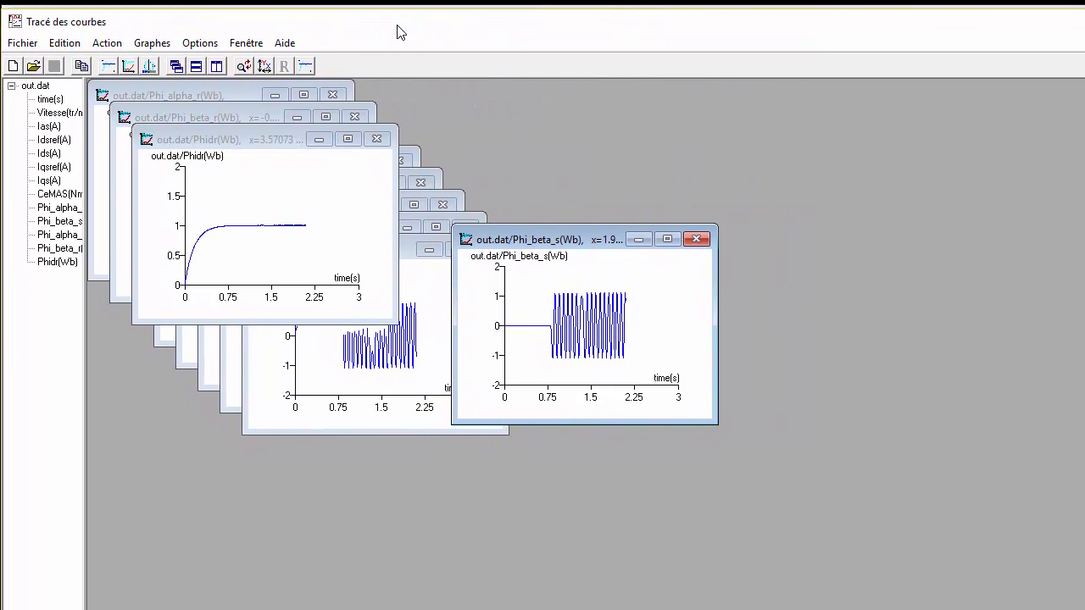
pyautogui.click(153, 70)
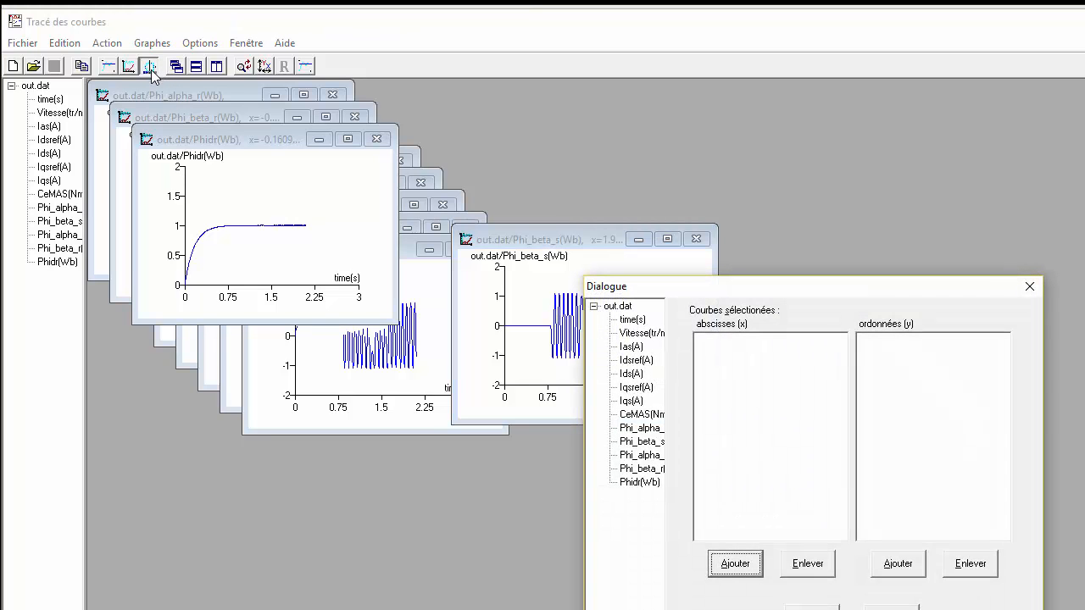
pyautogui.click(642, 432)
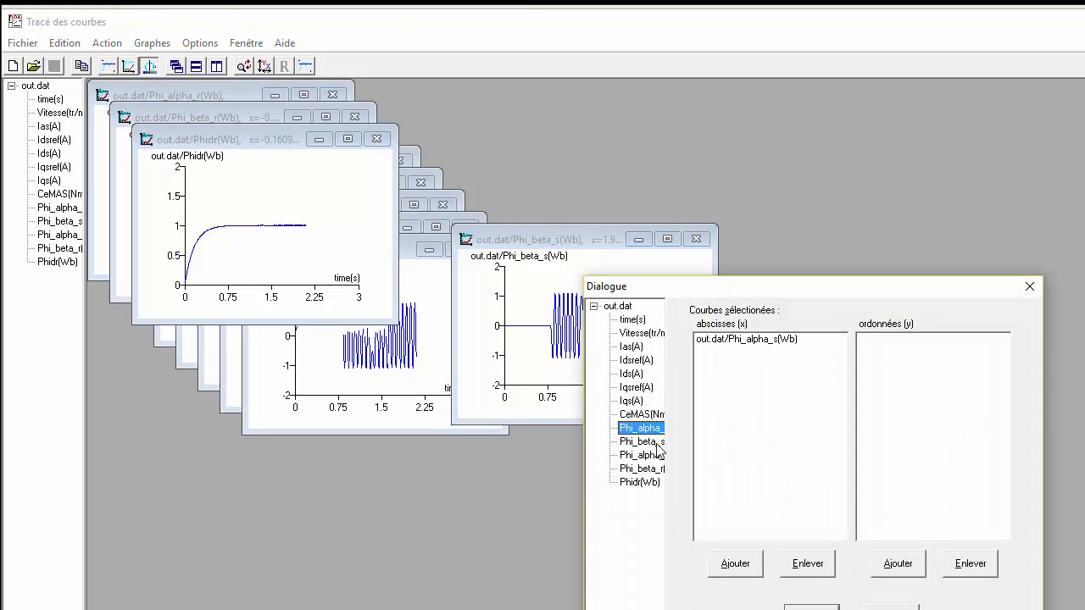
pyautogui.click(647, 459)
pyautogui.moveTo(647, 460); pyautogui.dragTo(776, 357)
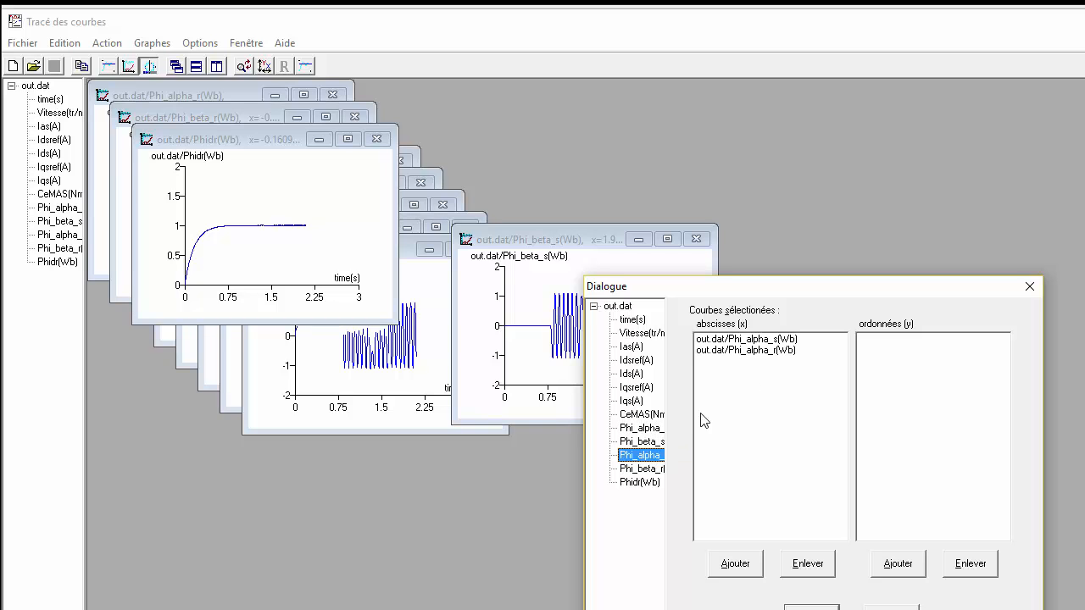
pyautogui.click(658, 444)
pyautogui.moveTo(657, 446); pyautogui.dragTo(902, 378)
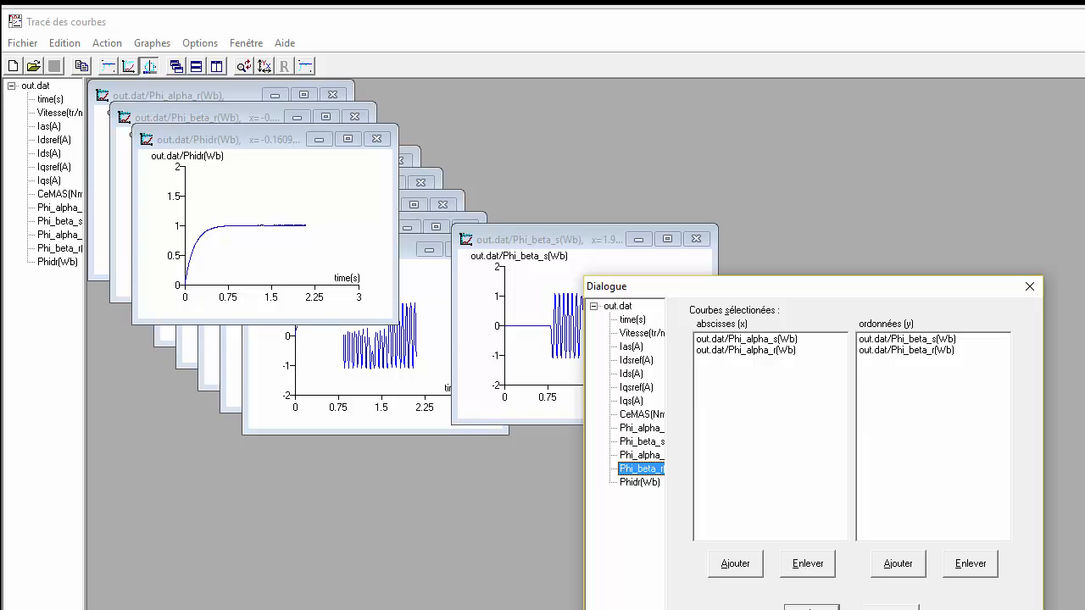
pyautogui.click(811, 607)
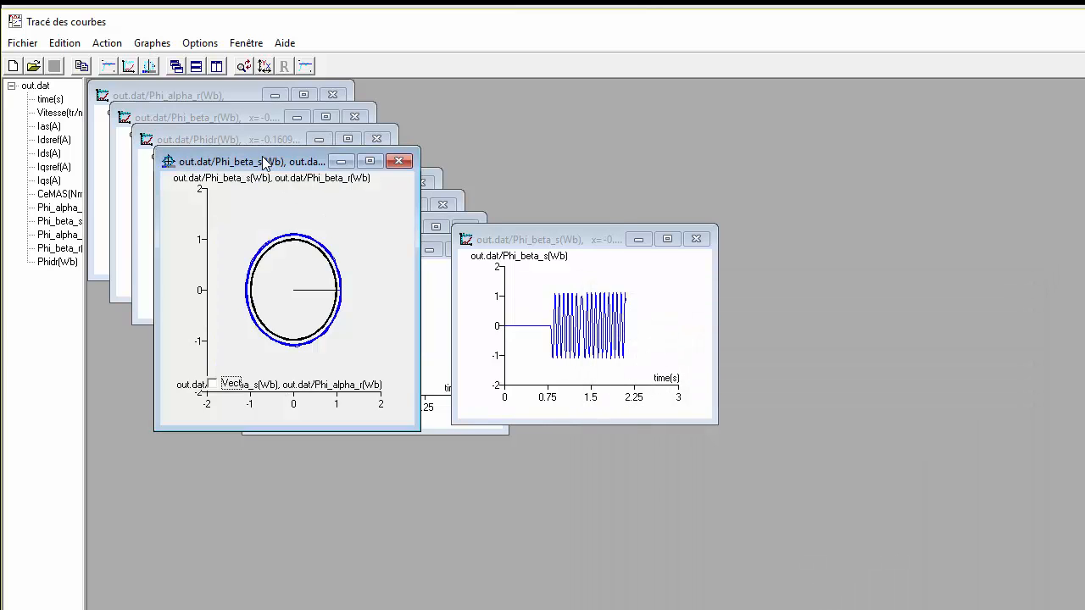
# Fit the curve viewer to the screen, and enlarge and reshape the flux plot window so both trajectories look circular.
pyautogui.moveTo(263, 157); pyautogui.dragTo(193, 88)
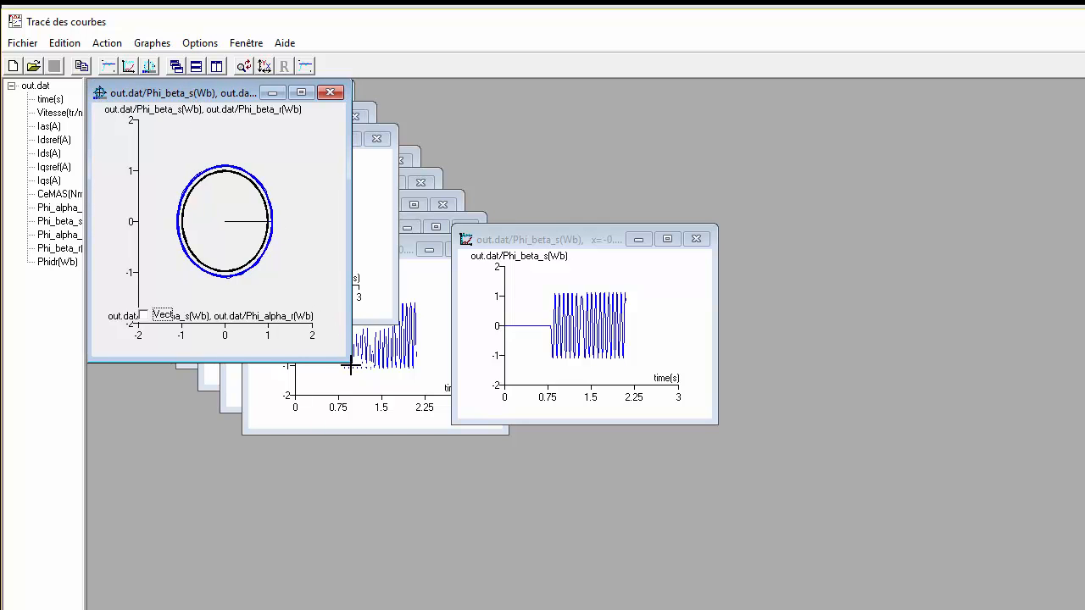
pyautogui.moveTo(343, 357); pyautogui.dragTo(739, 609)
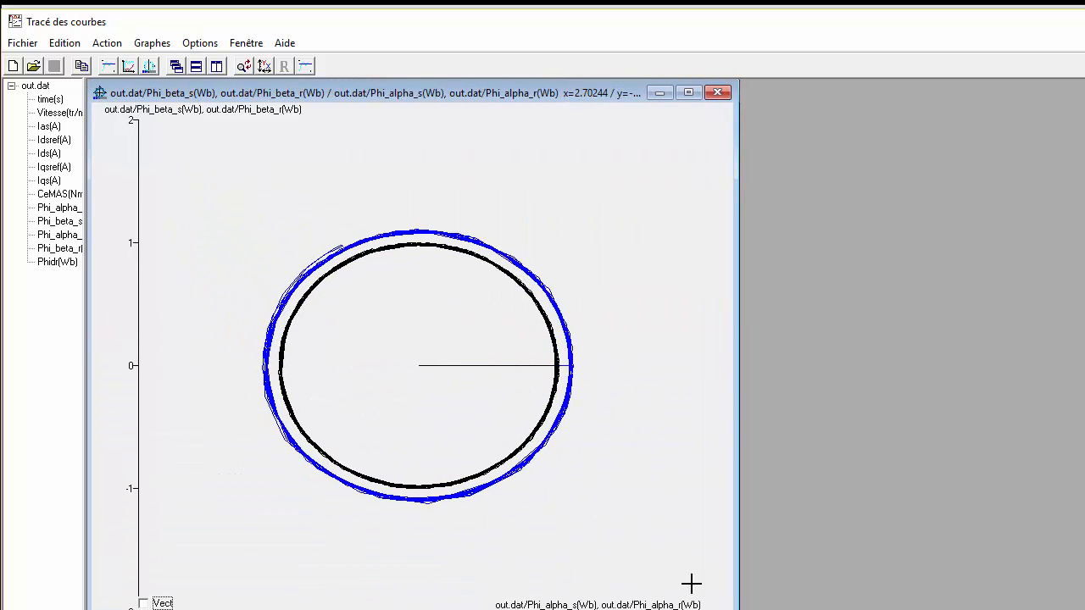
pyautogui.moveTo(313, 79); pyautogui.dragTo(319, 98)
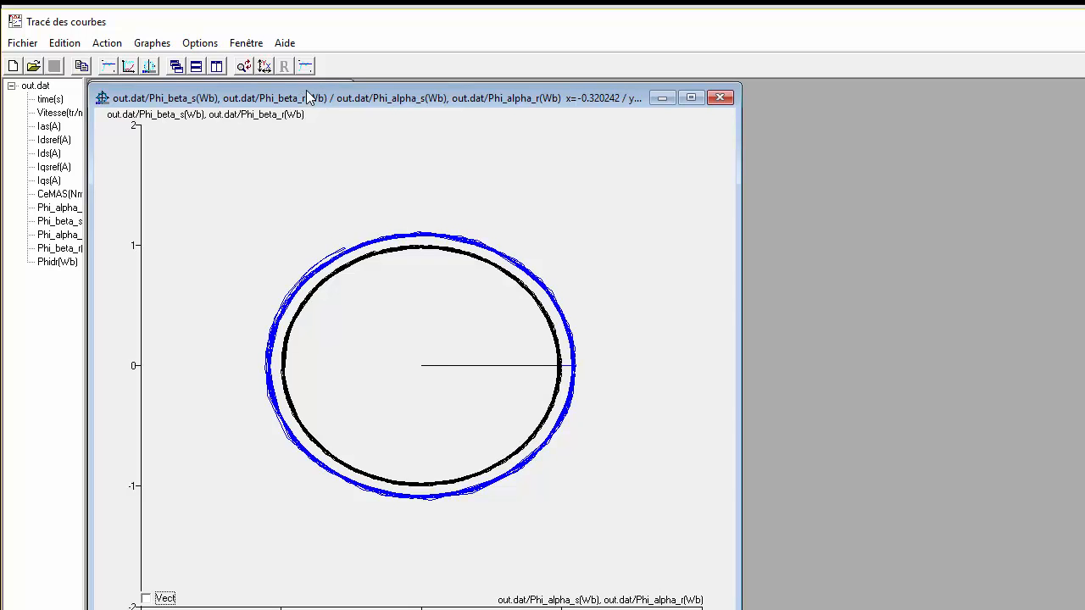
pyautogui.moveTo(84, 74); pyautogui.dragTo(84, 71)
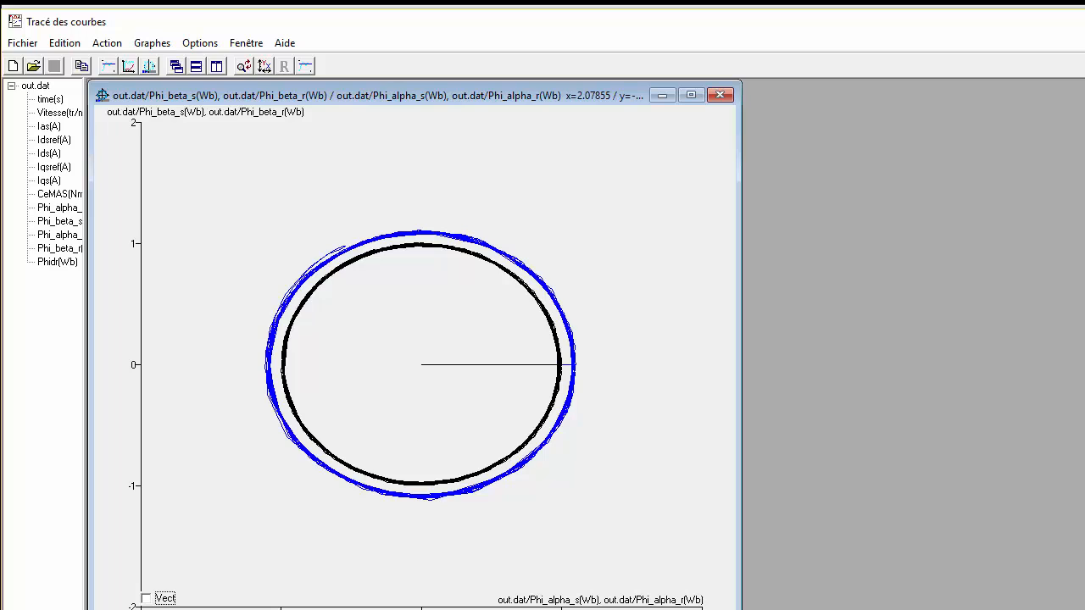
pyautogui.moveTo(1084, 609); pyautogui.dragTo(1078, 609)
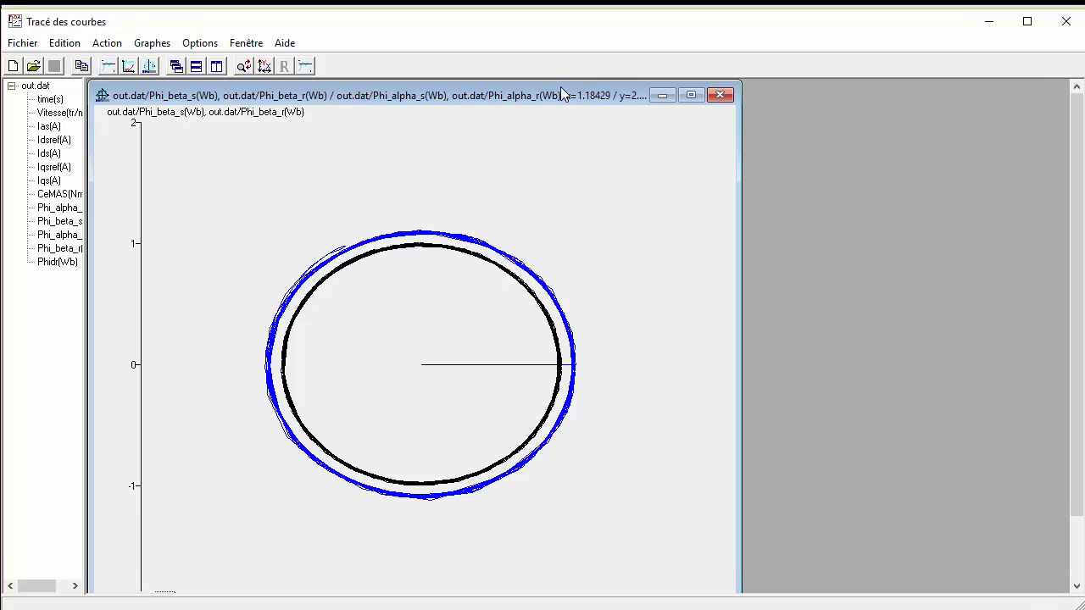
pyautogui.moveTo(567, 97)
pyautogui.mouseDown()
pyautogui.moveTo(567, 186)
pyautogui.moveTo(572, 102)
pyautogui.mouseUp()
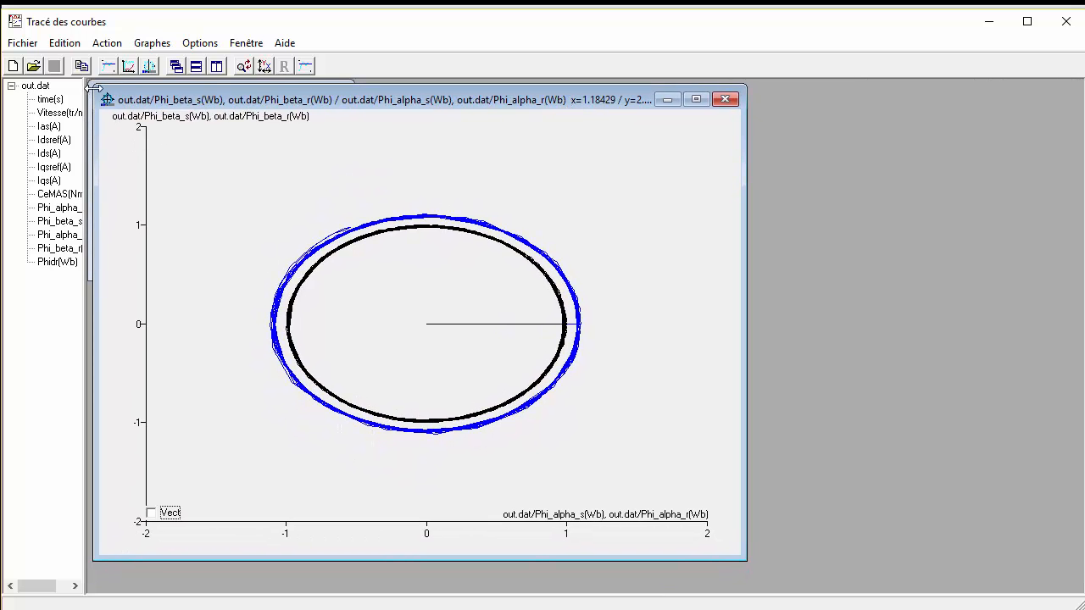
pyautogui.moveTo(98, 86); pyautogui.dragTo(93, 81)
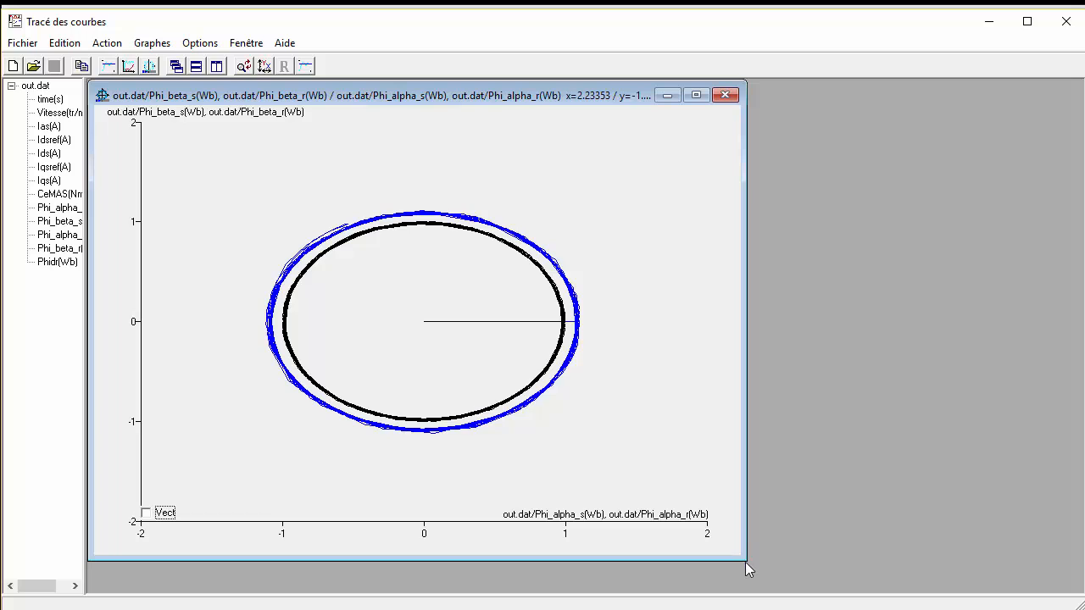
pyautogui.moveTo(746, 569); pyautogui.dragTo(610, 596)
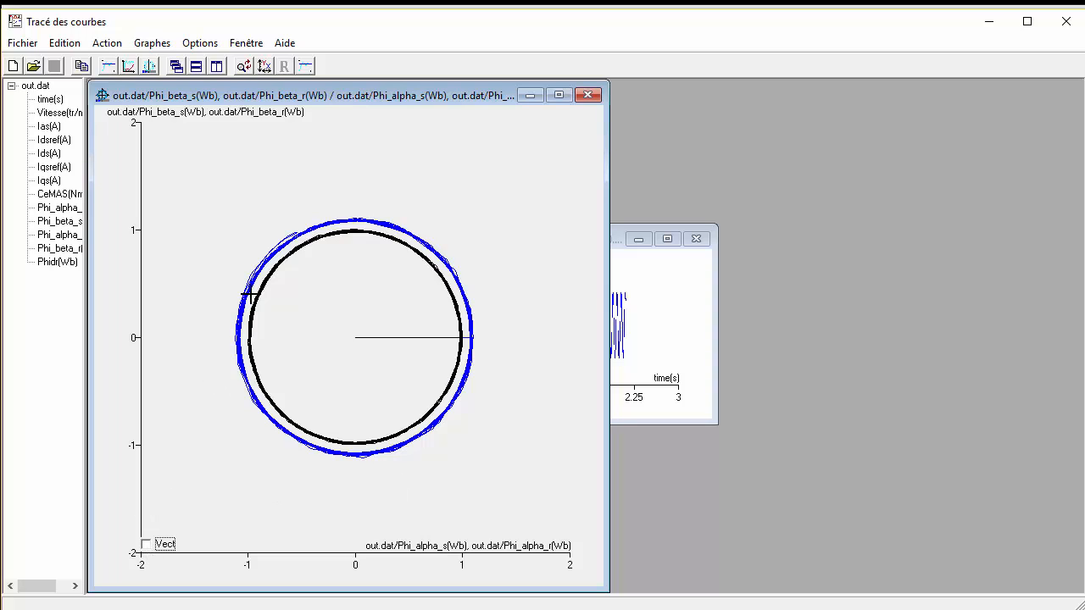
# Enable the vector display, replay the stator and rotor flux vectors around the start of rotation, and close the curve viewer.
pyautogui.click(145, 544)
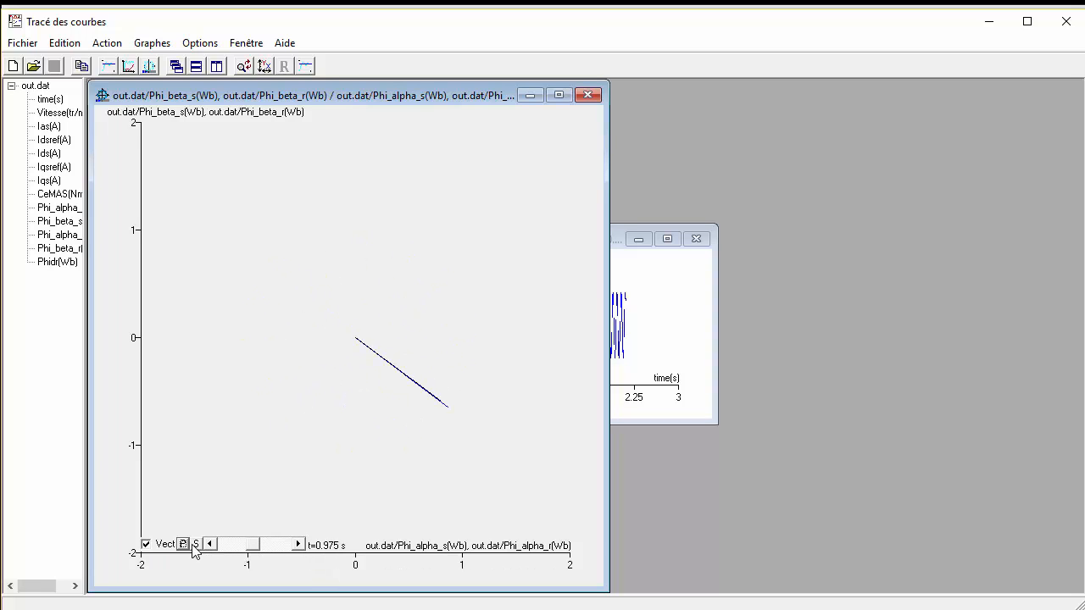
pyautogui.moveTo(253, 549); pyautogui.dragTo(246, 549)
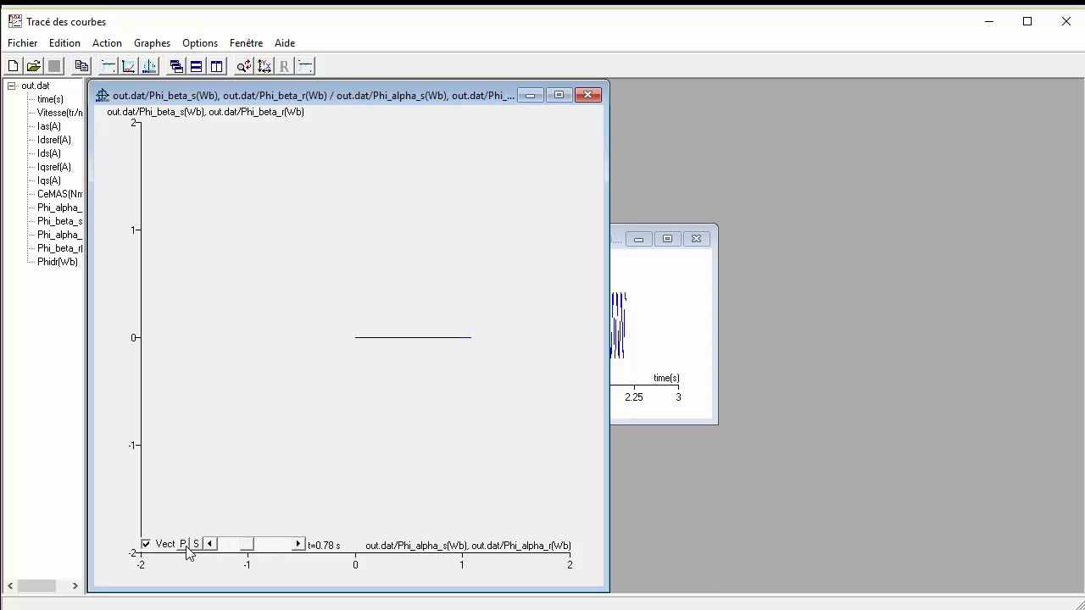
pyautogui.click(186, 547)
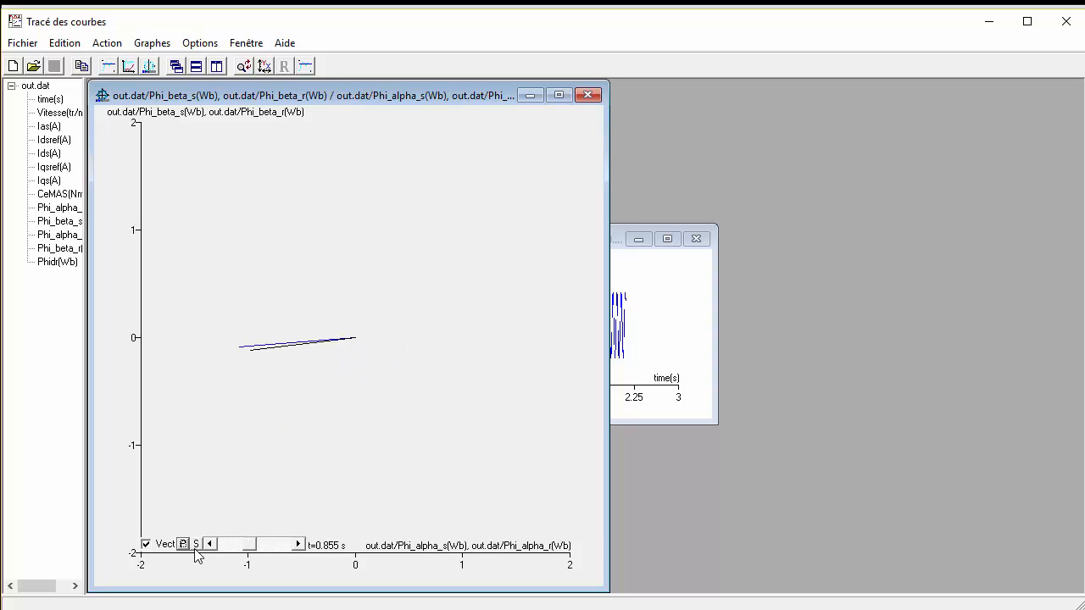
pyautogui.click(194, 548)
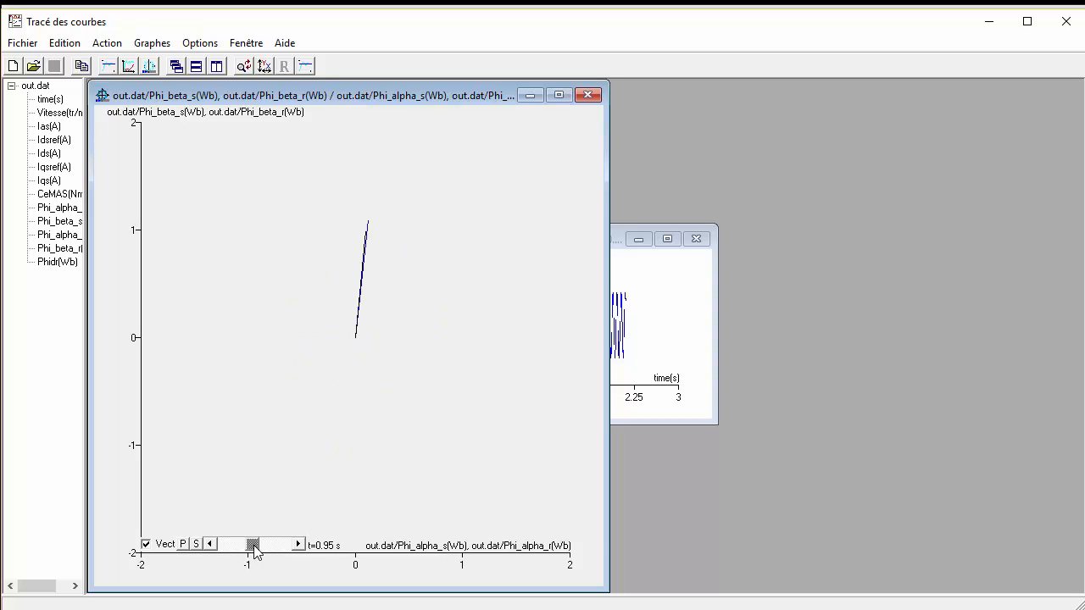
pyautogui.moveTo(256, 551); pyautogui.dragTo(252, 552)
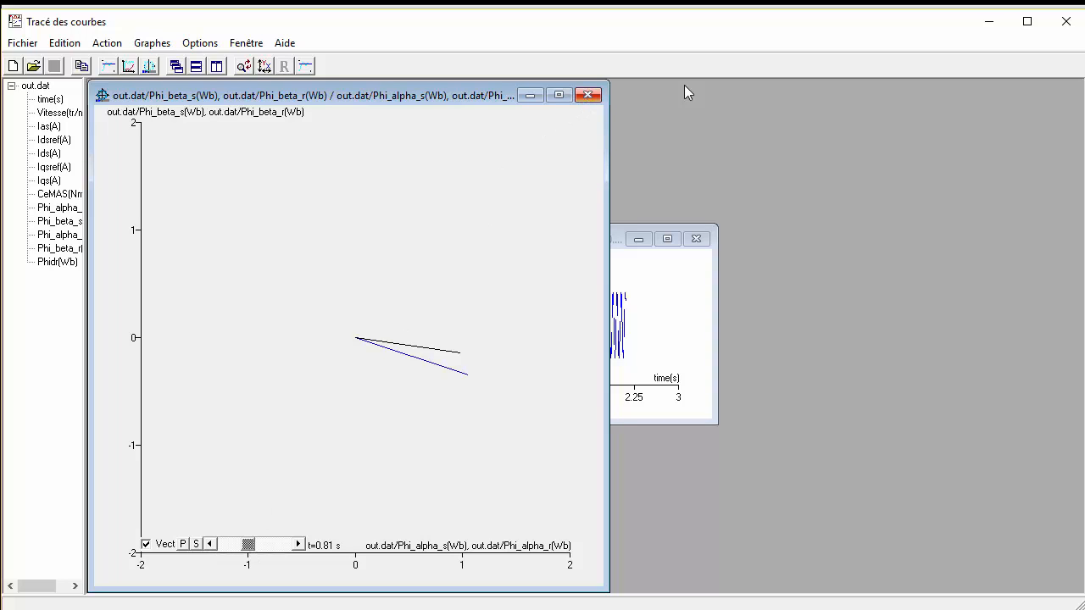
pyautogui.click(1066, 21)
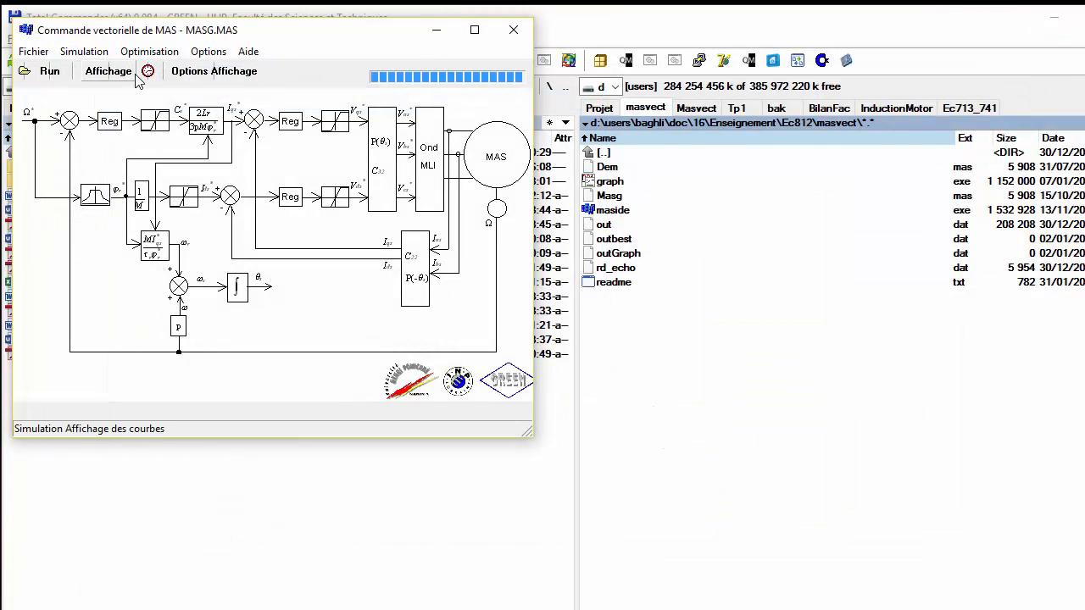
# Set the recording period N*dt to 500 in the simulation time parameters and rerun the simulation.
pyautogui.click(149, 72)
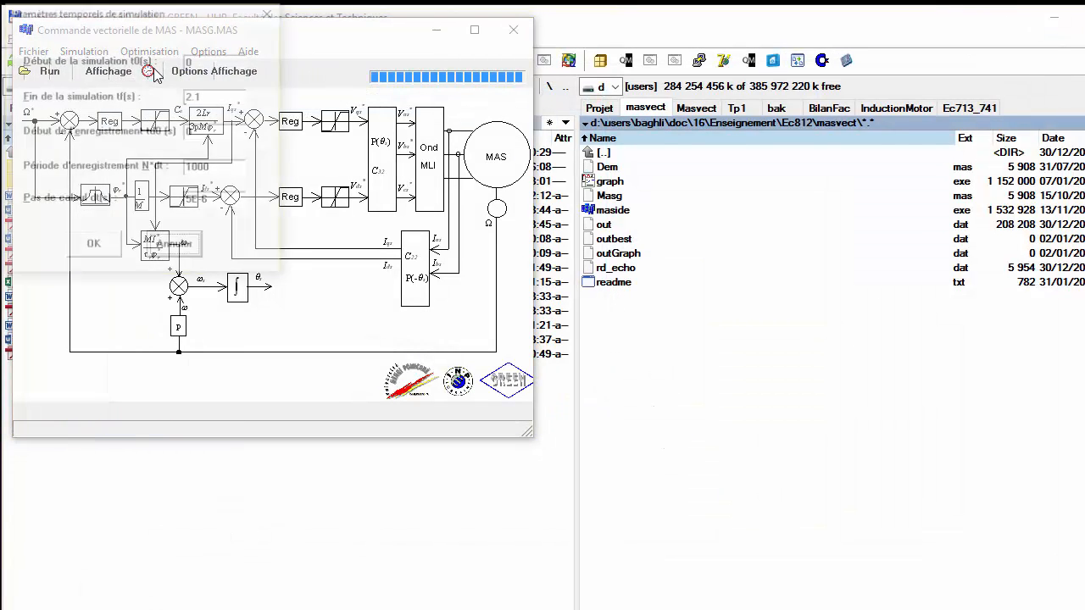
pyautogui.click(201, 169)
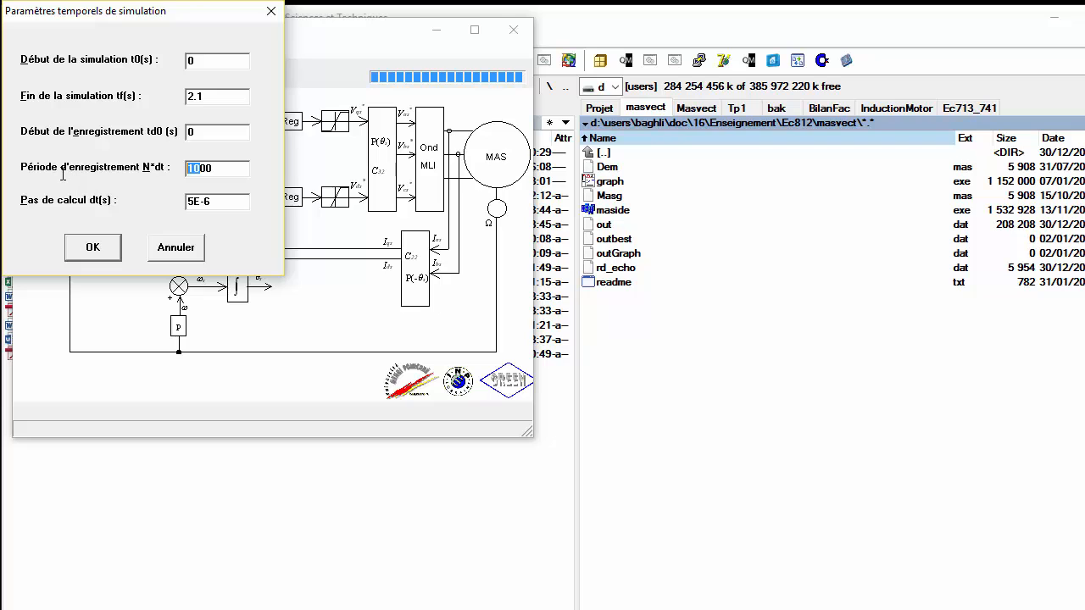
pyautogui.click(102, 257)
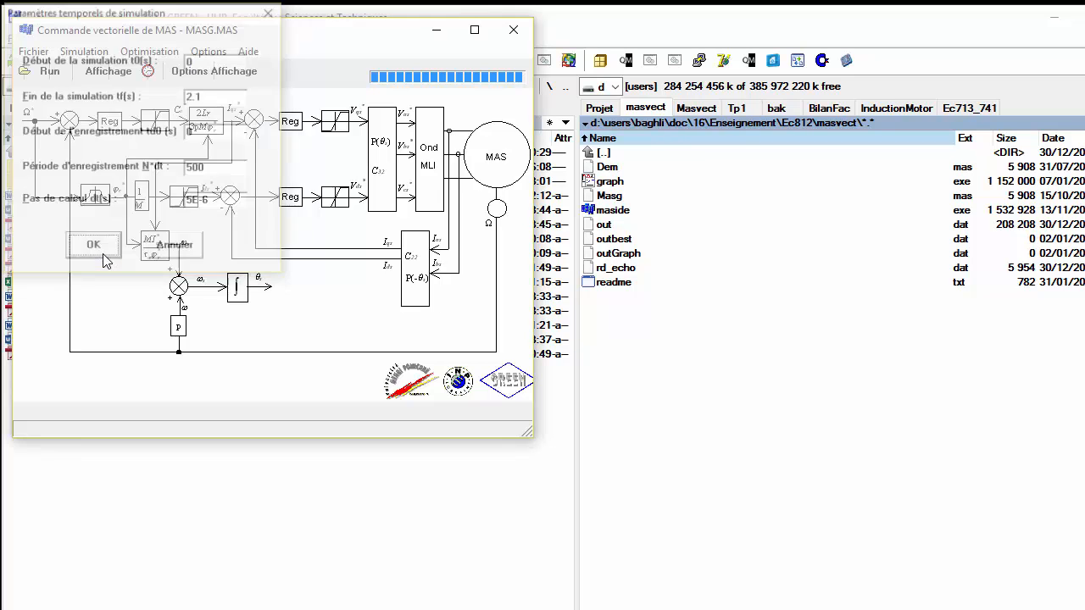
pyautogui.click(48, 74)
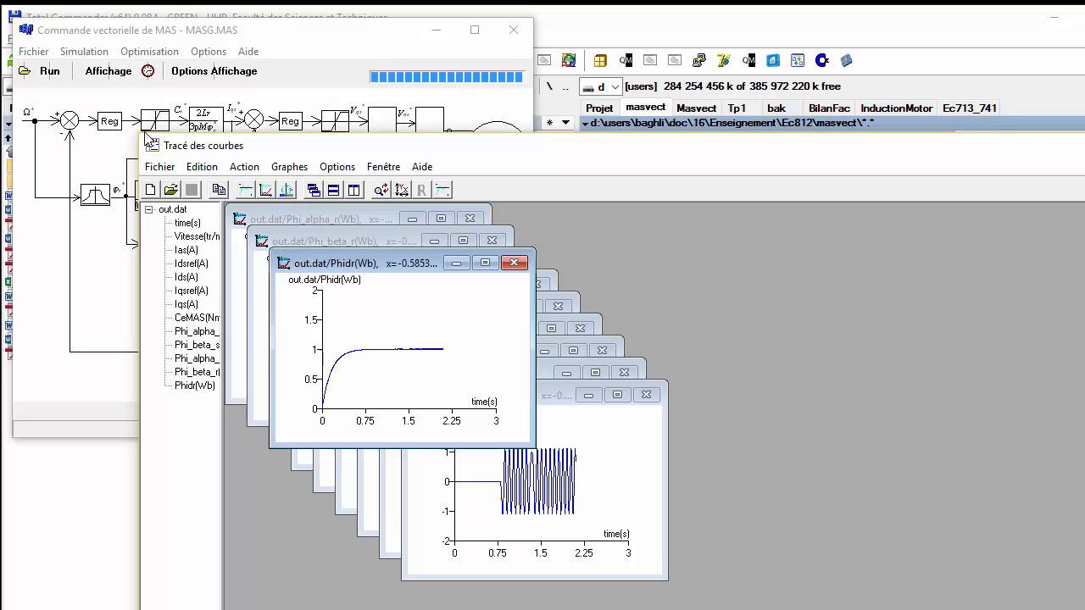
# Fit the curve viewer to the screen and plot Phi_beta_s and Phi_beta_r against Phi_alpha_s and Phi_alpha_r.
pyautogui.moveTo(146, 136); pyautogui.dragTo(4, 4)
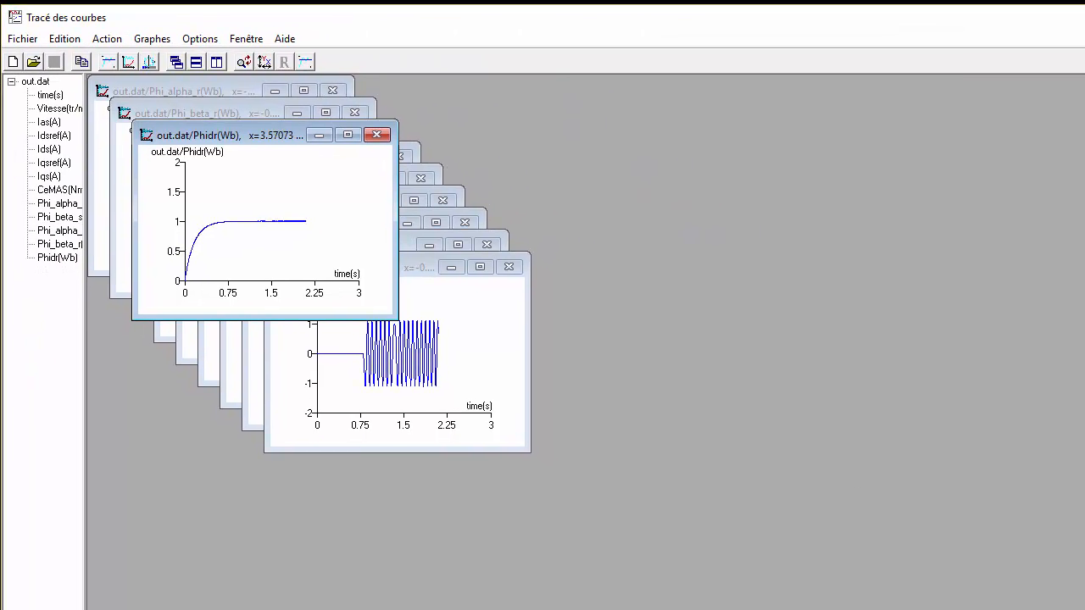
pyautogui.moveTo(1084, 609); pyautogui.dragTo(1076, 605)
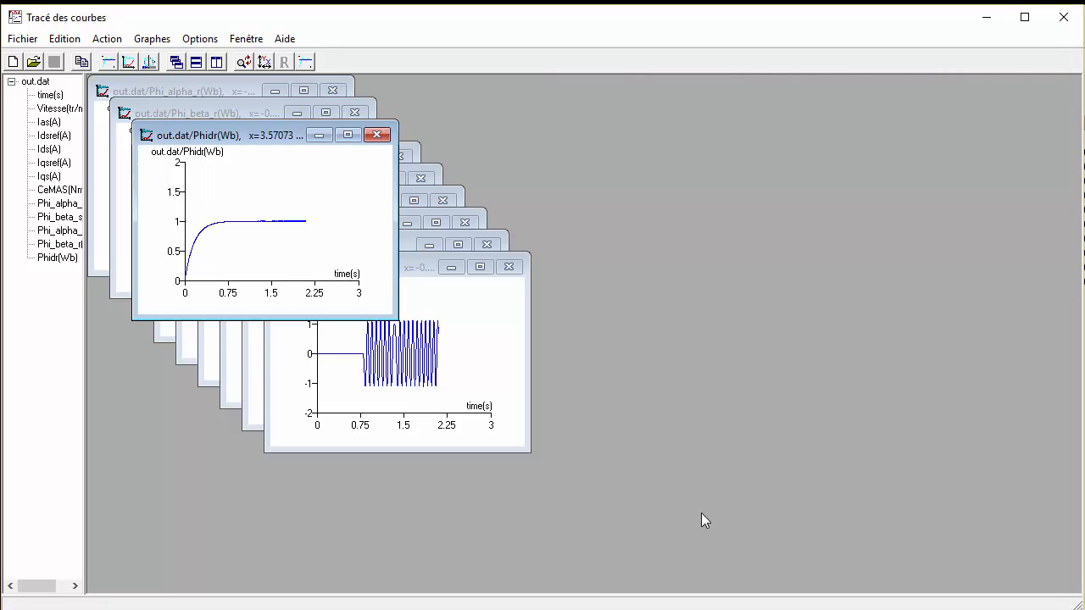
pyautogui.click(149, 62)
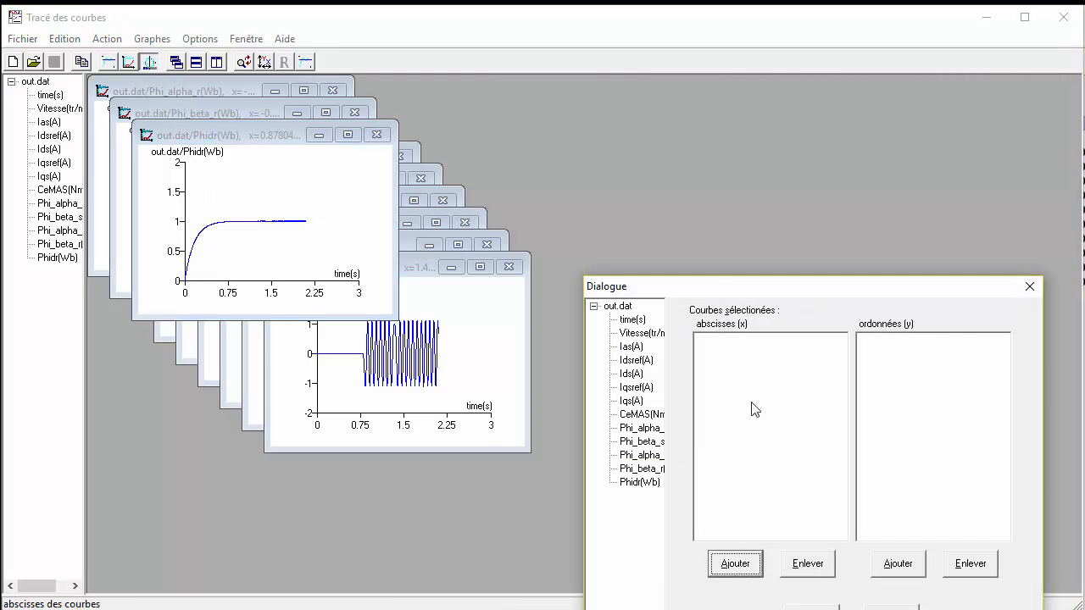
pyautogui.moveTo(716, 289); pyautogui.dragTo(470, 168)
pyautogui.click(394, 307)
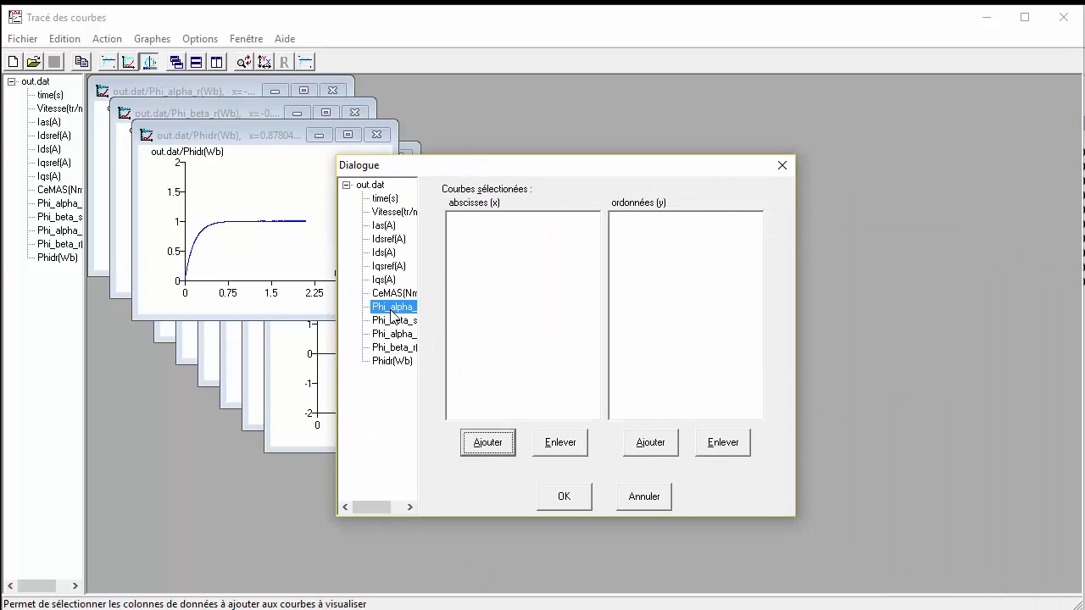
pyautogui.moveTo(491, 282); pyautogui.dragTo(491, 284)
pyautogui.moveTo(394, 334); pyautogui.dragTo(500, 290)
pyautogui.moveTo(394, 321); pyautogui.dragTo(720, 275)
pyautogui.moveTo(395, 347); pyautogui.dragTo(697, 311)
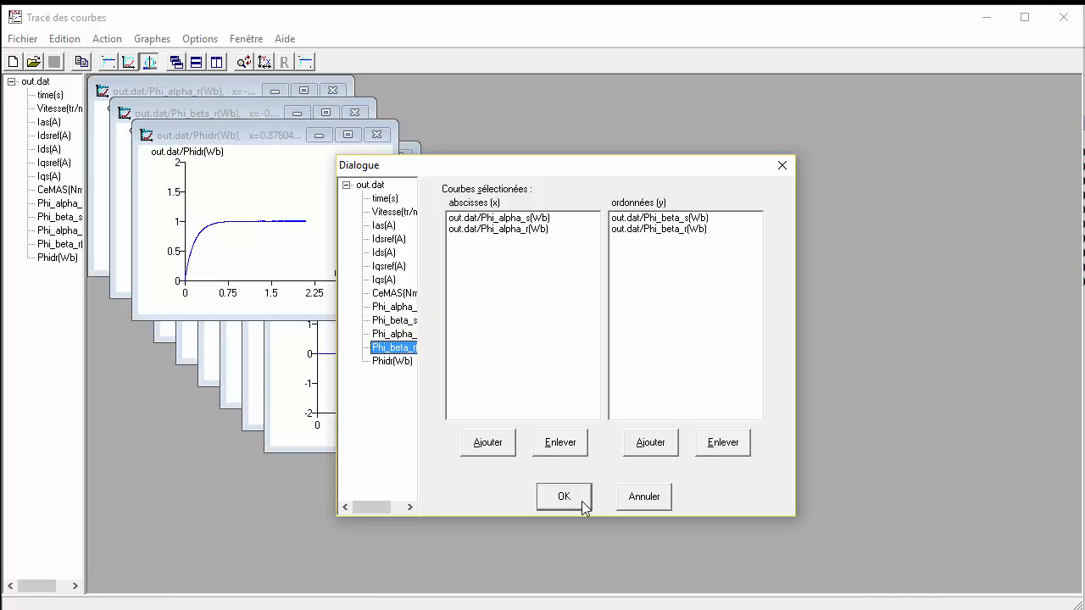
pyautogui.click(573, 501)
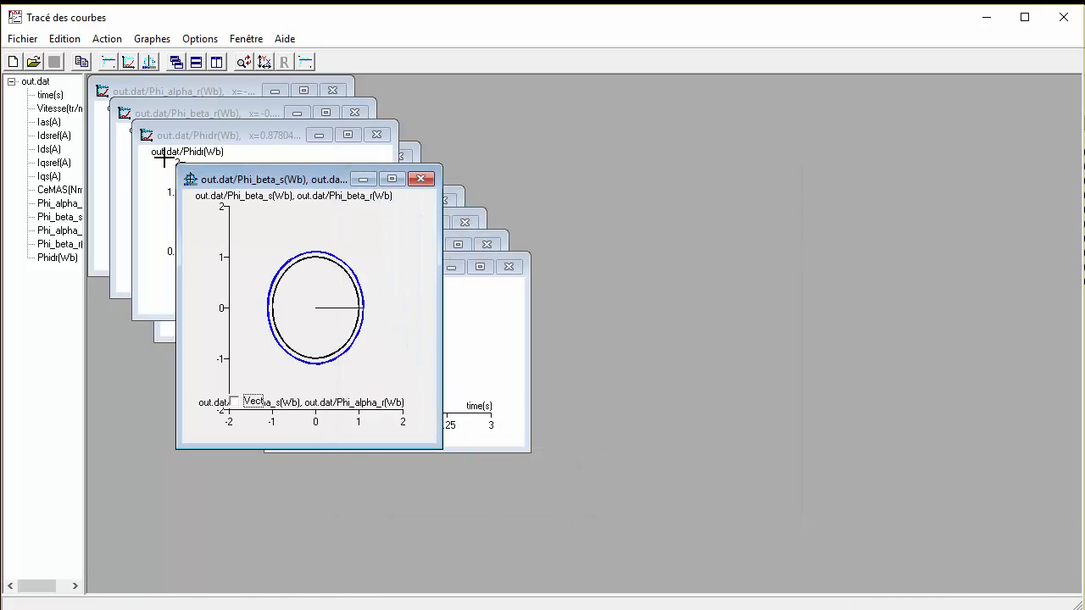
# Enlarge the flux plot window until both trajectories look circular, and enable its vector display.
pyautogui.moveTo(178, 161); pyautogui.dragTo(90, 77)
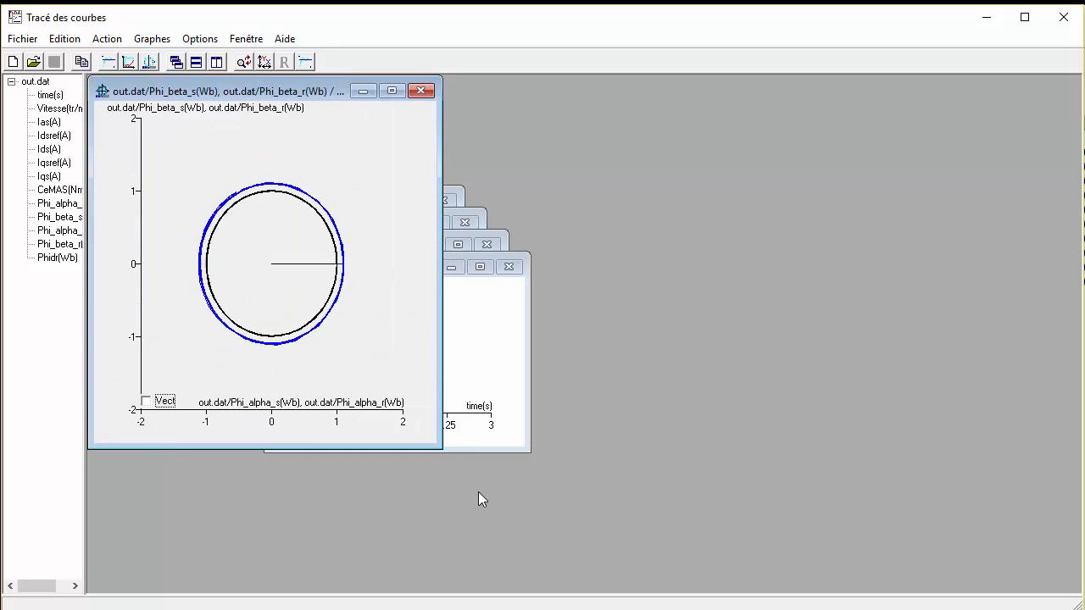
pyautogui.moveTo(475, 476); pyautogui.dragTo(612, 594)
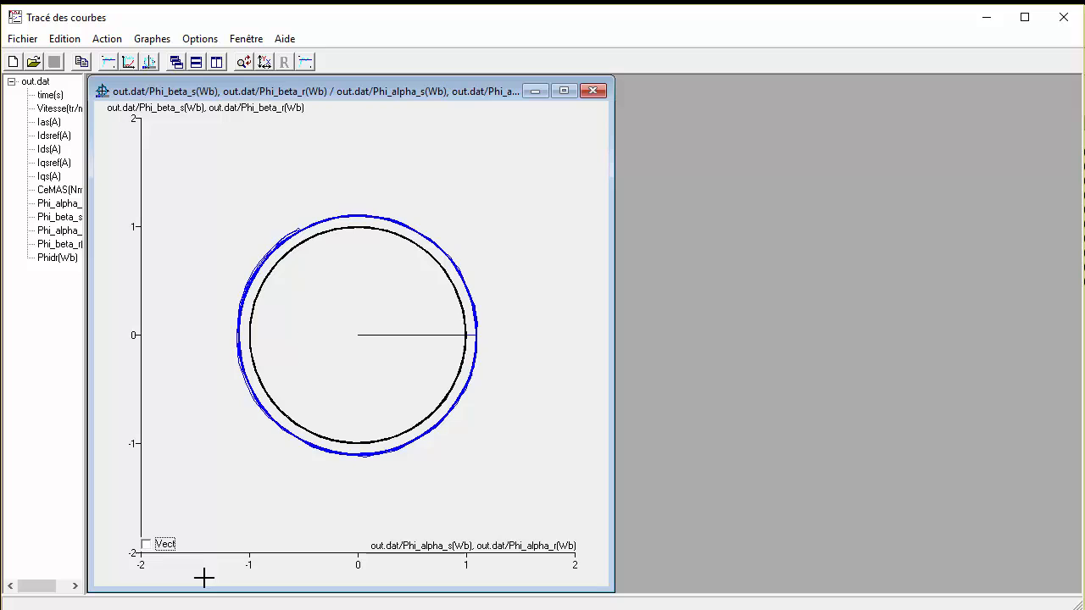
pyautogui.click(157, 549)
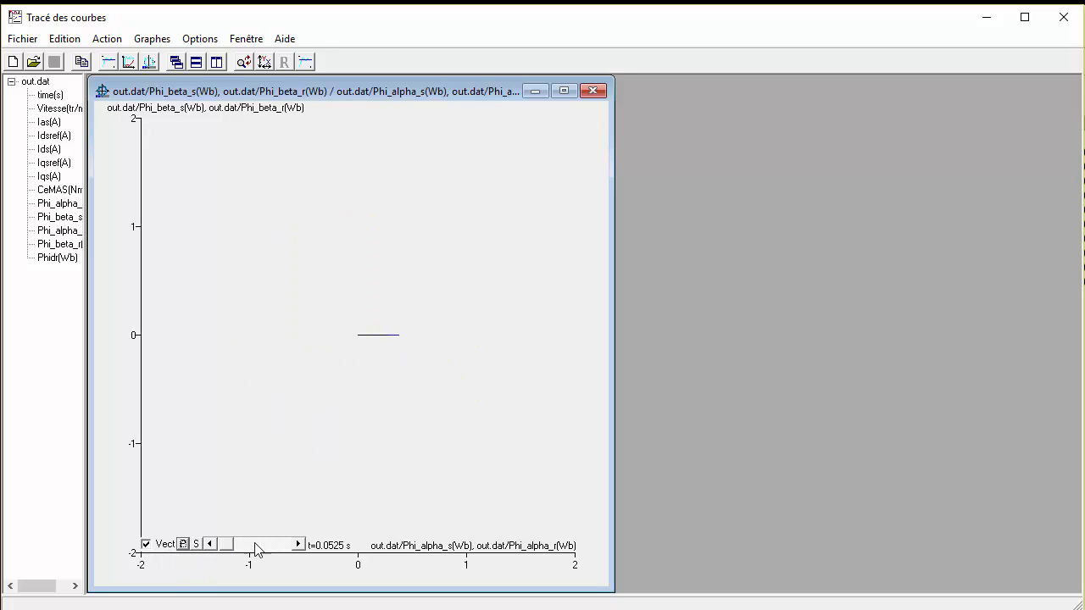
# Replay the flux vectors from several moments and zoom in briefly to examine the angle between stator and rotor flux.
pyautogui.moveTo(228, 550); pyautogui.dragTo(245, 550)
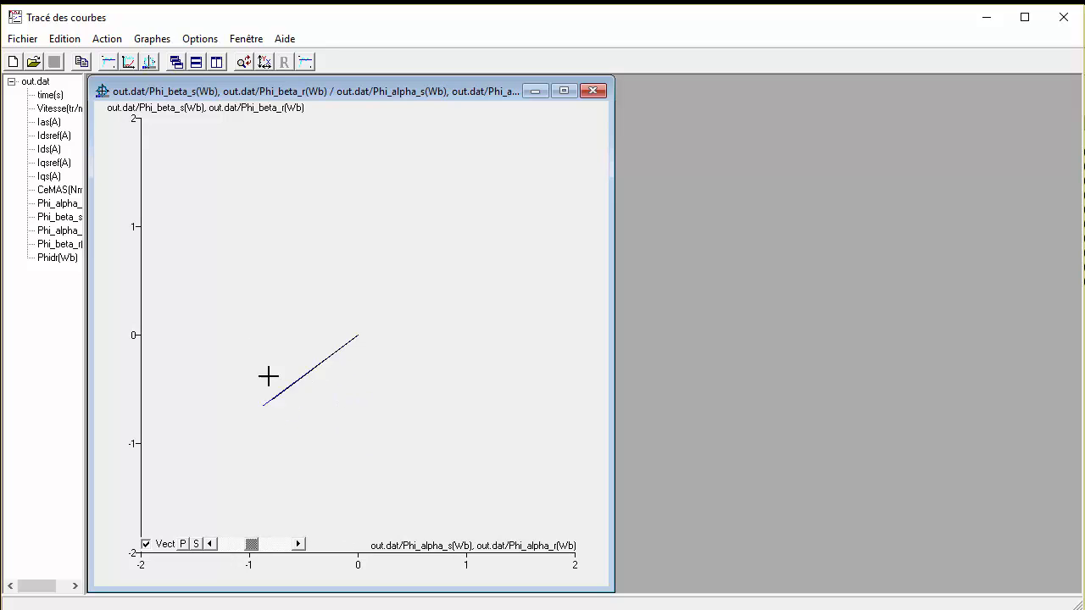
pyautogui.moveTo(254, 549); pyautogui.dragTo(246, 547)
pyautogui.click(196, 547)
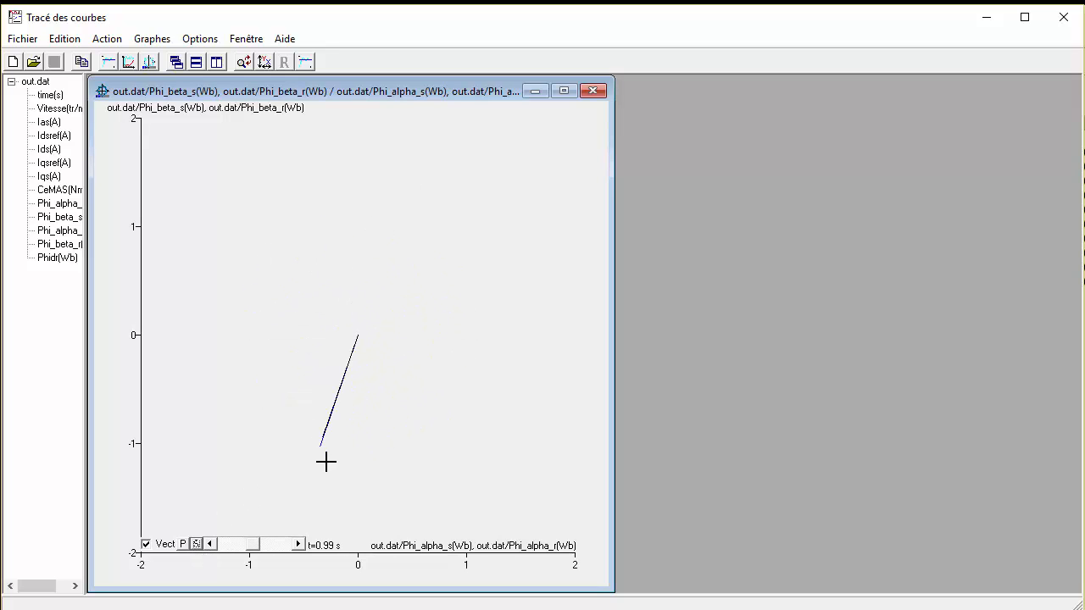
pyautogui.moveTo(297, 294); pyautogui.dragTo(395, 468)
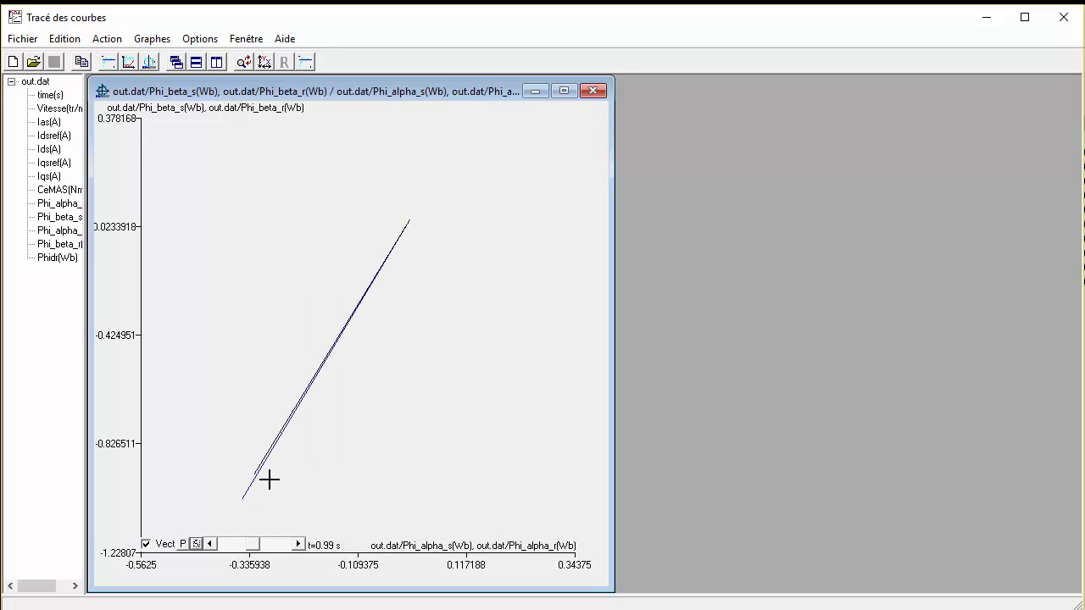
pyautogui.rightClick(305, 472)
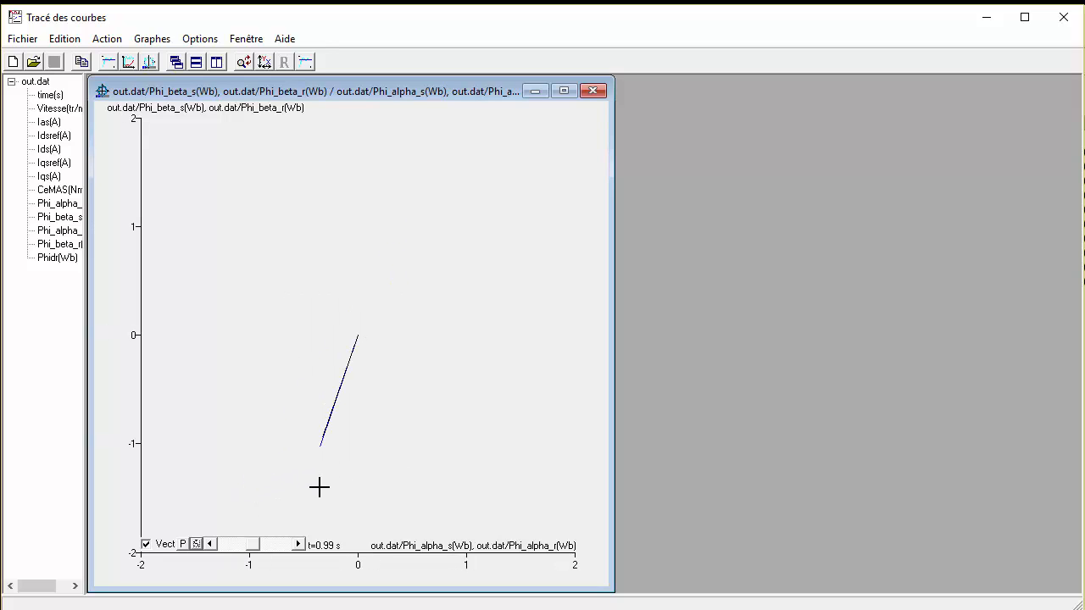
pyautogui.click(183, 544)
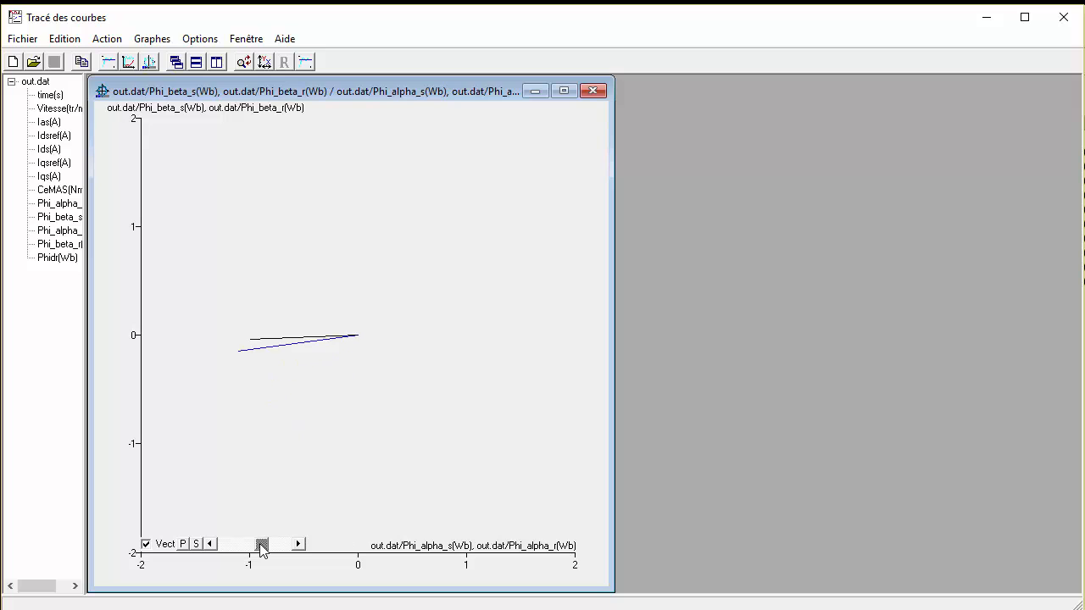
pyautogui.moveTo(261, 544); pyautogui.dragTo(259, 544)
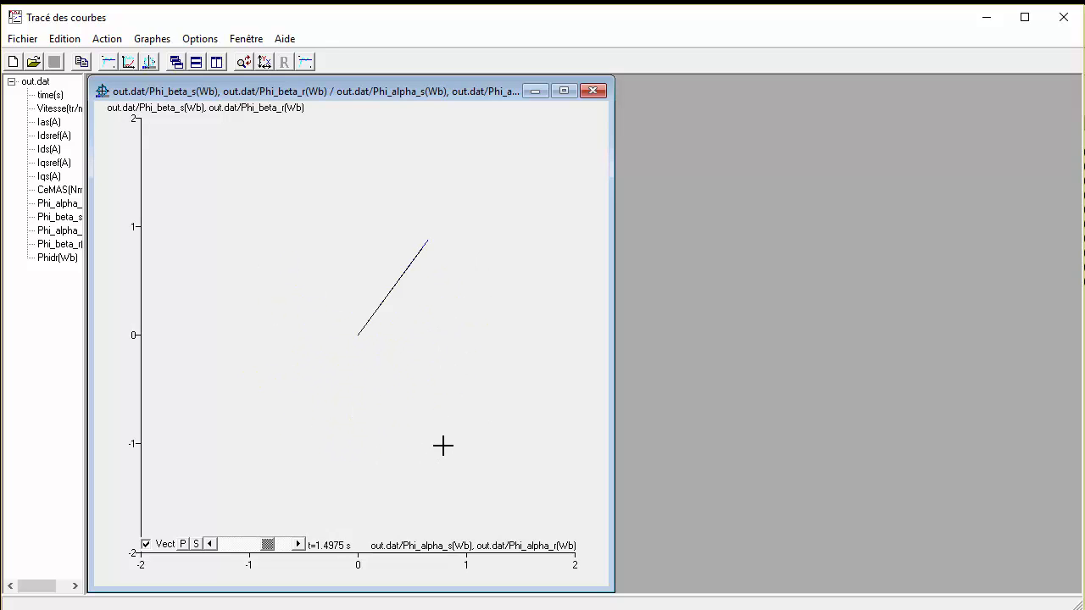
pyautogui.moveTo(268, 545); pyautogui.dragTo(262, 546)
# Switch to the vector control window and try Directe Phi_r, Indirecte Phi_s and the Cage model in the simulation options without applying them.
pyautogui.hotkey('alt', 'Tab')
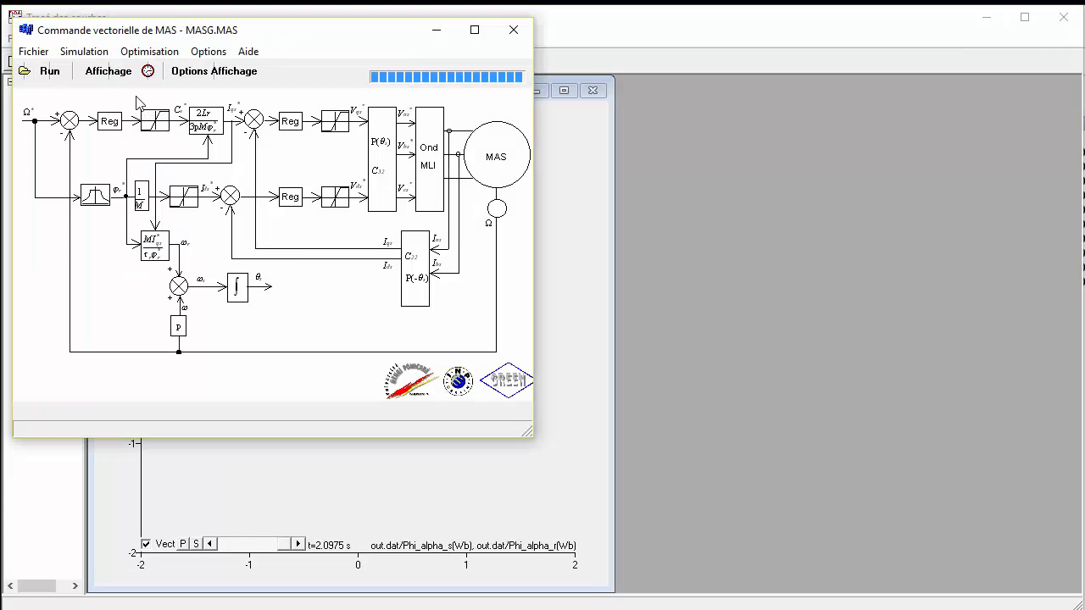
pyautogui.click(195, 292)
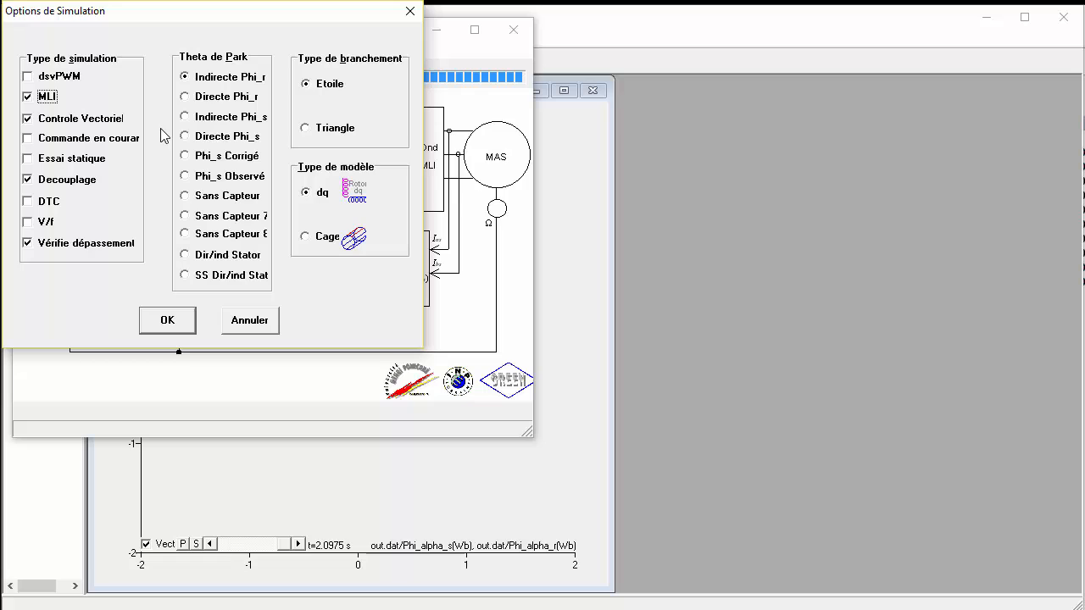
pyautogui.click(203, 97)
pyautogui.click(208, 119)
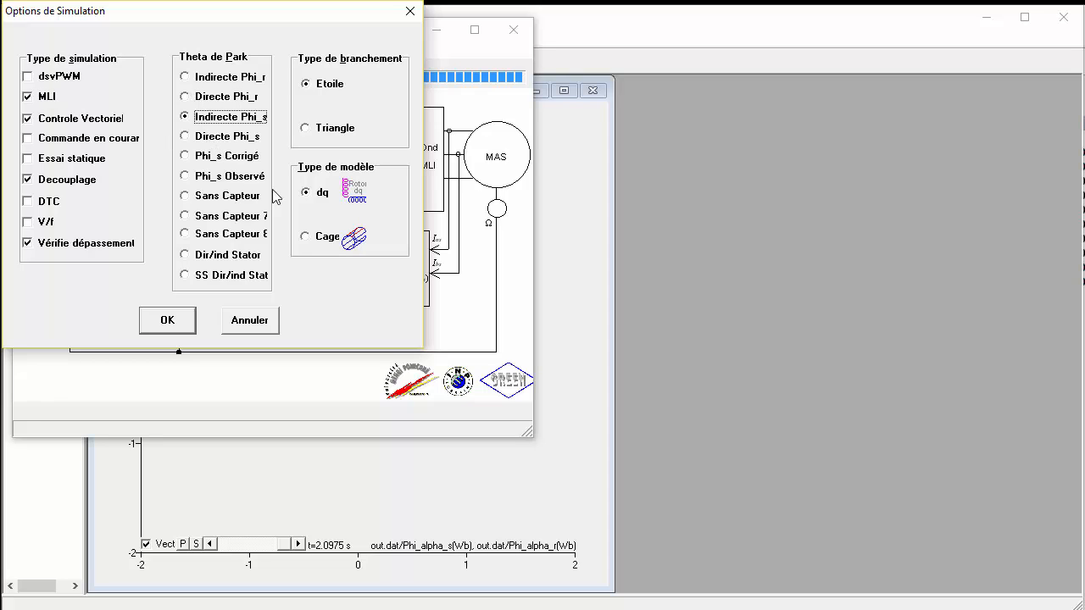
pyautogui.click(326, 241)
pyautogui.click(253, 326)
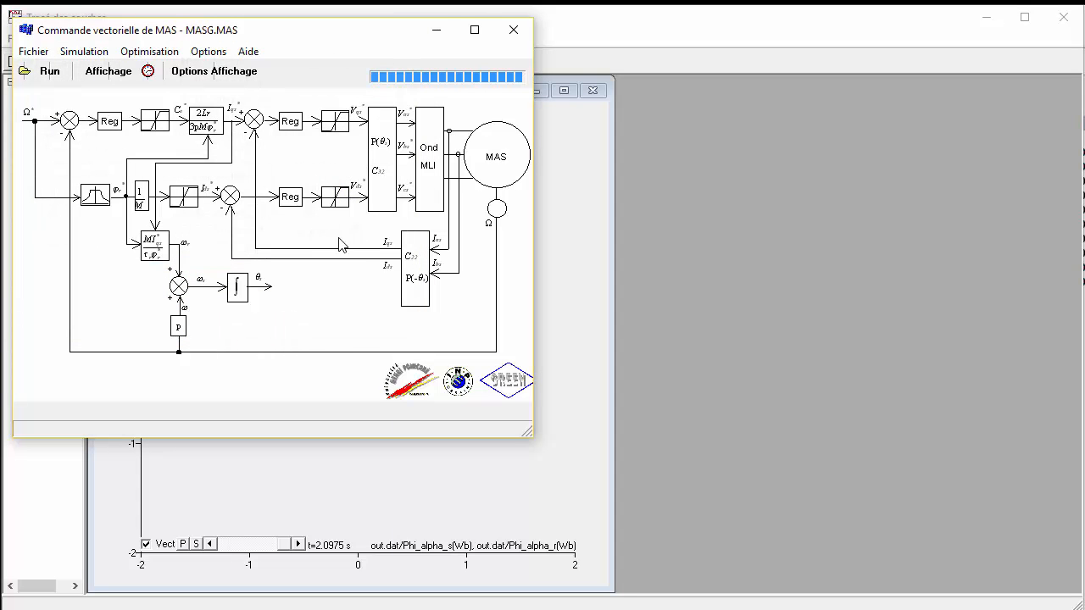